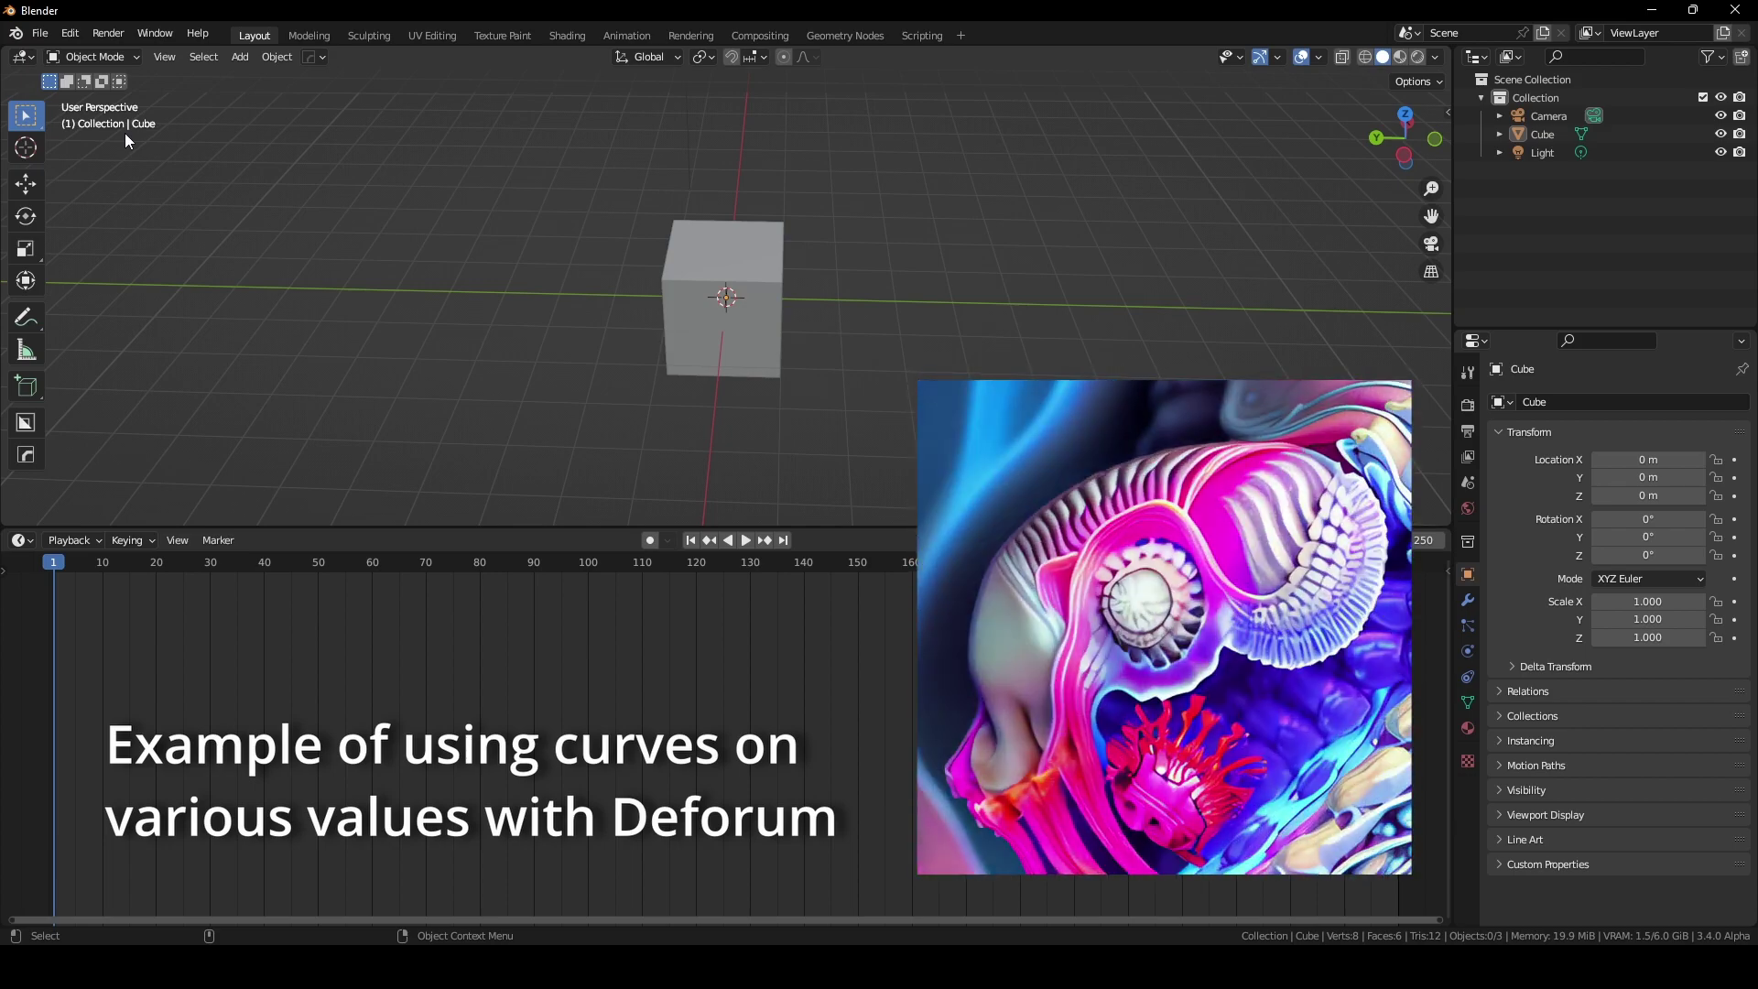
Select the cube and set its Y scale to exactly 0
{"action": "left_click", "coordinate": [716, 332]}
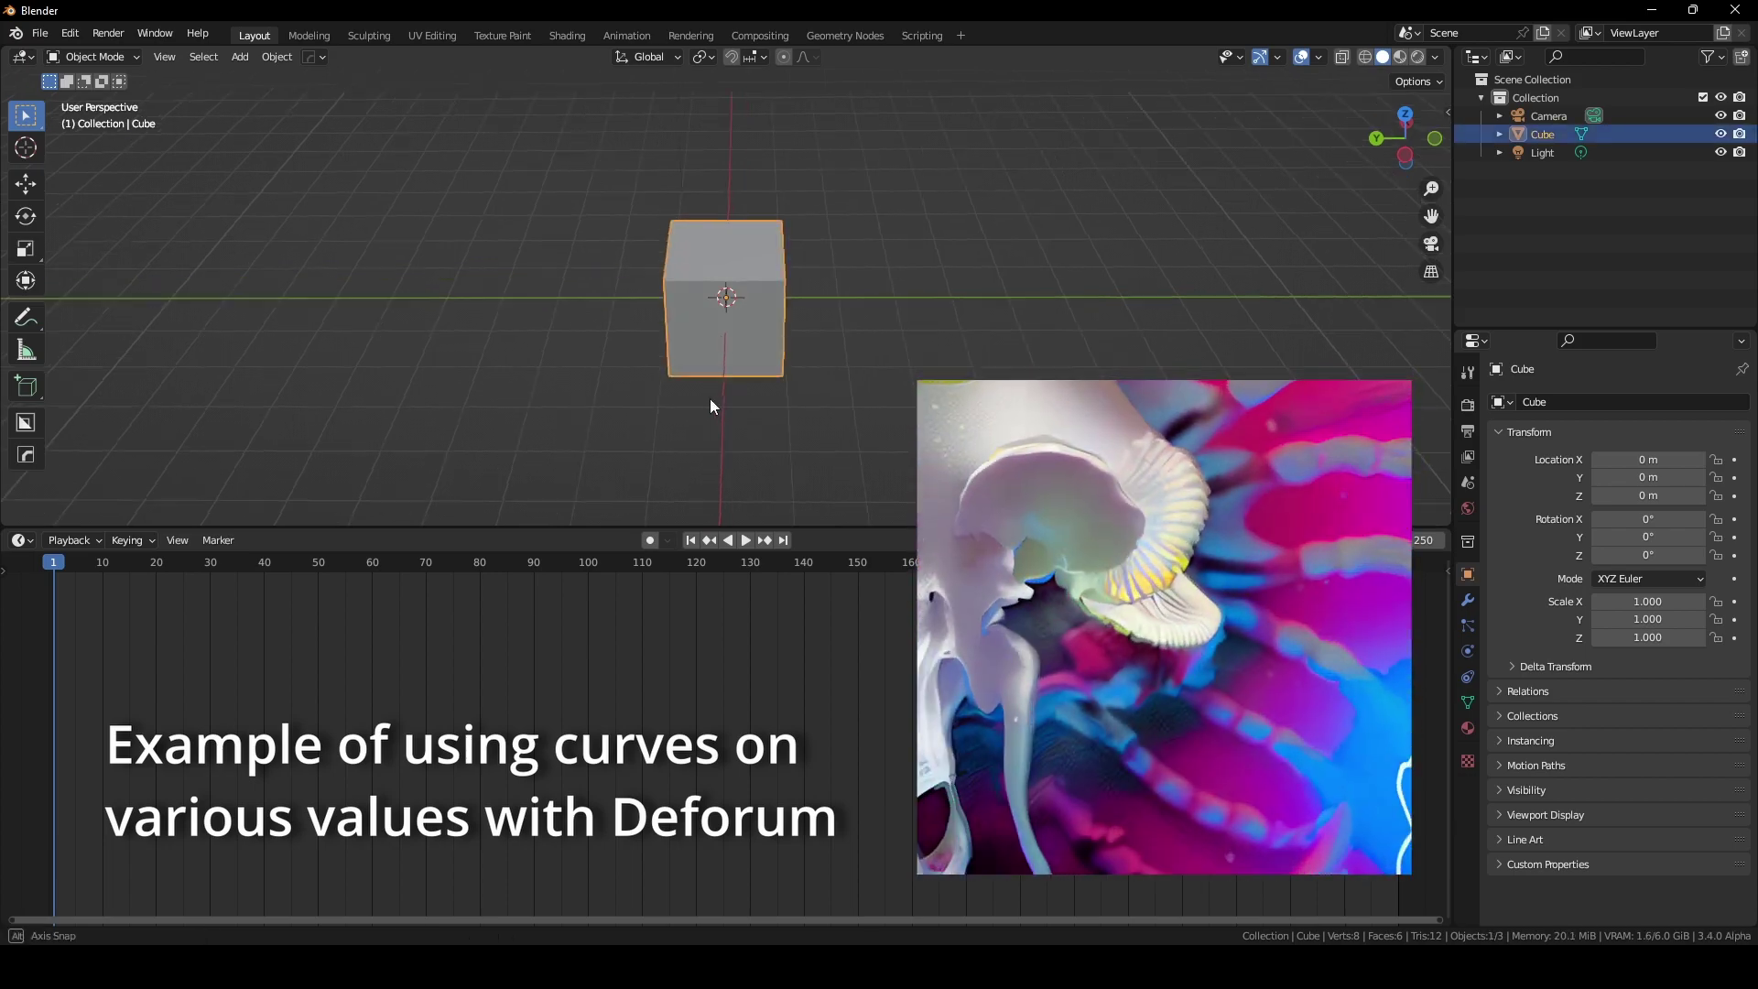
{"action": "middle_click_drag", "start_coordinate": [710, 399], "coordinate": [892, 393]}
{"action": "mouse_move", "coordinate": [1647, 618]}
{"action": "left_mouse_down"}
{"action": "mouse_move", "coordinate": [1612, 619]}
{"action": "mouse_move", "coordinate": [1662, 619]}
{"action": "mouse_move", "coordinate": [1629, 619]}
{"action": "left_mouse_up"}
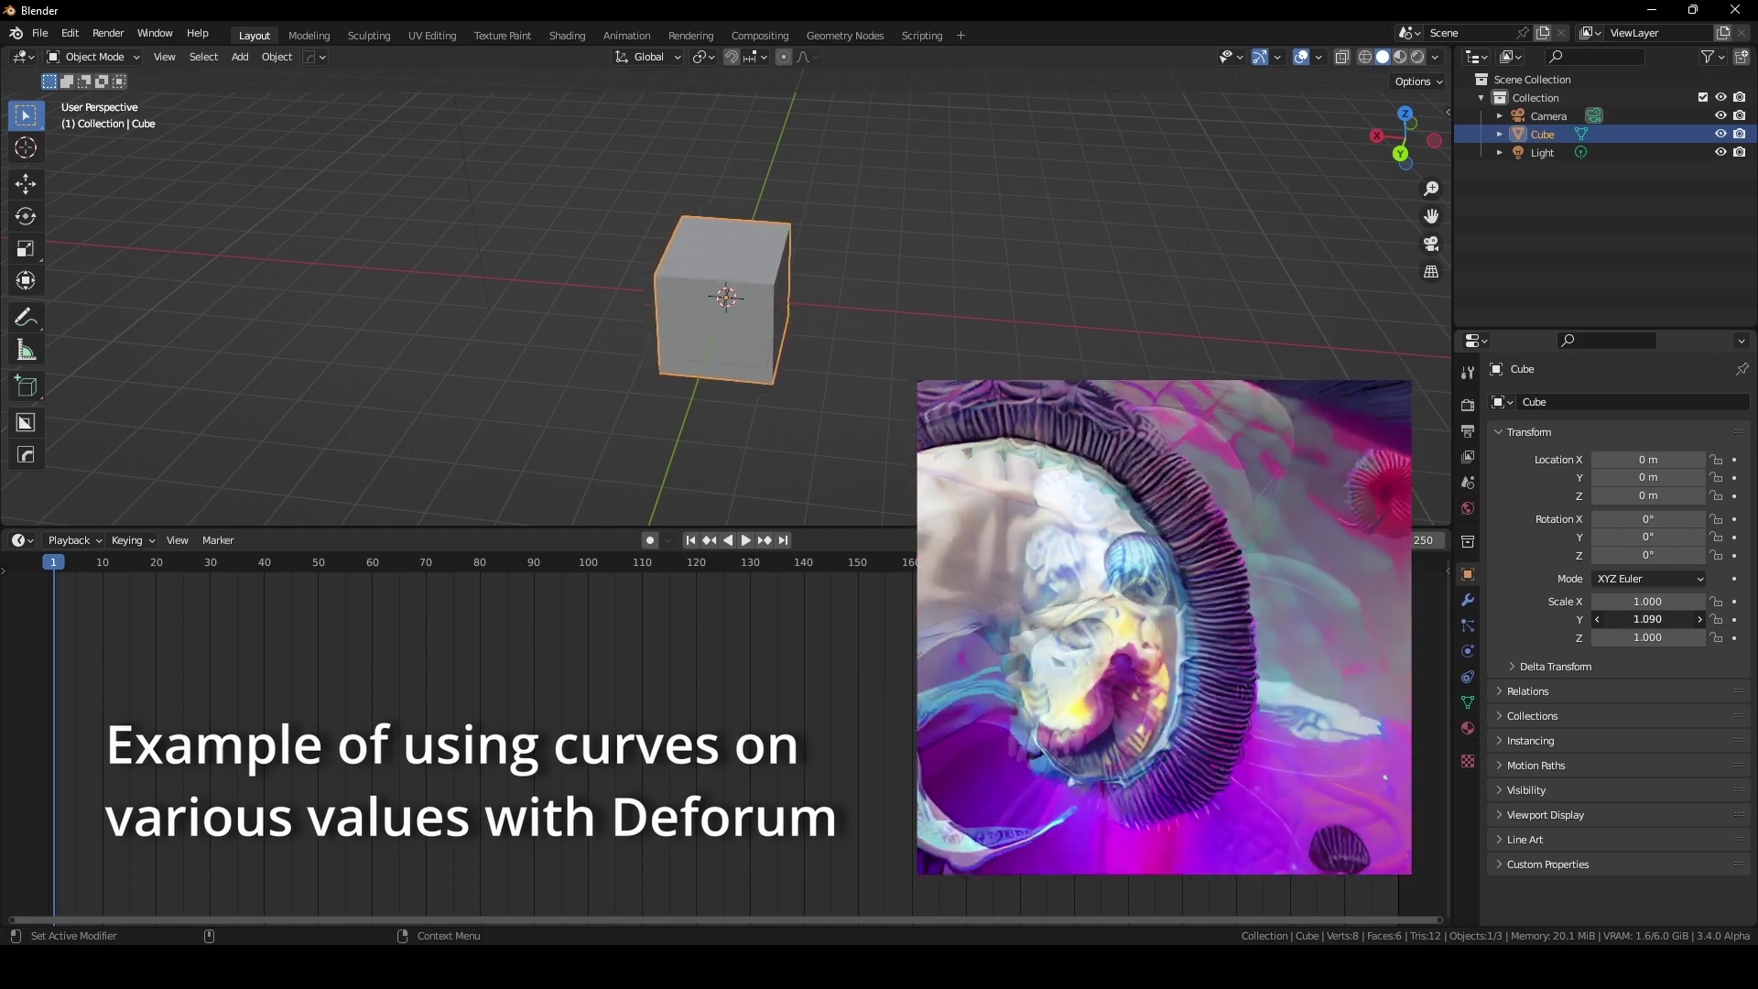
{"action": "left_click", "coordinate": [1653, 620]}
{"action": "type", "text": "0"}
{"action": "key", "text": "Return"}
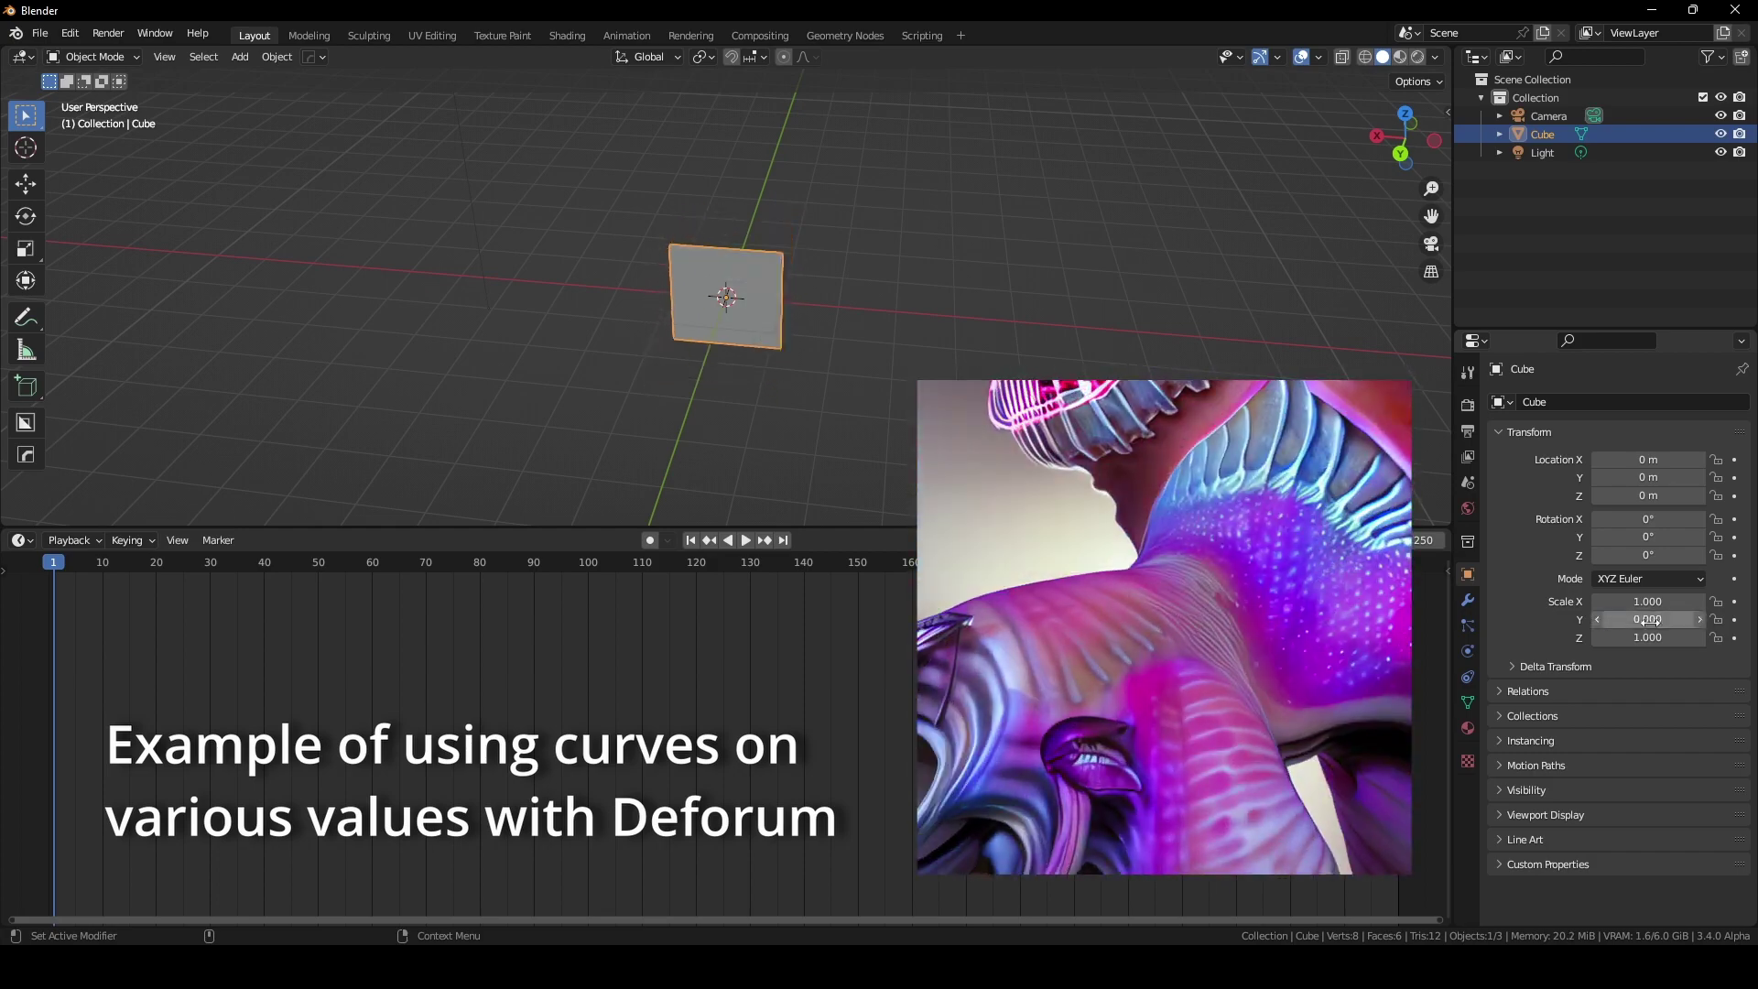
Insert a keyframe on the cube's scale values and check the flattened cube
{"action": "key", "text": "i"}
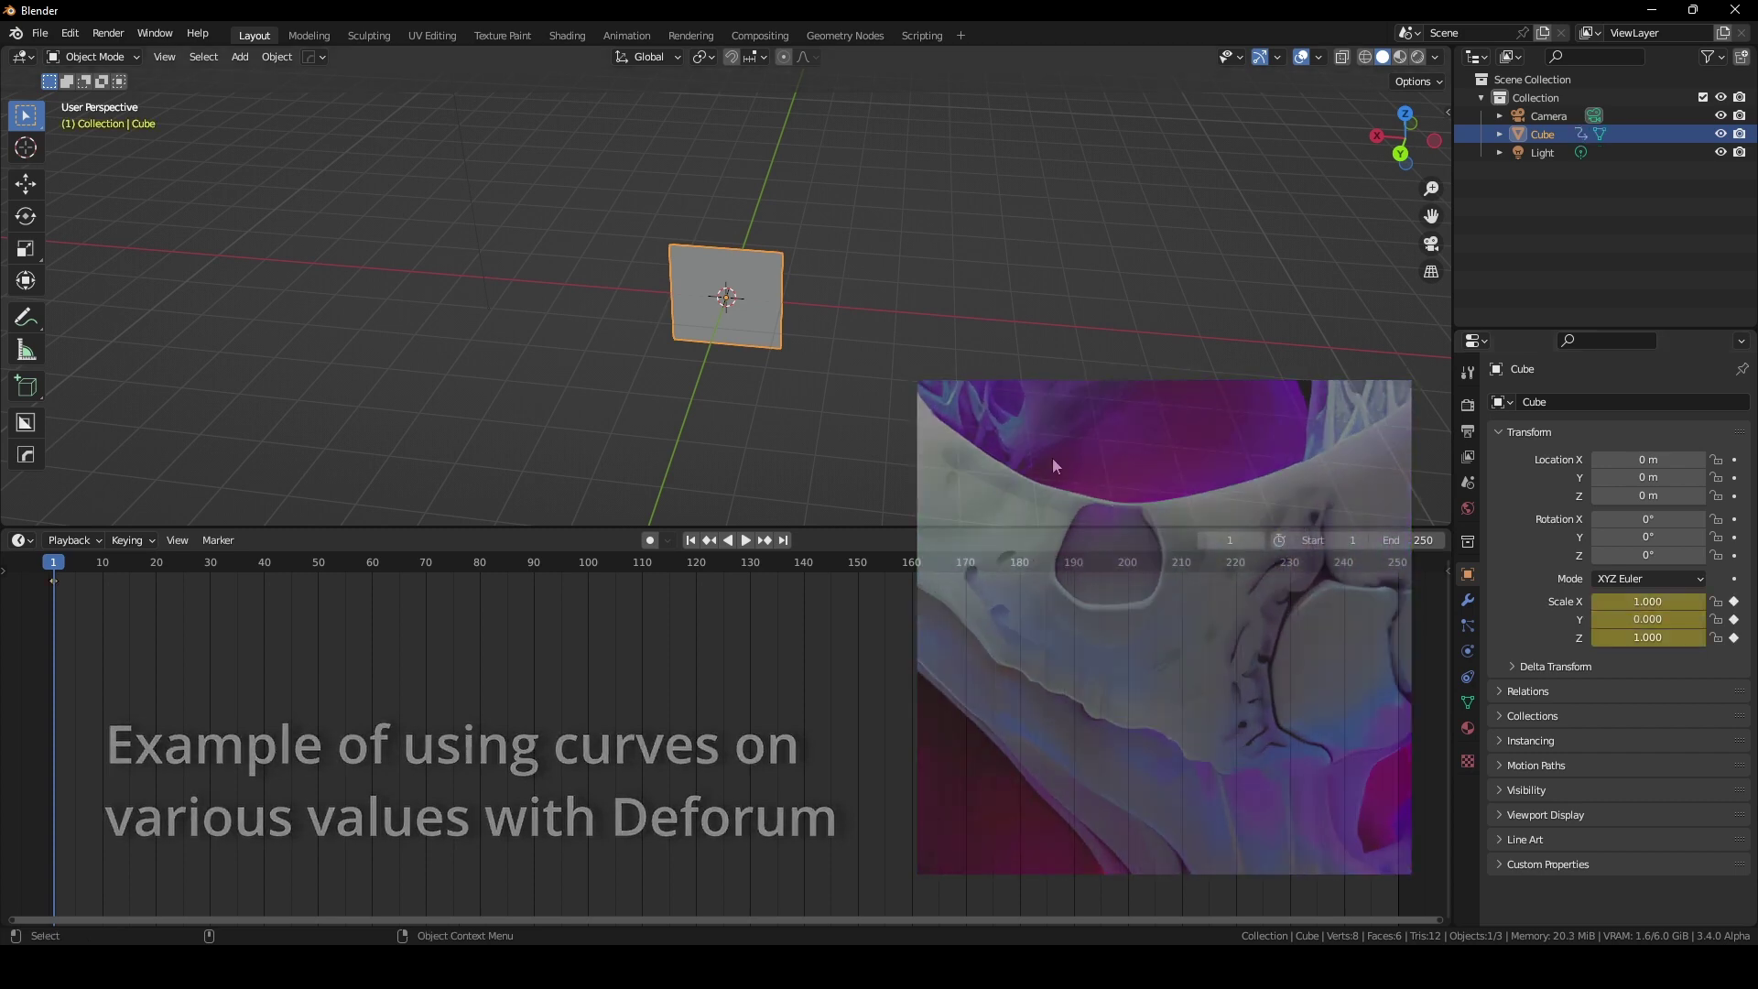
{"action": "middle_click_drag", "start_coordinate": [953, 371], "coordinate": [793, 374]}
{"action": "left_click", "coordinate": [22, 540]}
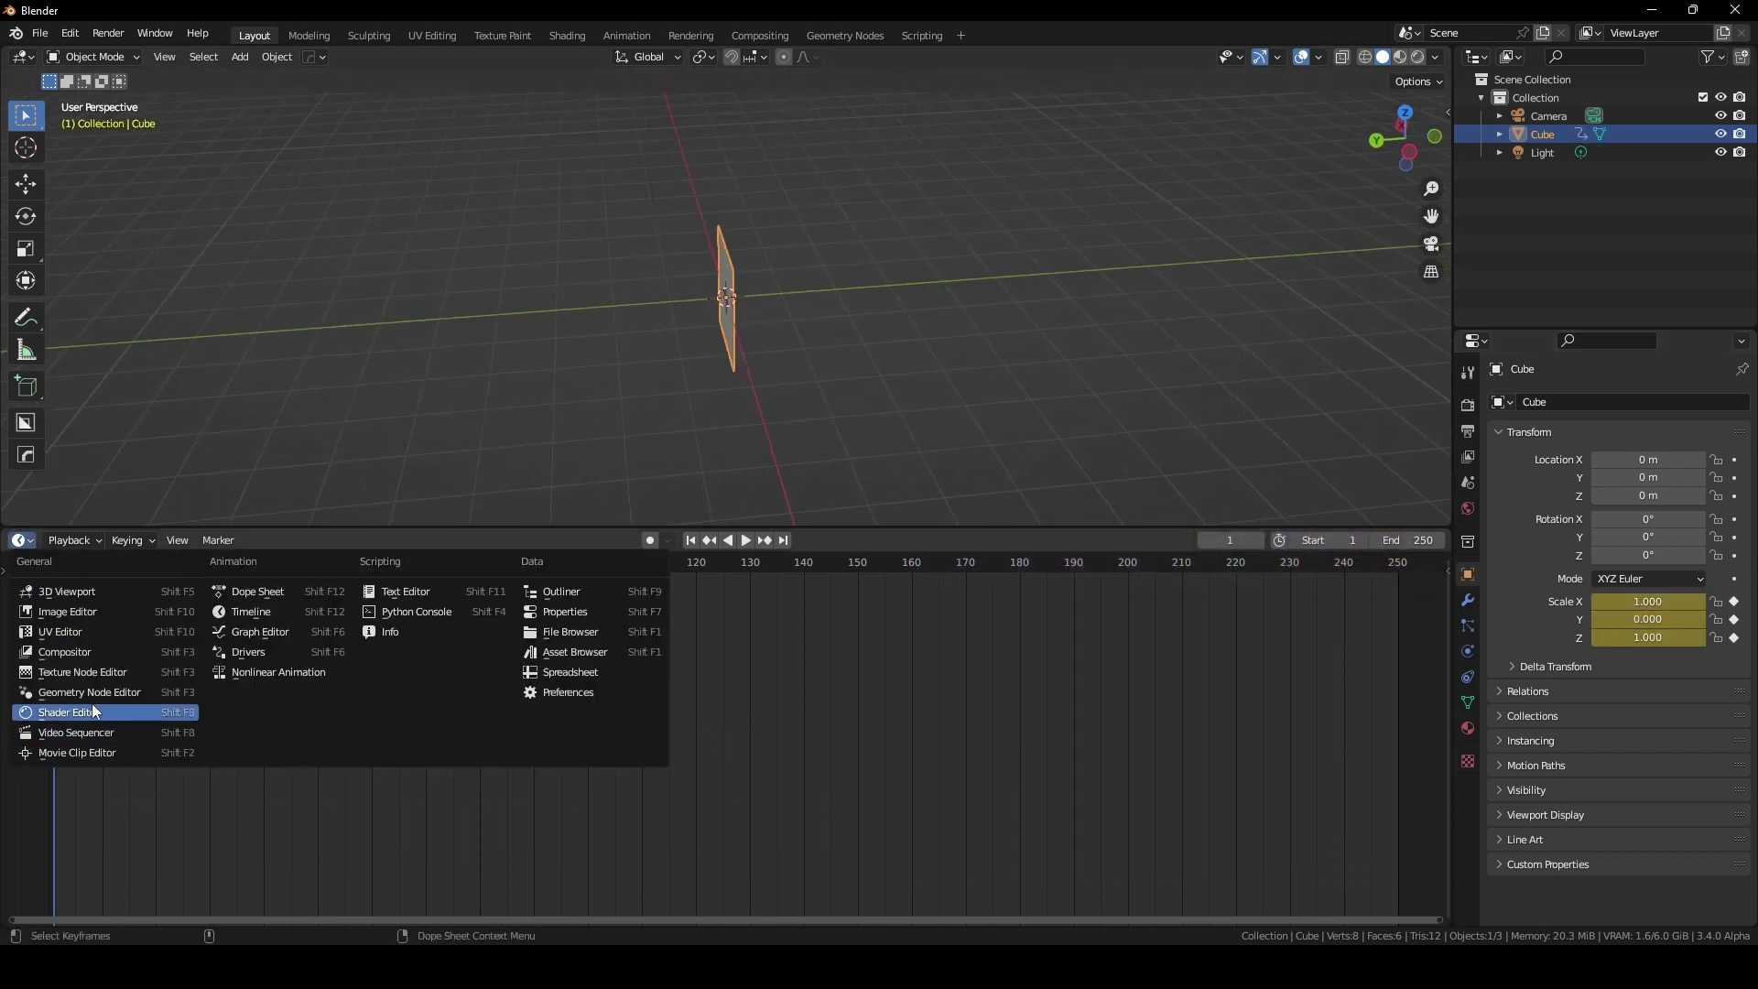
In the Graph Editor, bake house-kick.wav from REAPER Media onto the Y Scale curve, then preview playback
{"action": "left_click", "coordinate": [229, 629]}
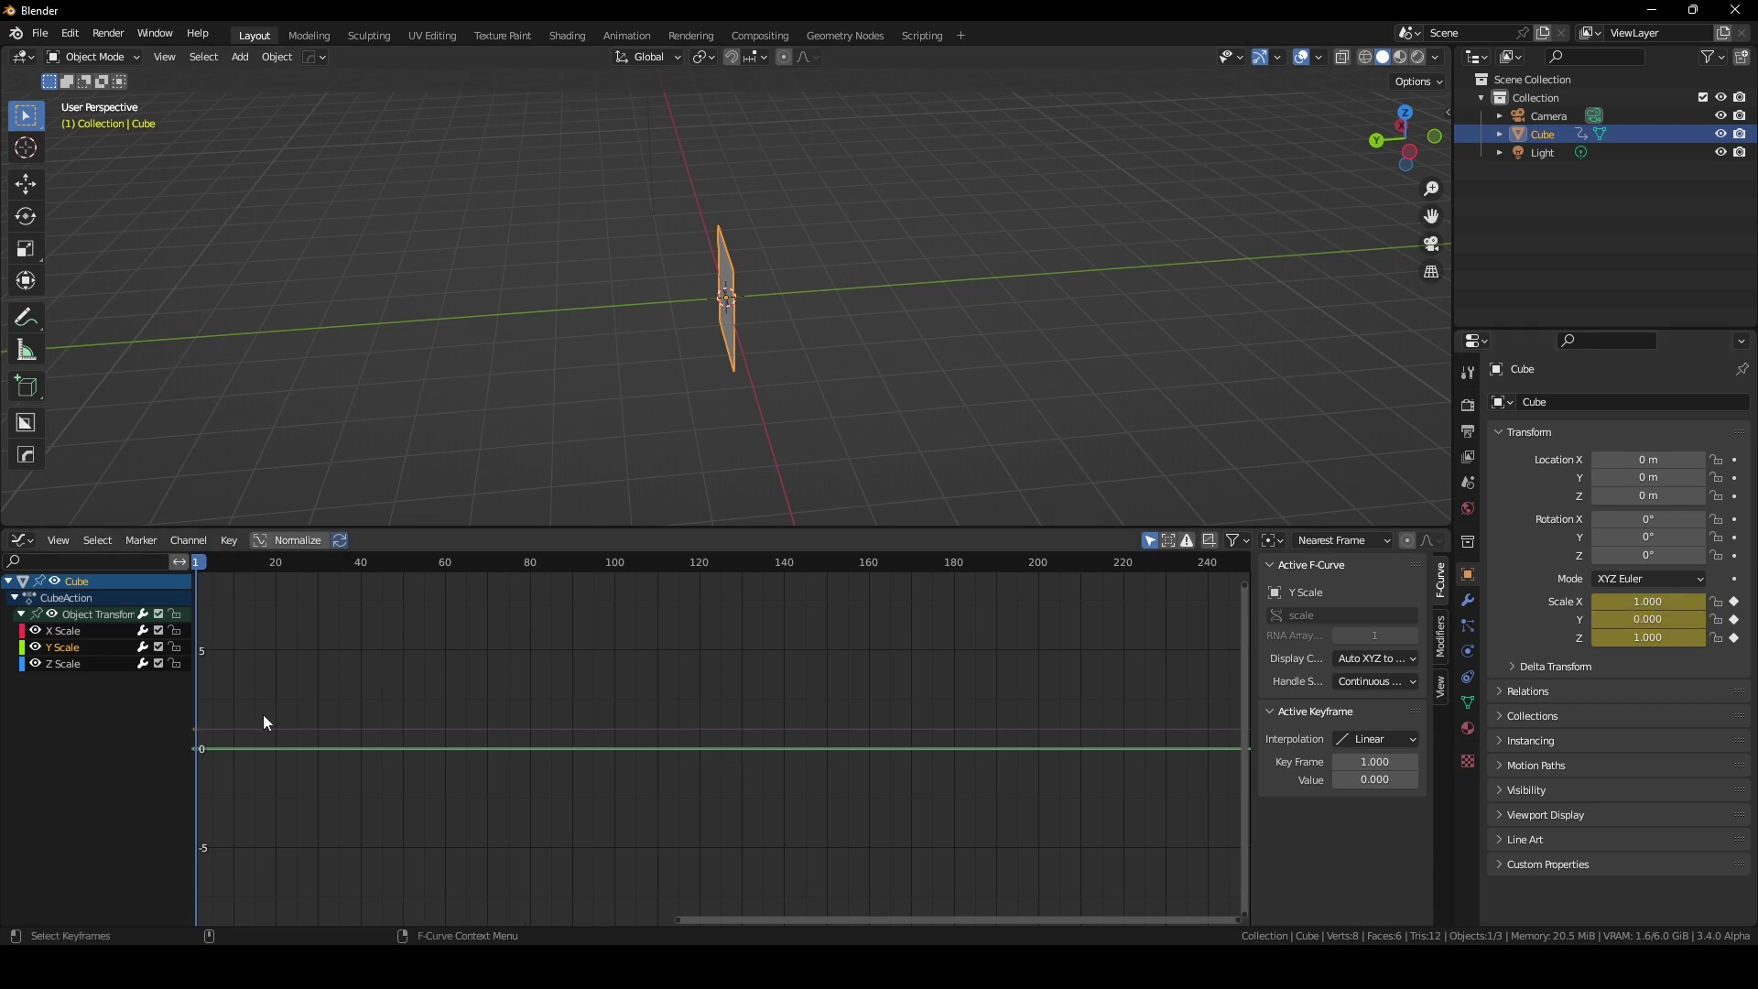
{"action": "left_click", "coordinate": [233, 542]}
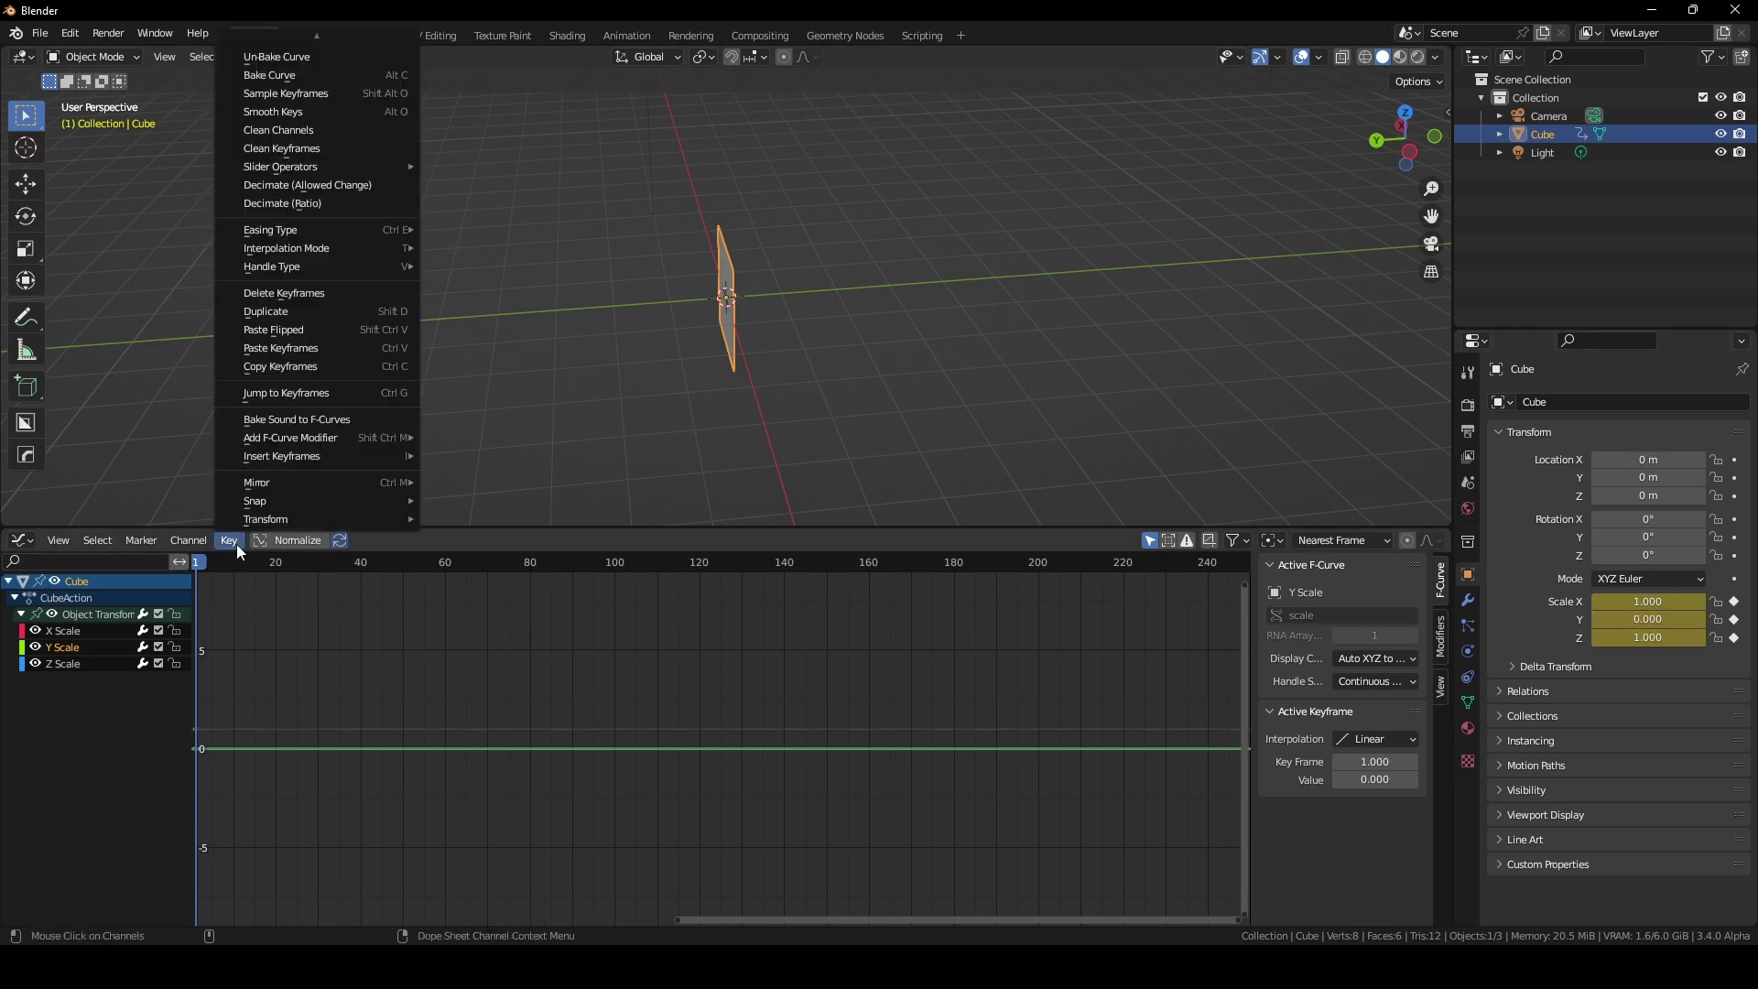
{"action": "left_click", "coordinate": [310, 420]}
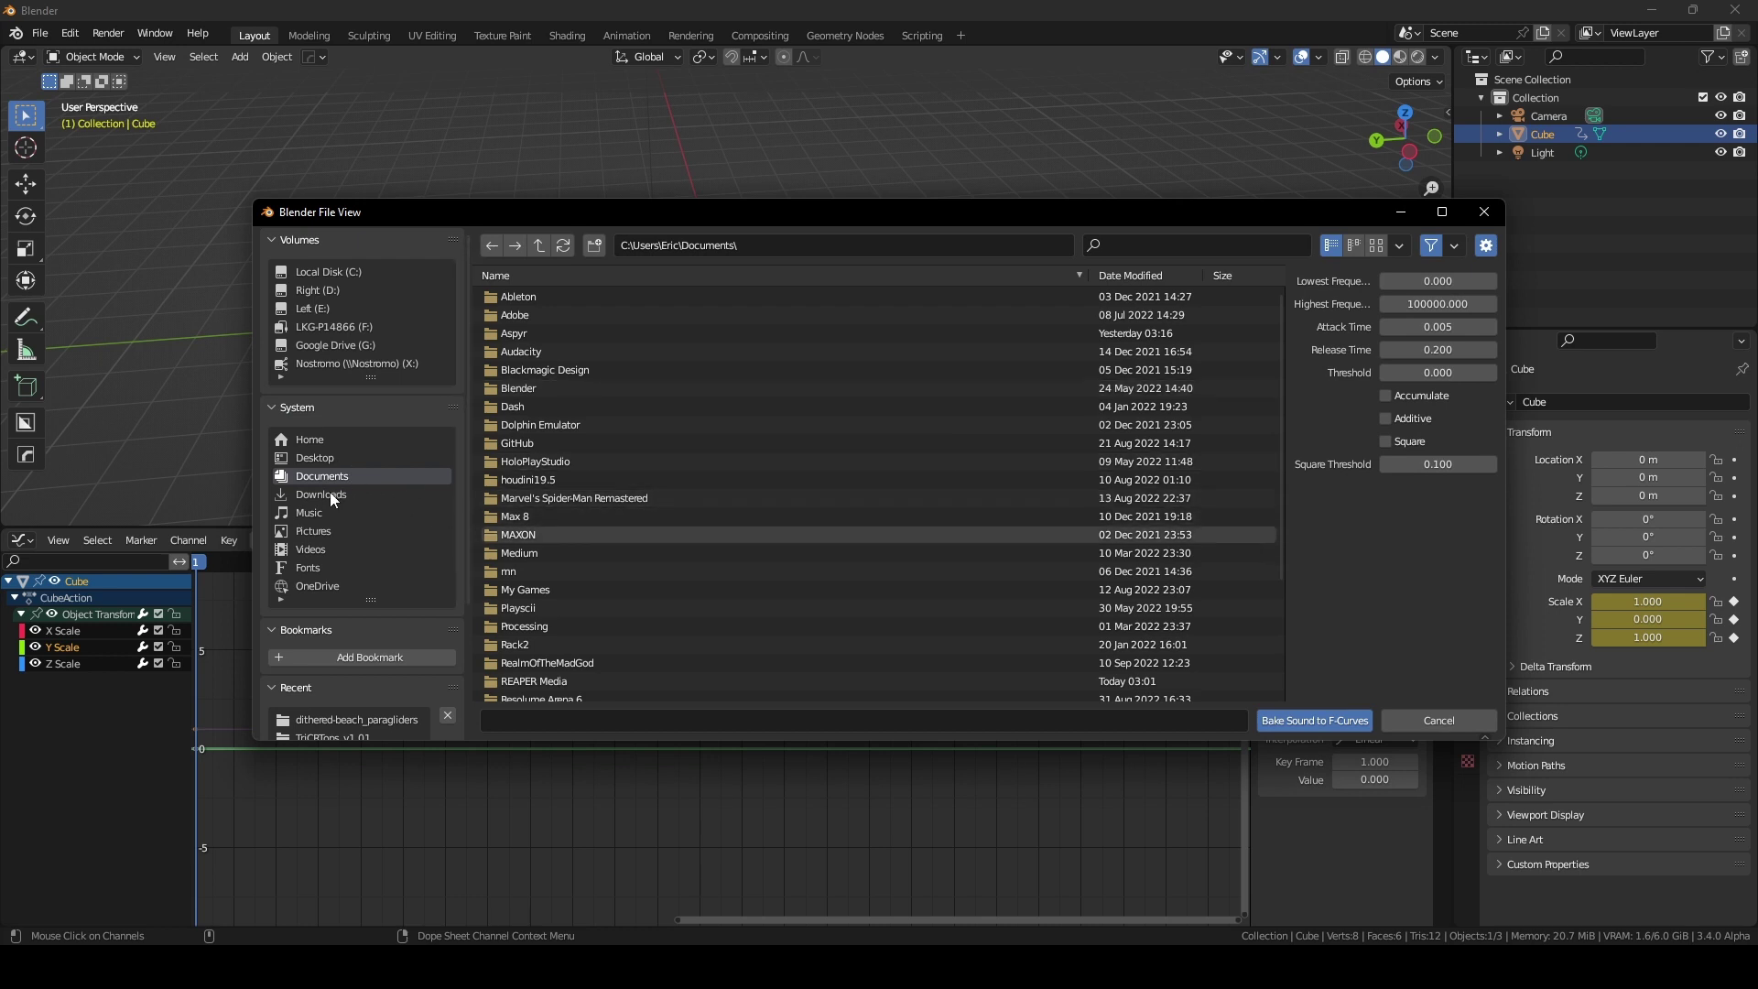
{"action": "left_click", "coordinate": [534, 680]}
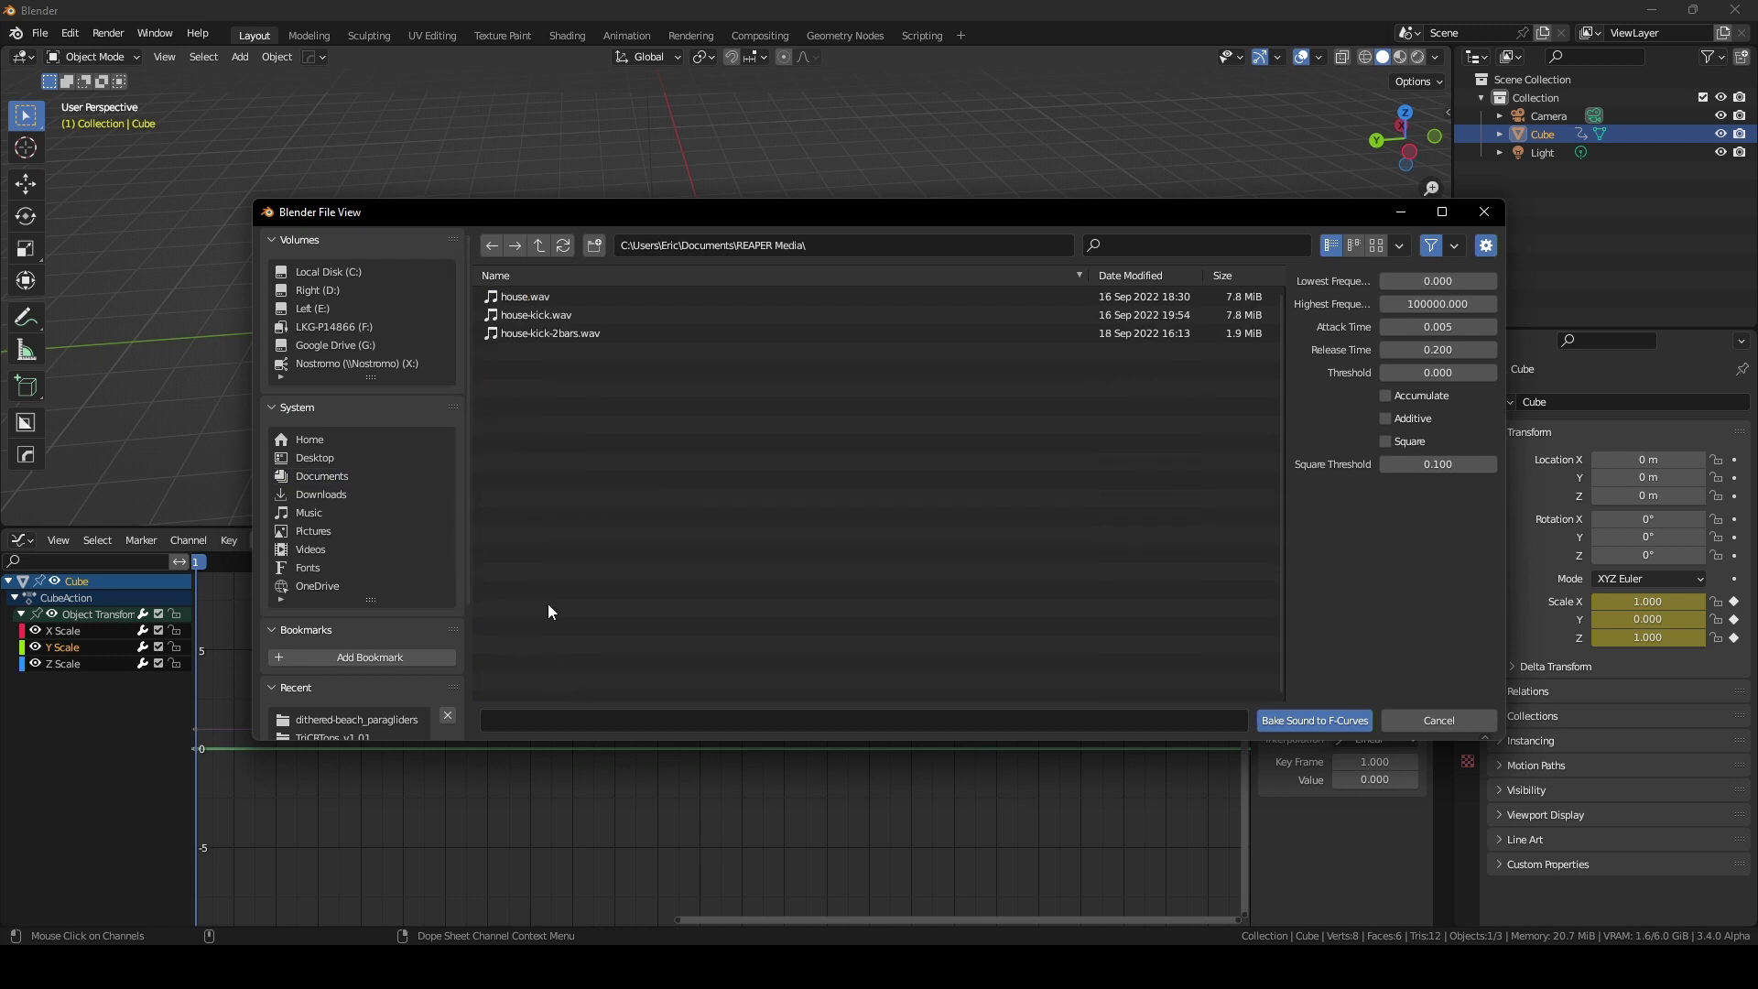
{"action": "double_click", "coordinate": [529, 316]}
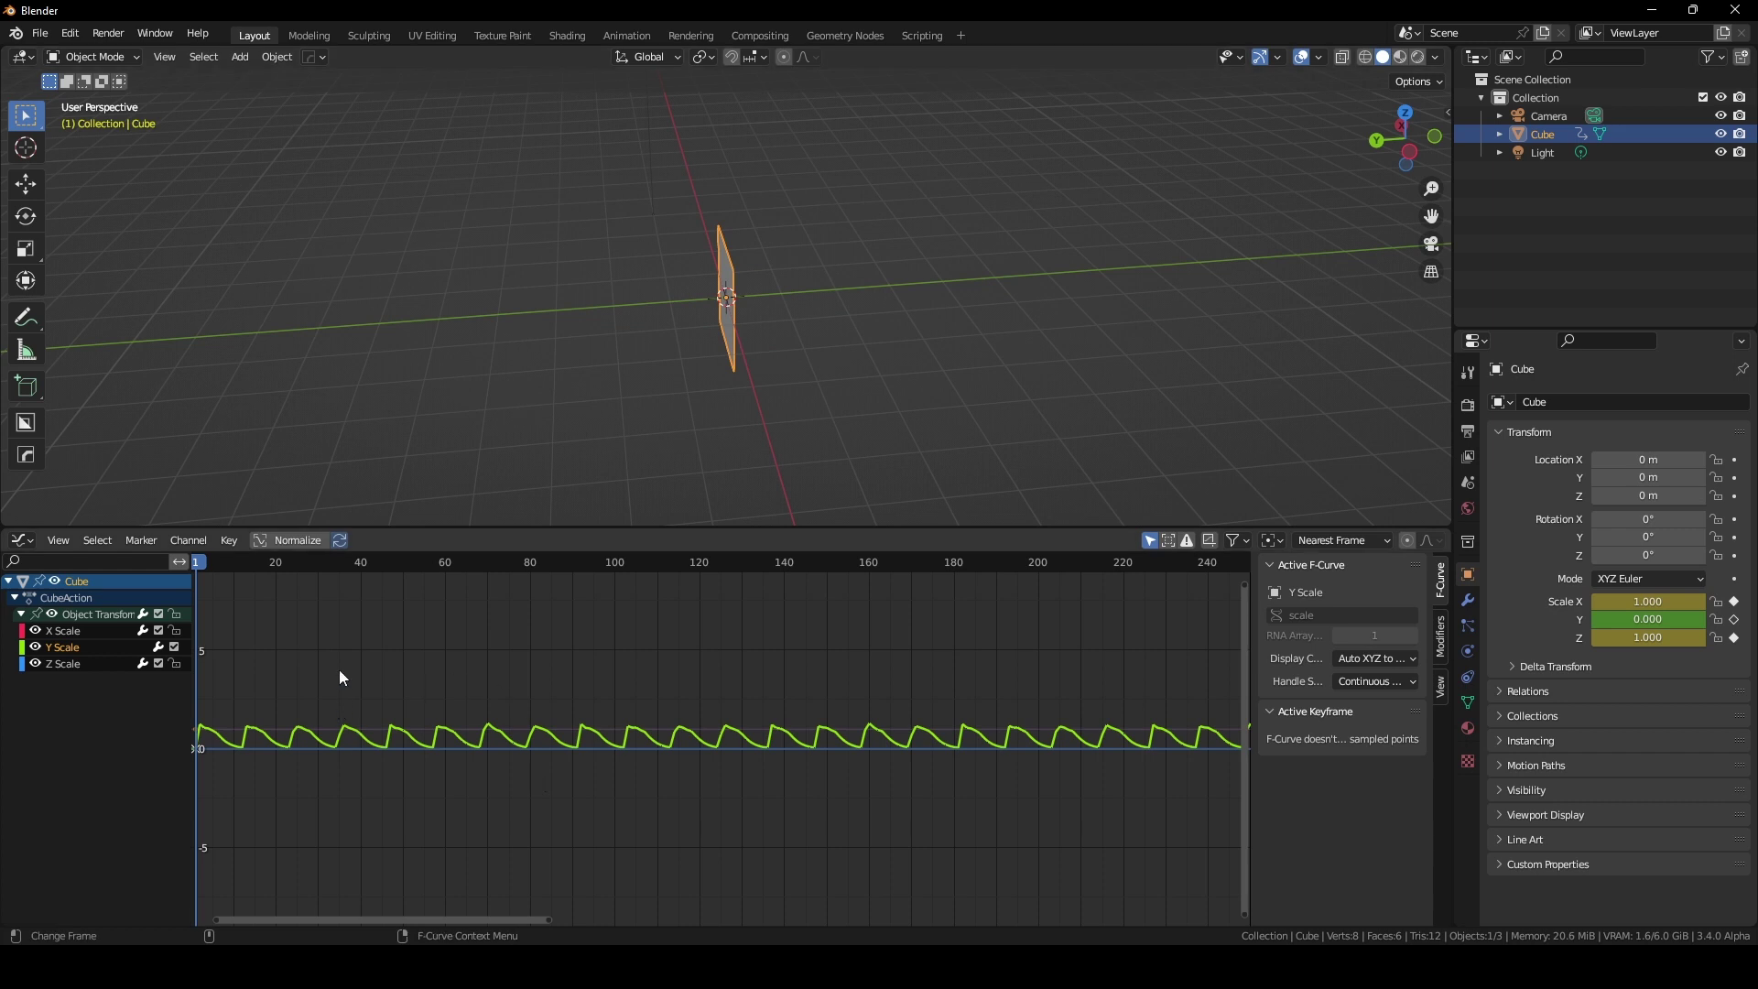
{"action": "key", "text": "space"}
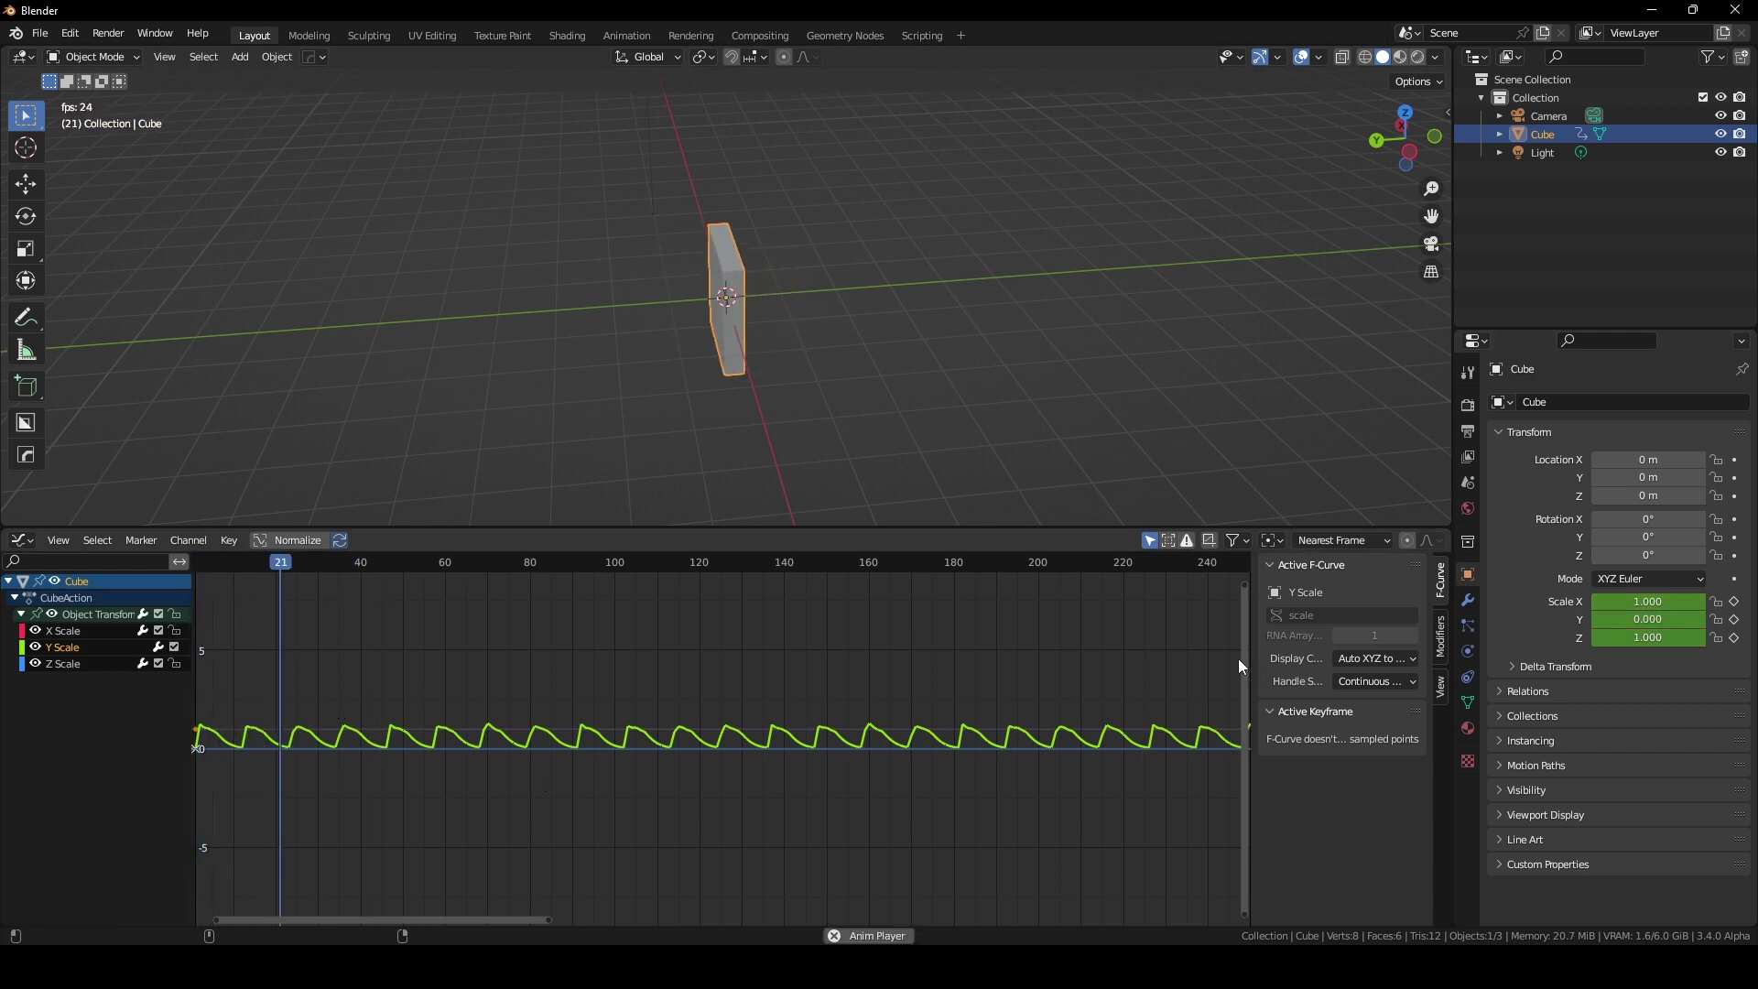
{"action": "key", "text": "space"}
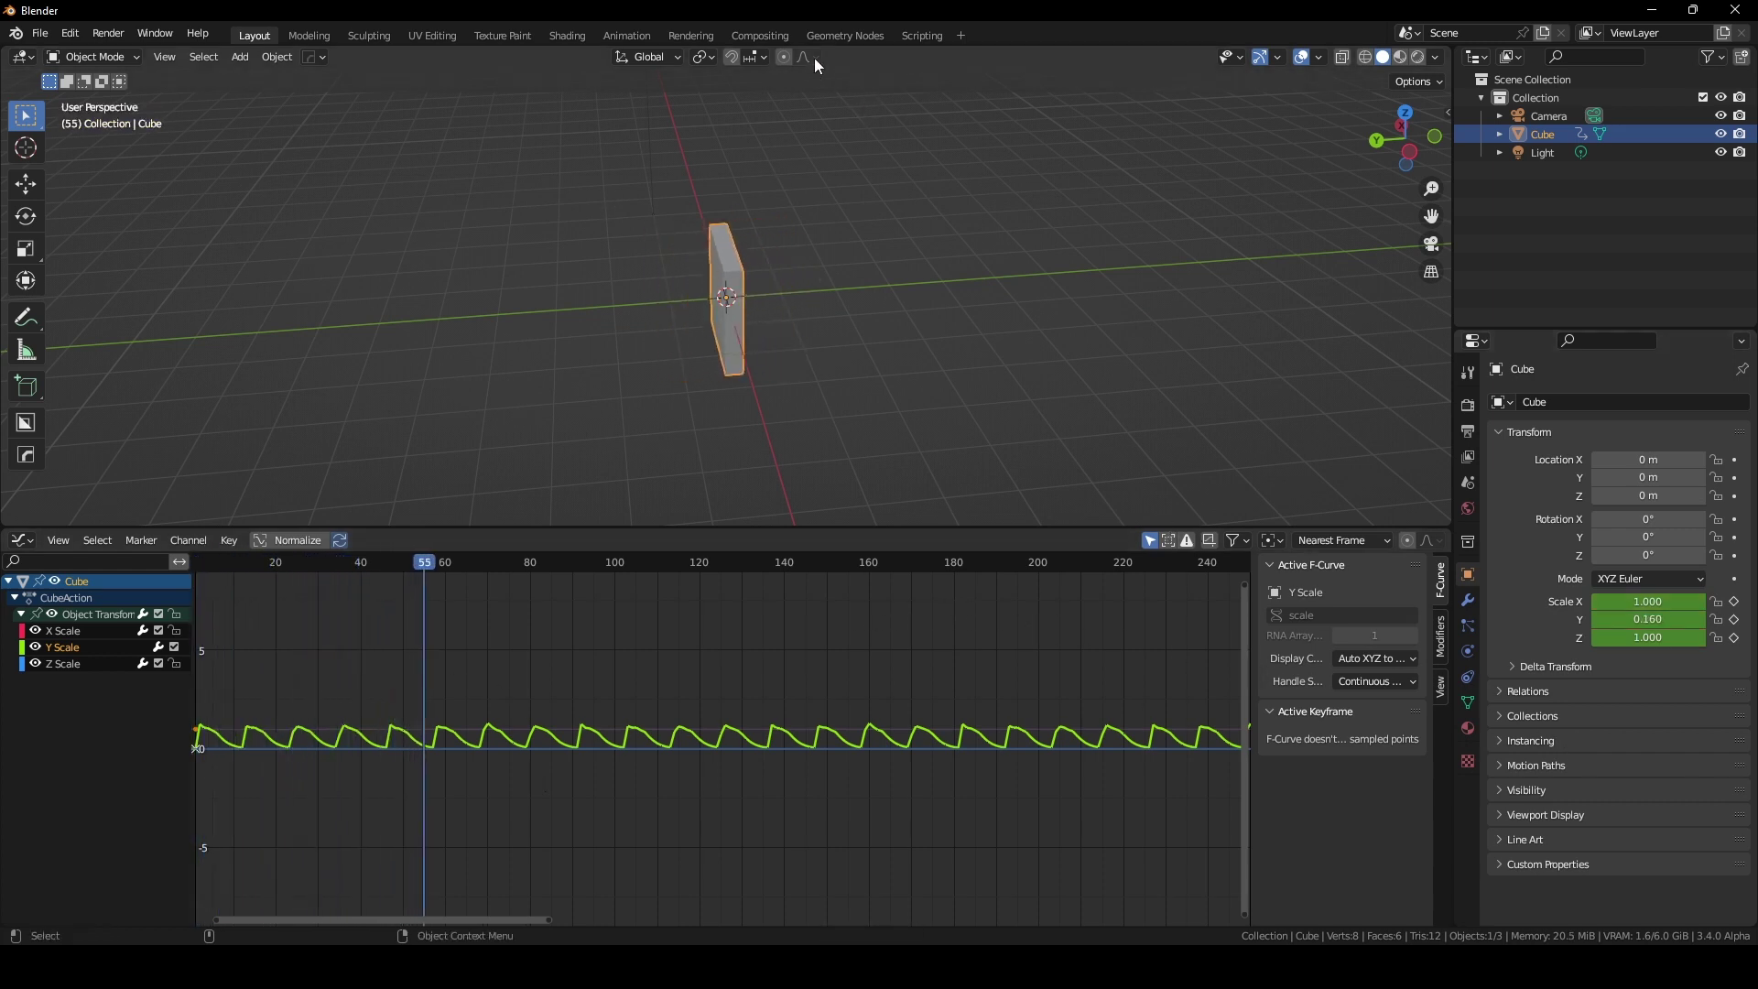
Switch the bottom area to the Video Sequencer and place house-kick.wav at the start of Channel 1
{"action": "left_click", "coordinate": [20, 540]}
{"action": "left_click", "coordinate": [130, 732]}
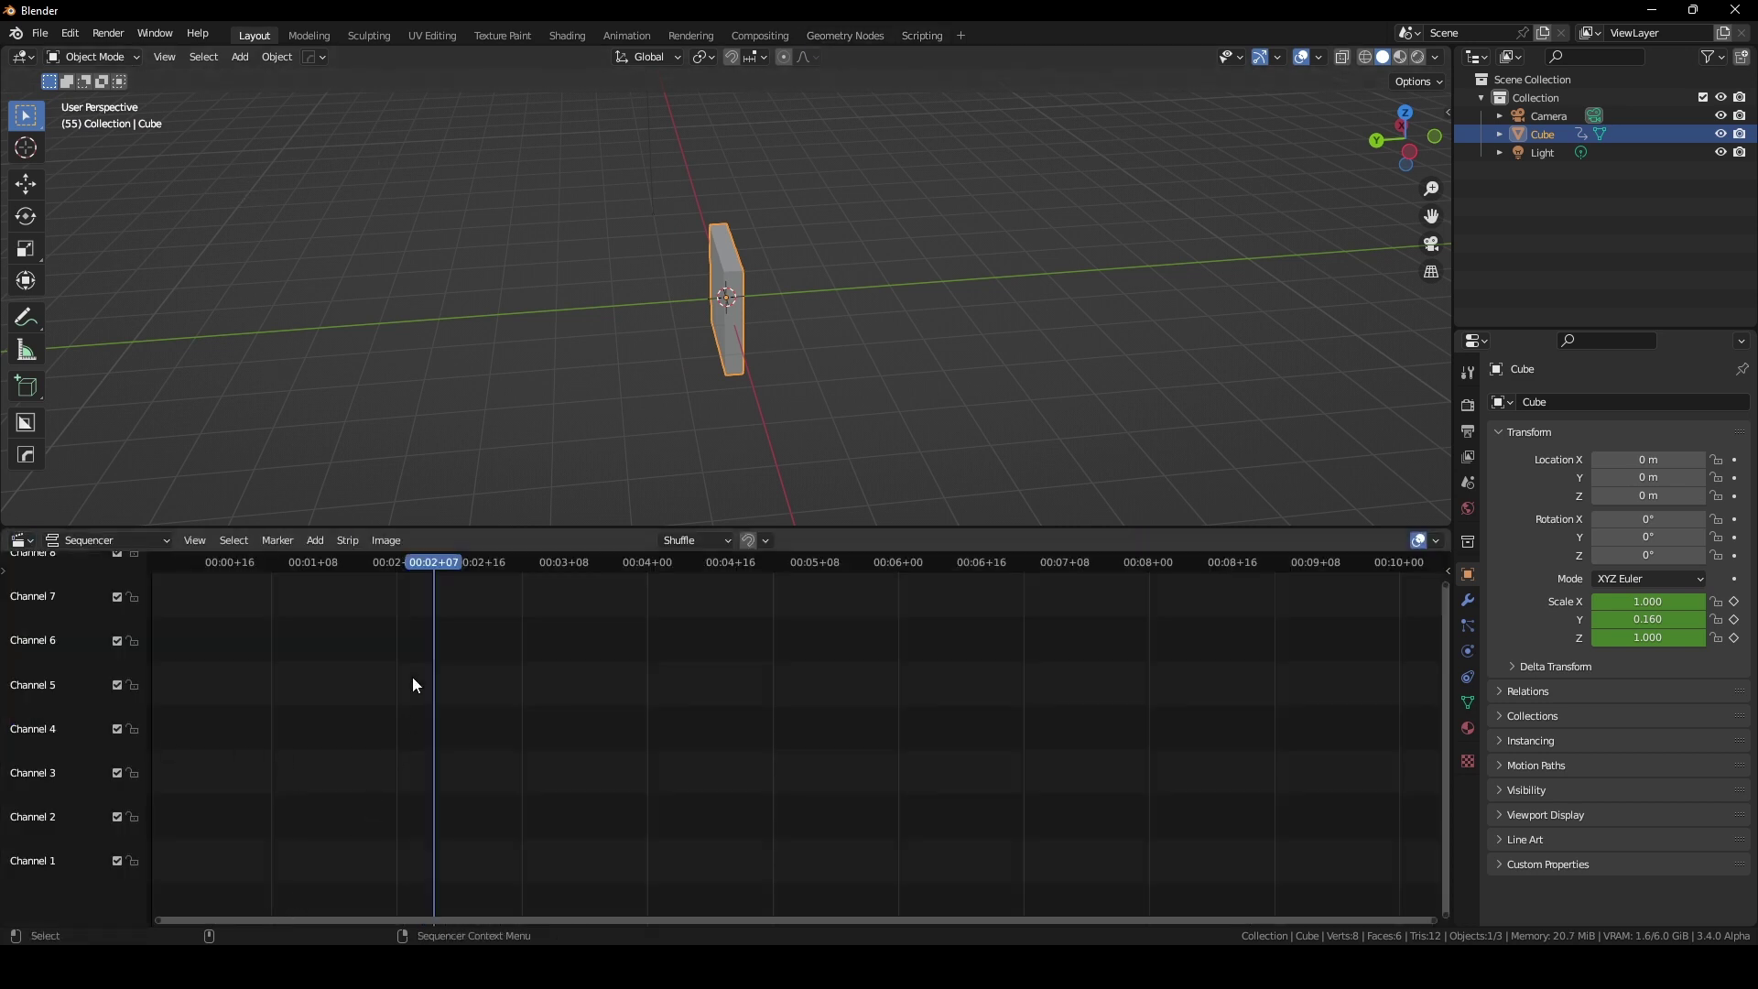
{"action": "key", "text": "super+r"}
{"action": "key", "text": "Down"}
{"action": "key", "text": "Return"}
{"action": "left_click_drag", "start_coordinate": [309, 297], "coordinate": [272, 726]}
{"action": "left_click_drag", "start_coordinate": [174, 898], "coordinate": [174, 898]}
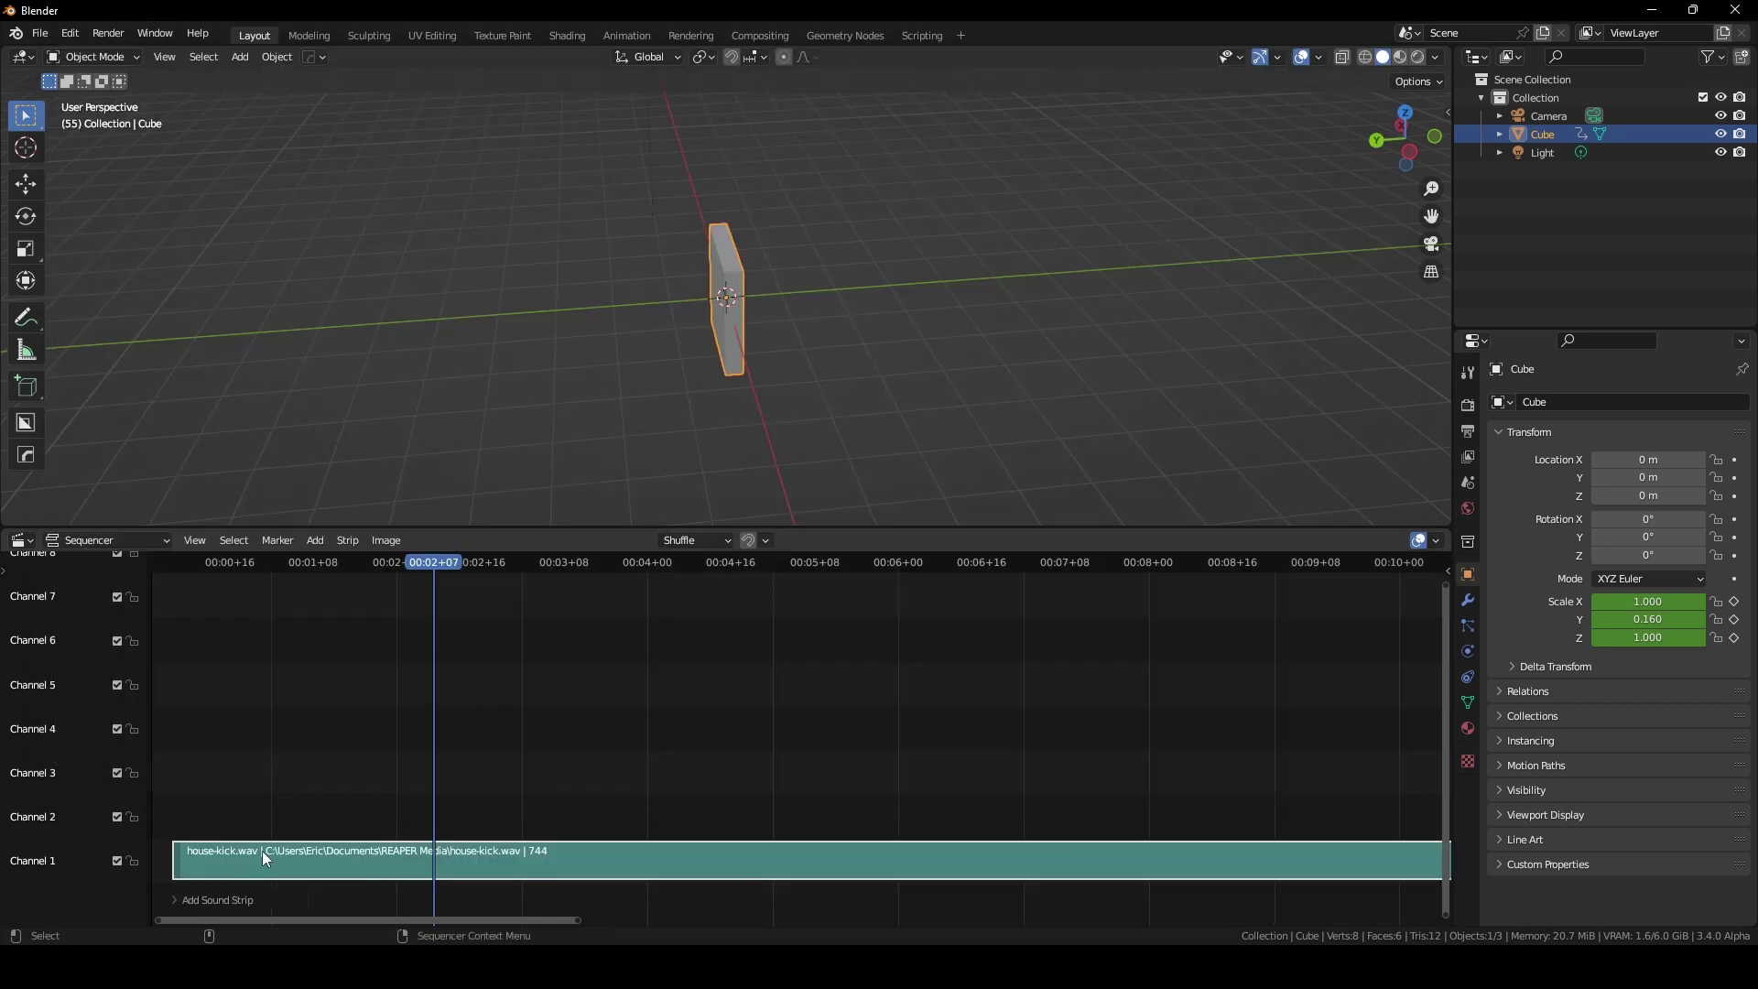
{"action": "left_click", "coordinate": [246, 846]}
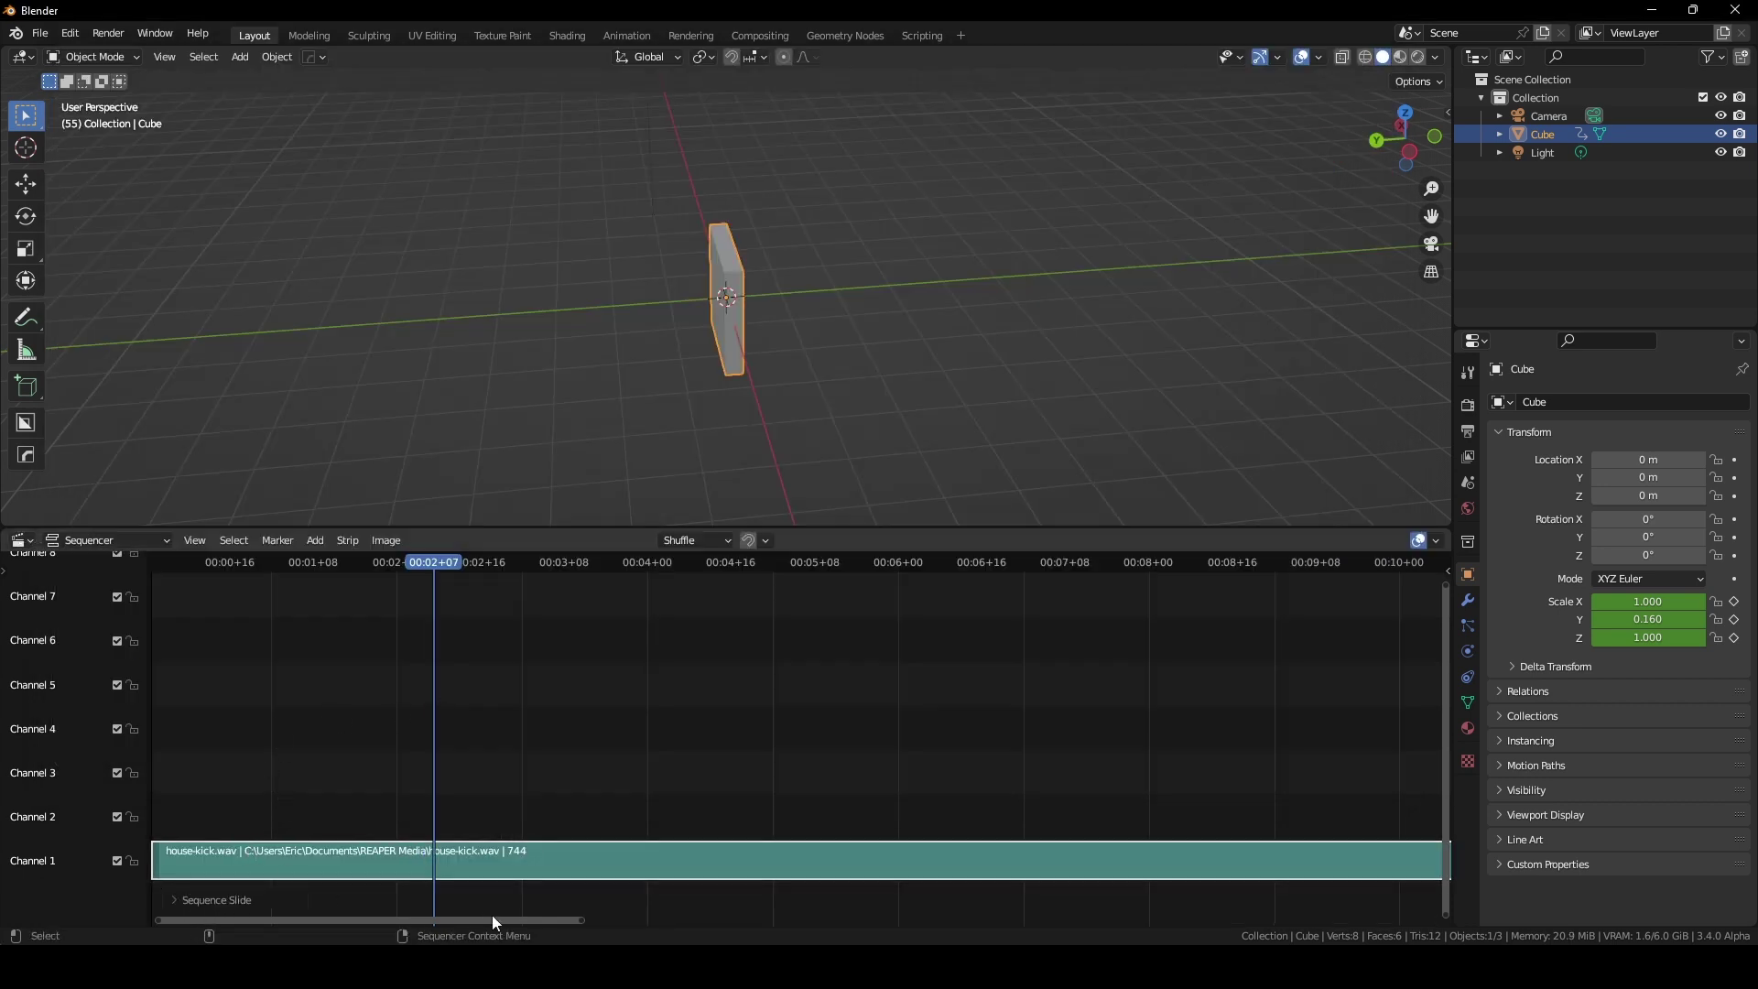
Turn the small upper area into a Timeline, play with the kick sound, and show all channels
{"action": "left_click", "coordinate": [20, 540]}
{"action": "left_click", "coordinate": [252, 566]}
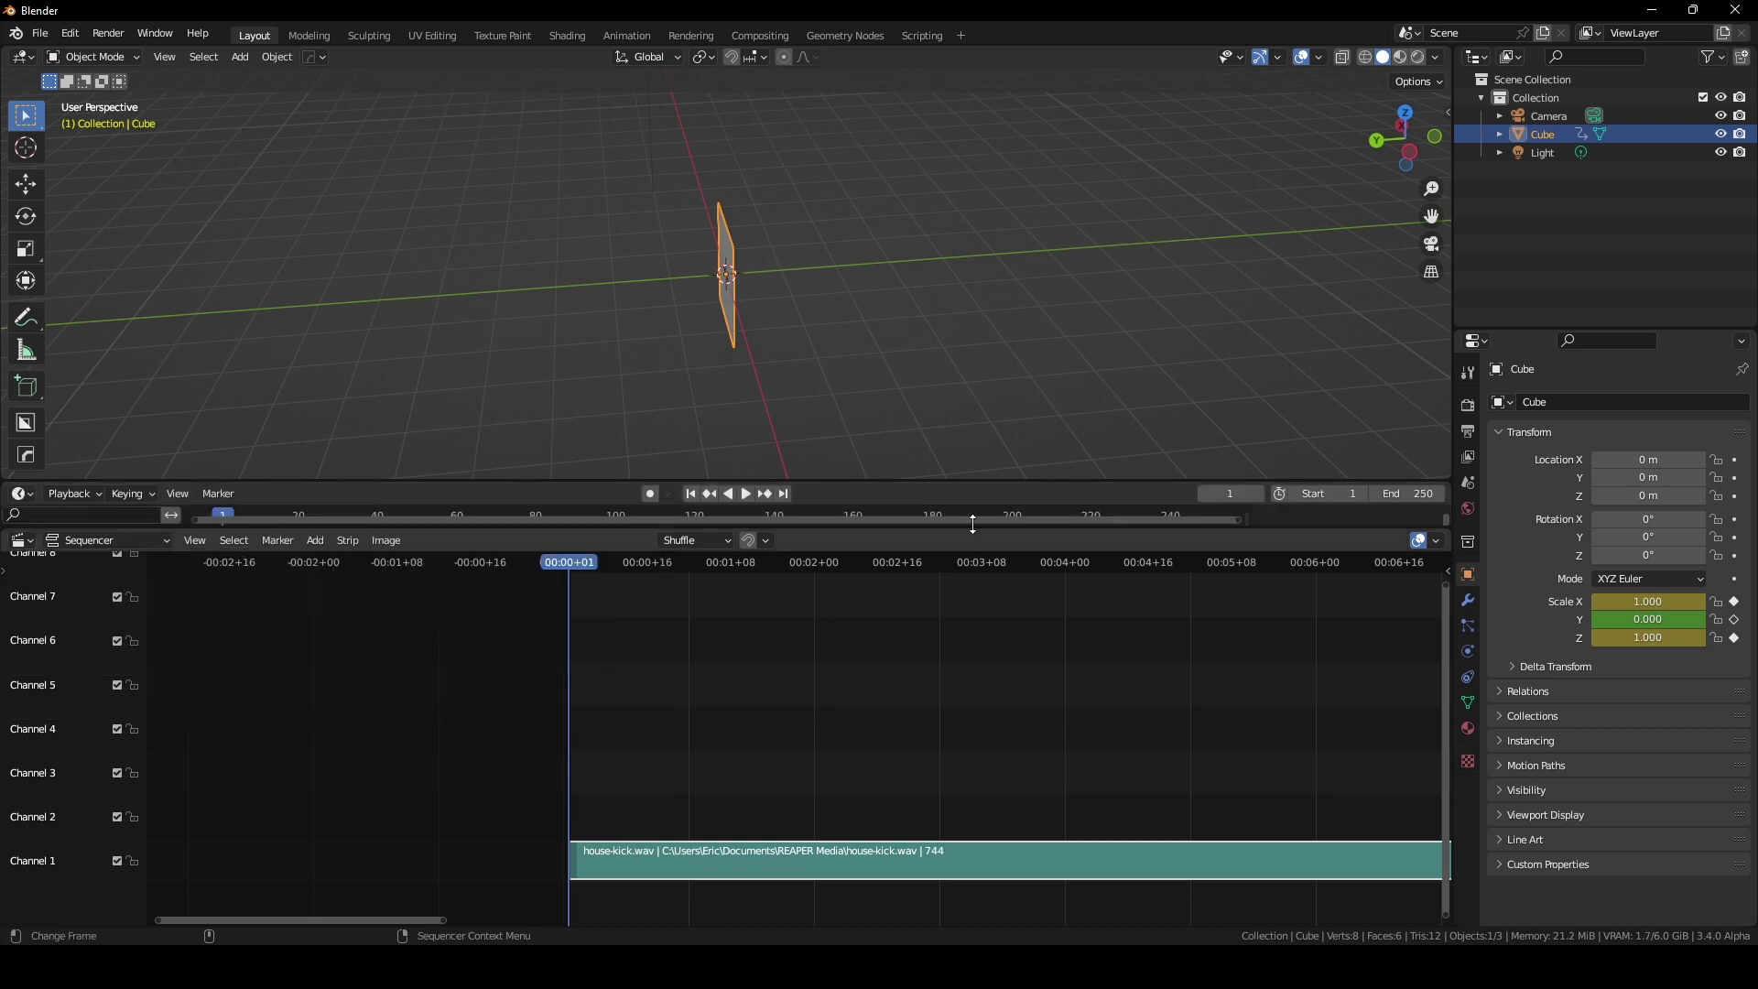
{"action": "key", "text": "space"}
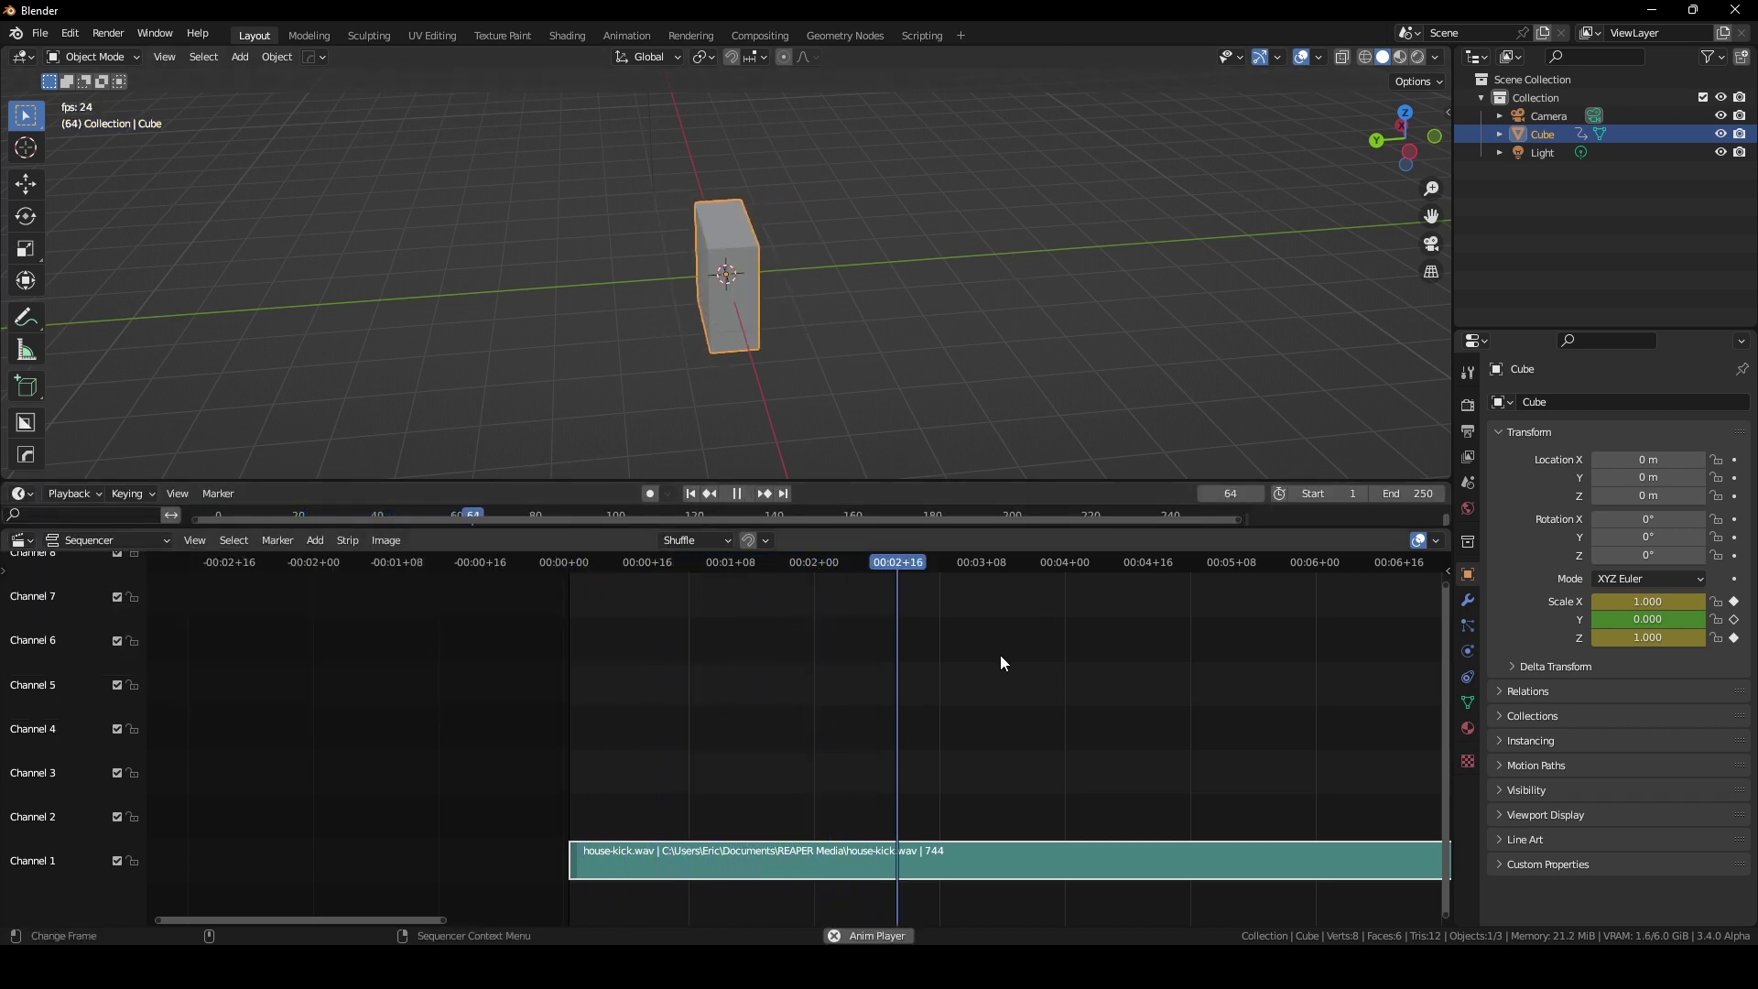
{"action": "left_click", "coordinate": [20, 540]}
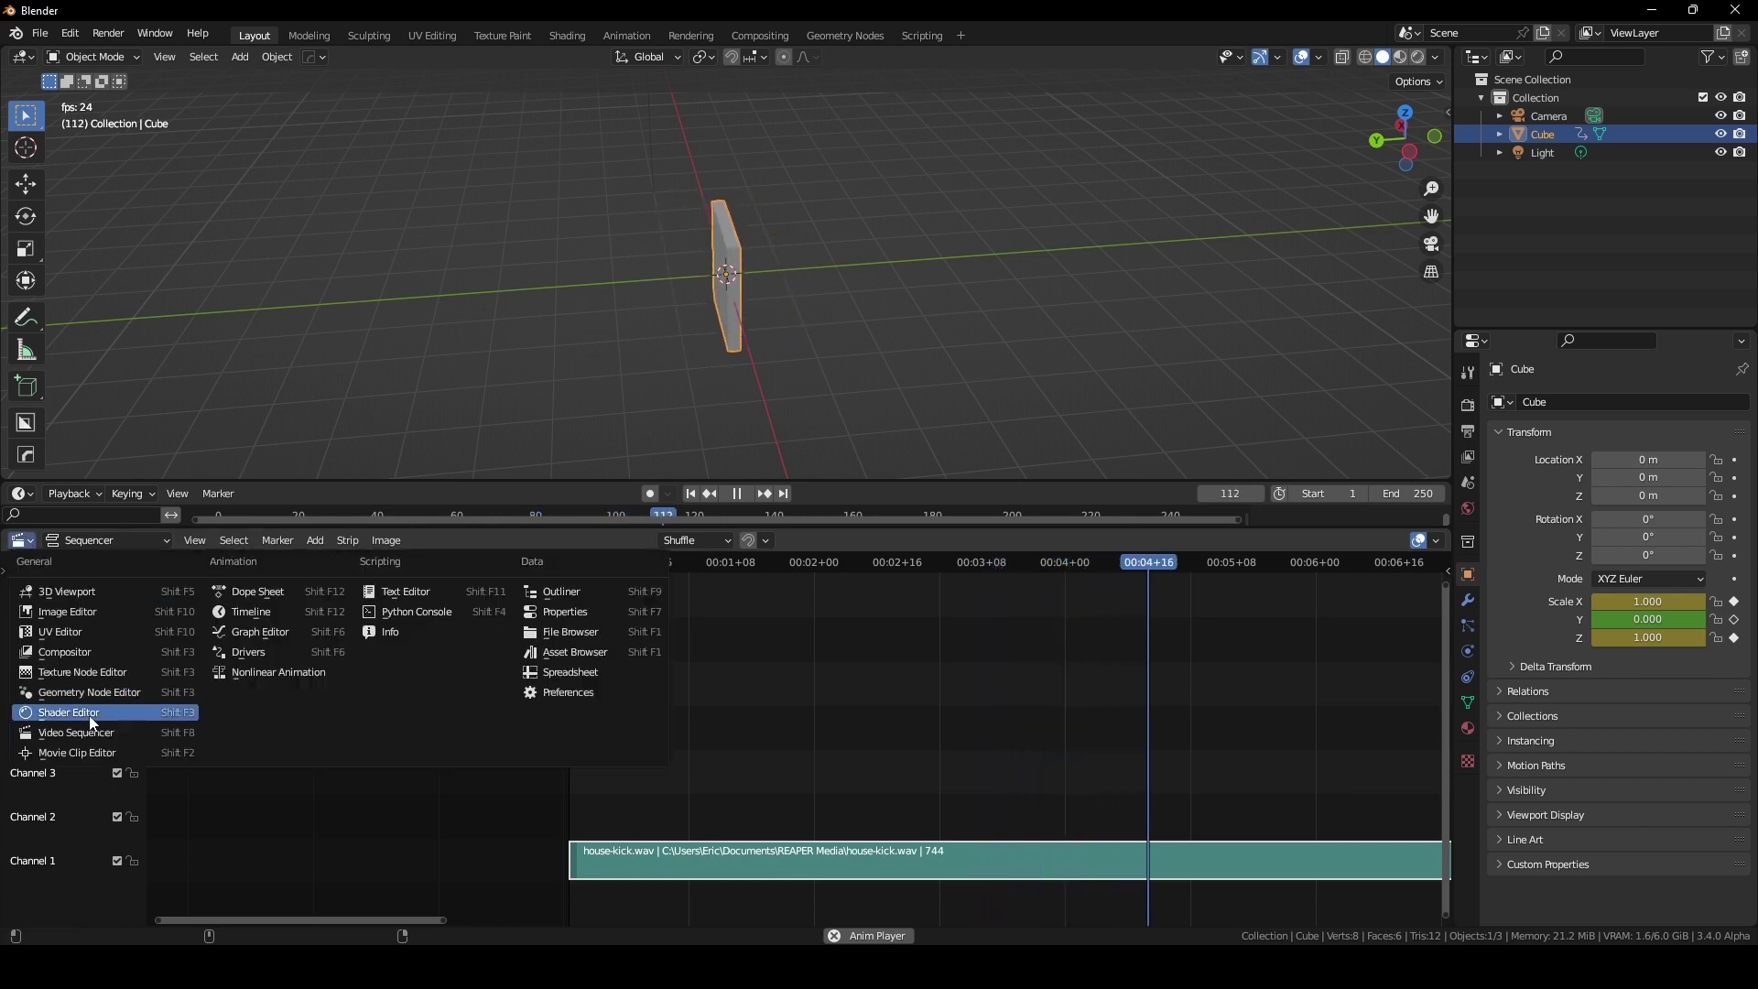
{"action": "left_click", "coordinate": [316, 288]}
{"action": "key", "text": "space"}
{"action": "key", "text": "Home"}
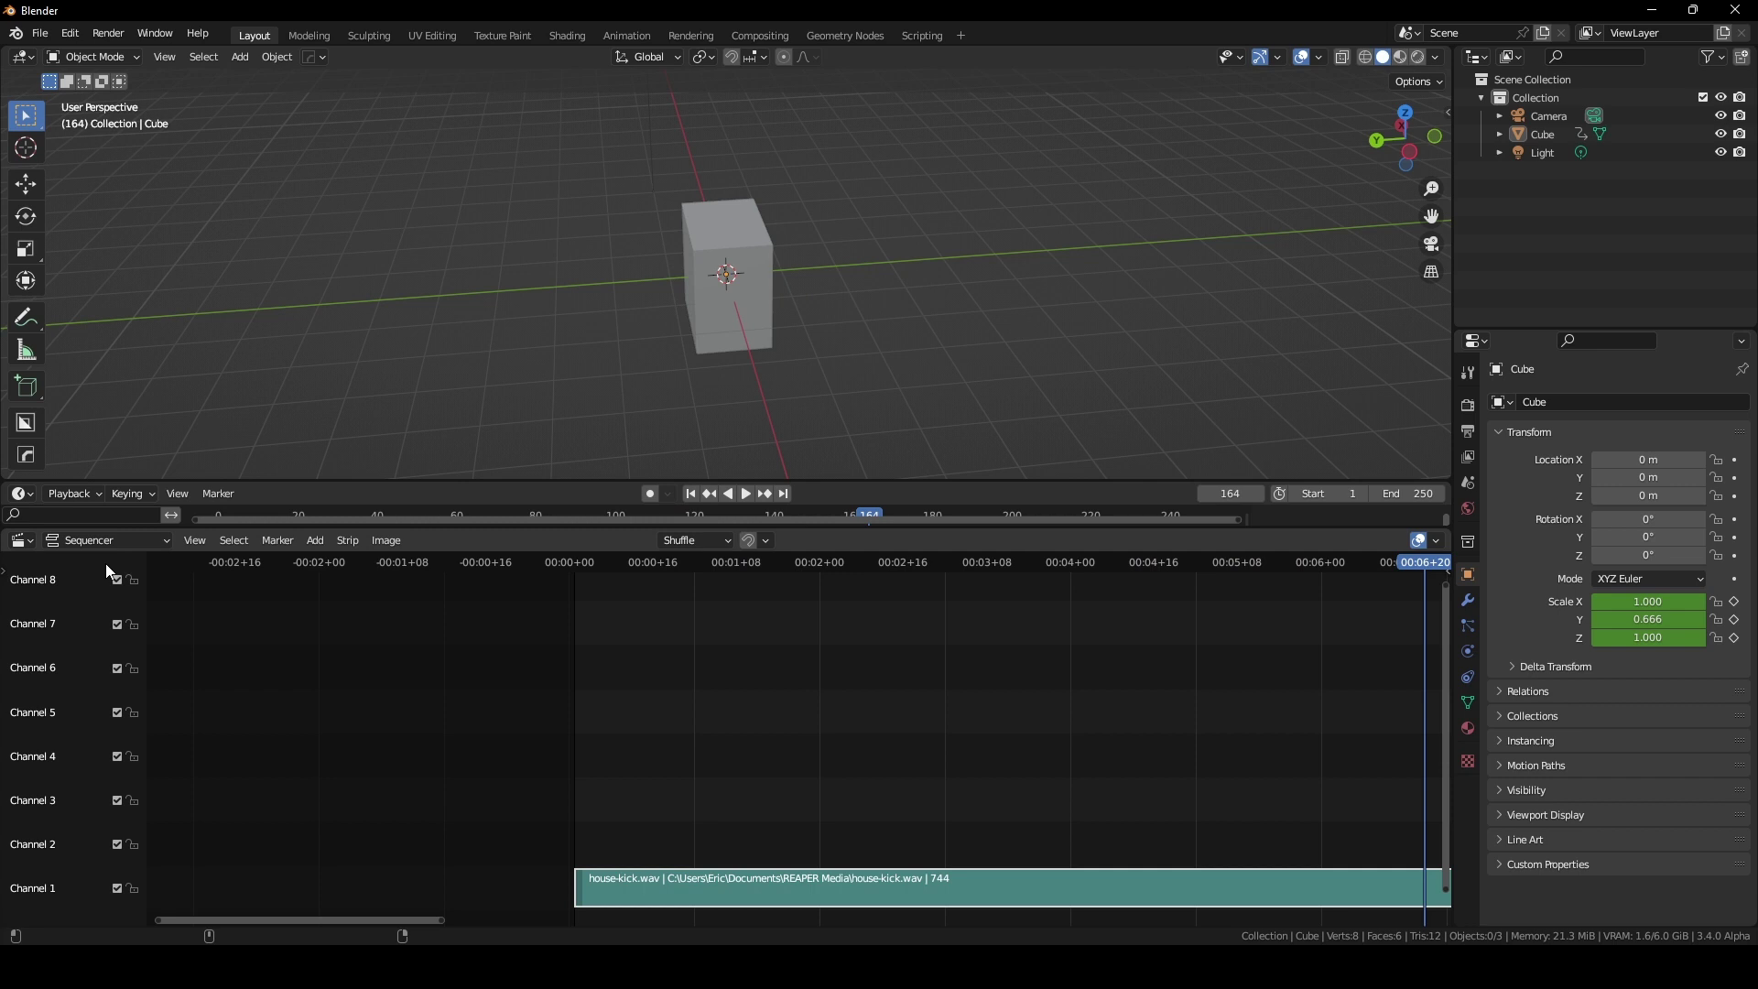
{"action": "left_click", "coordinate": [21, 540]}
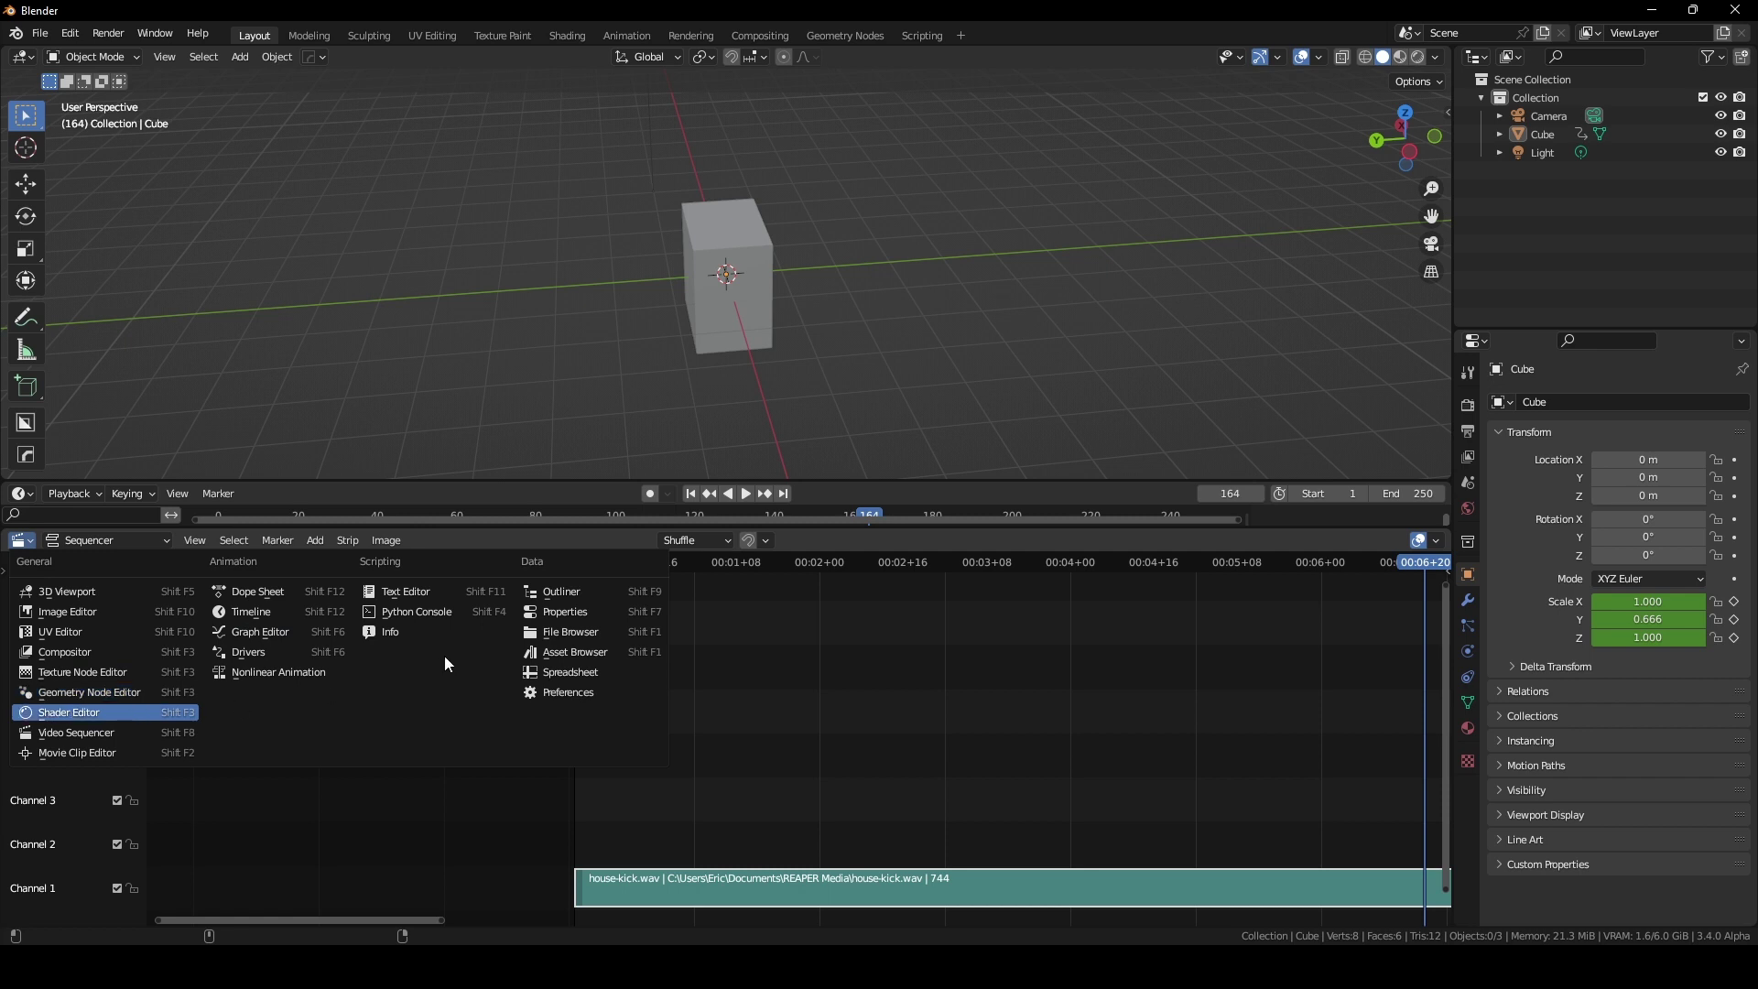
Return the bottom area to the Graph Editor, select the cube, and replay from frame 1 in top view
{"action": "left_click", "coordinate": [343, 634]}
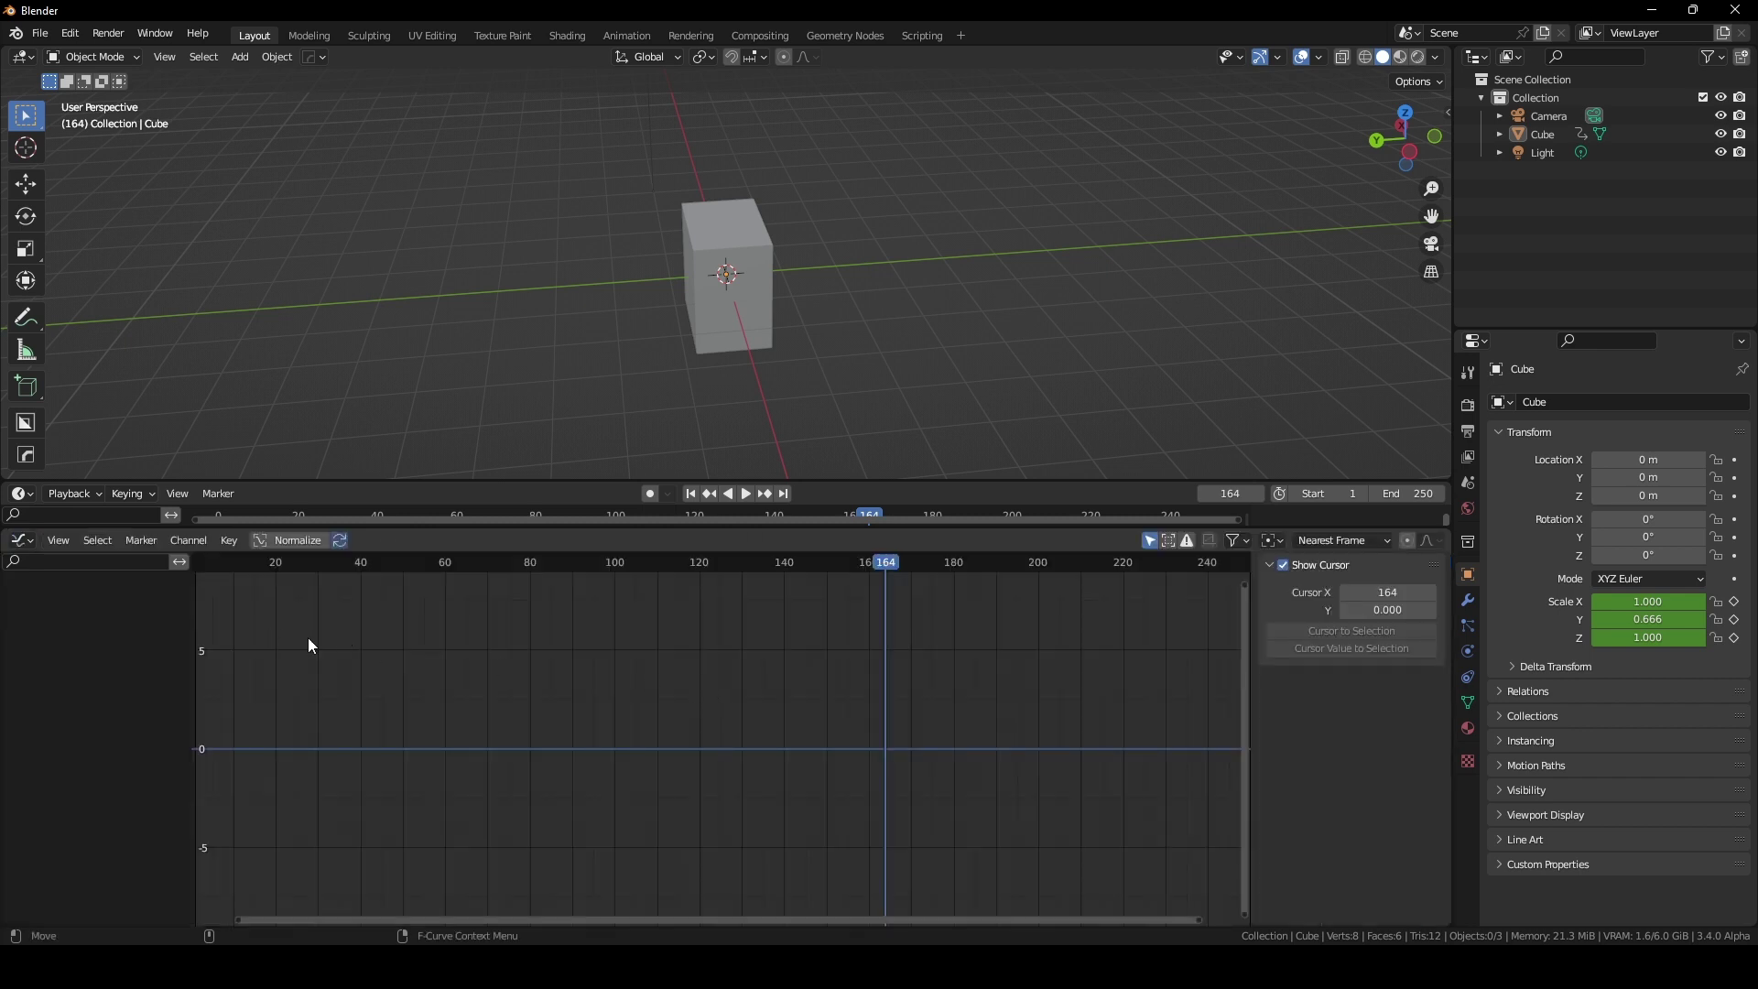
{"action": "left_click", "coordinate": [710, 310]}
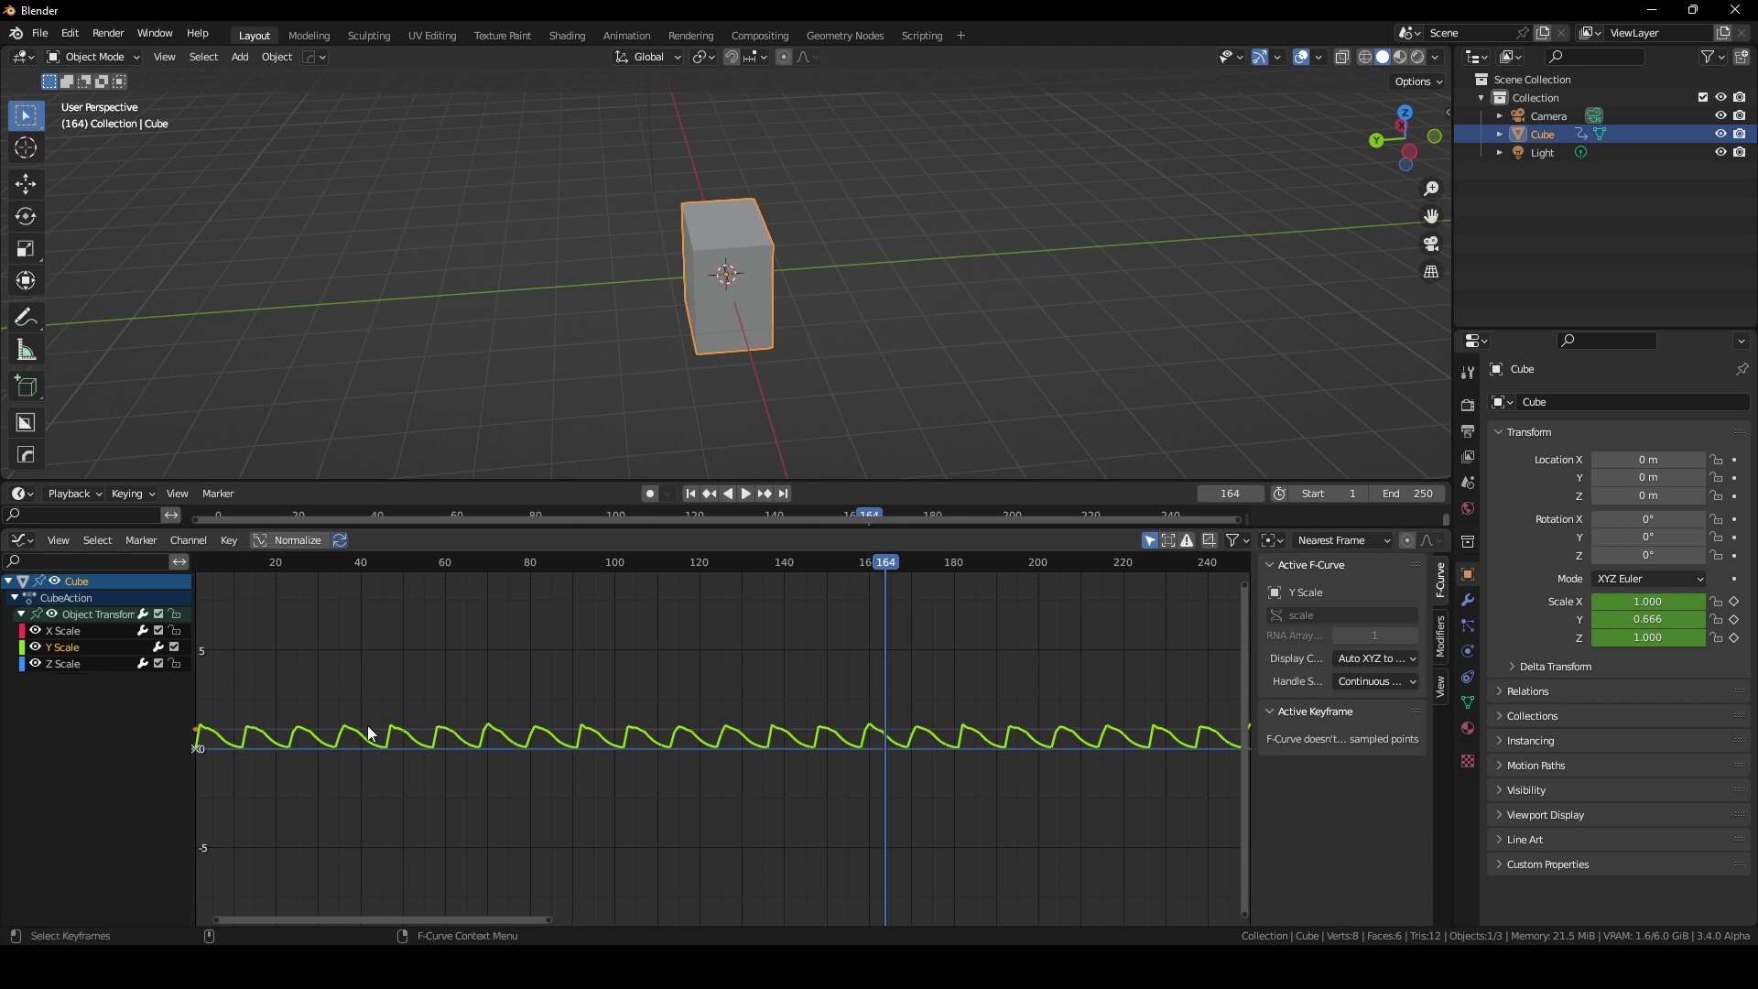
{"action": "key", "text": "shift+Left"}
{"action": "key", "text": "space"}
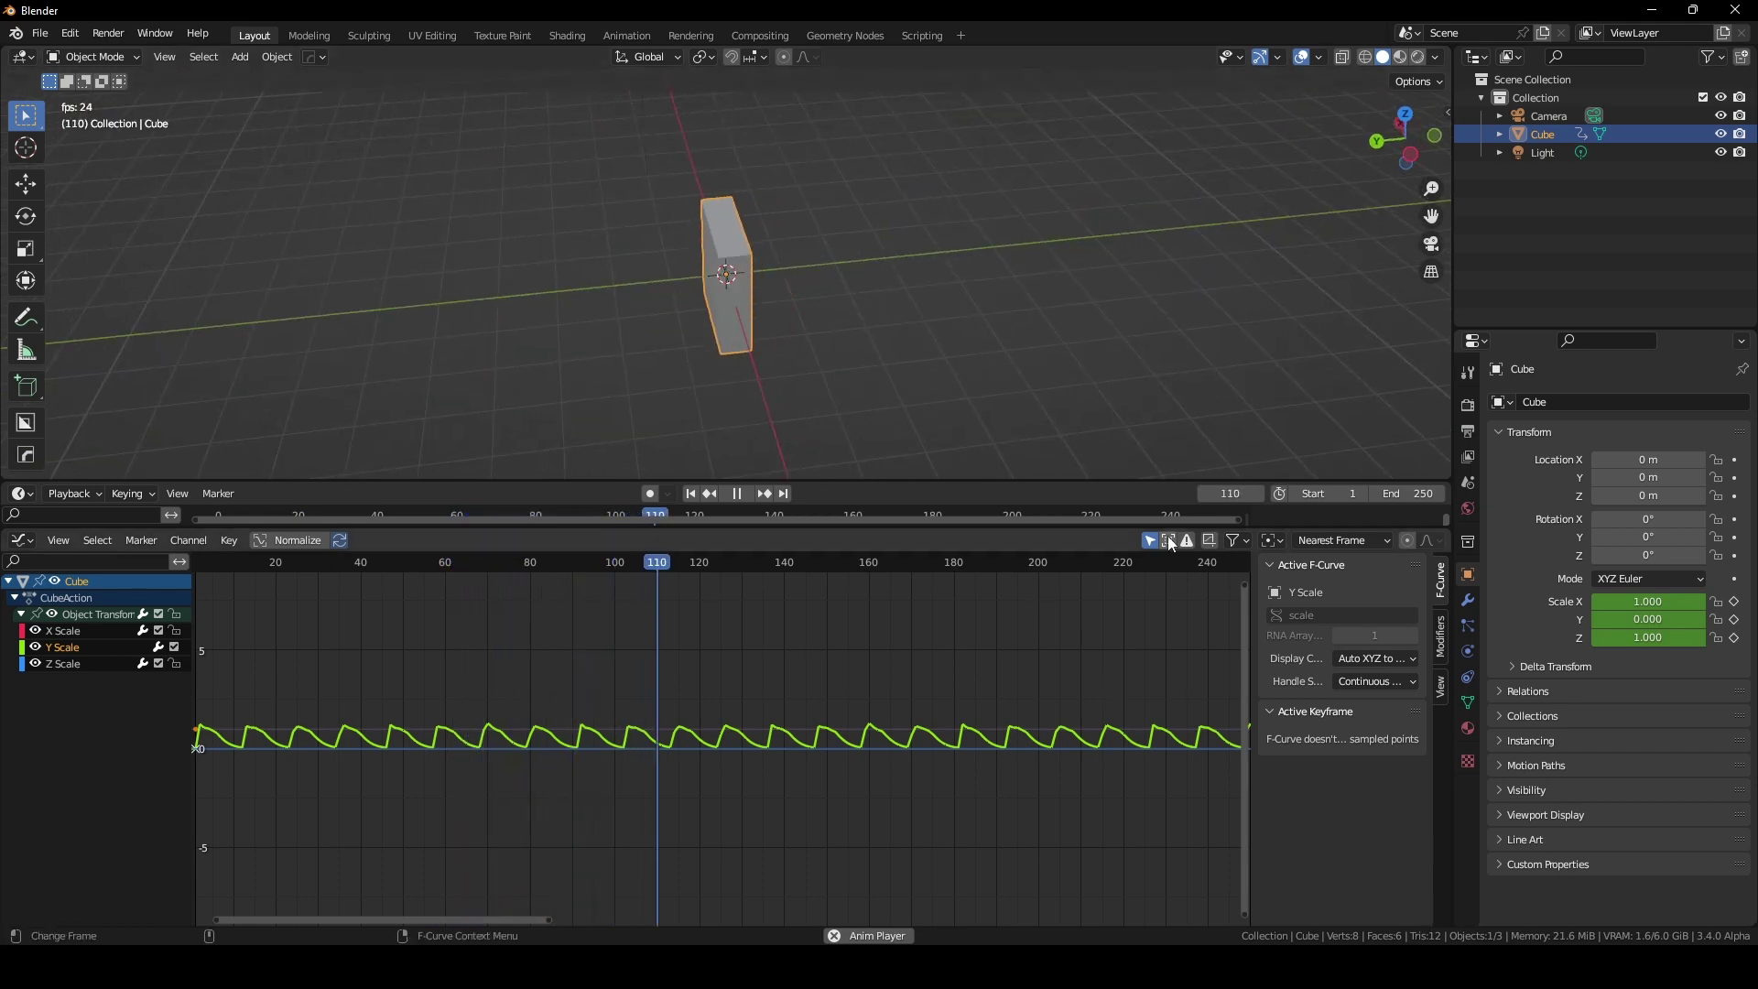
{"action": "middle_click_drag", "start_coordinate": [919, 373], "coordinate": [883, 458]}
{"action": "left_click", "coordinate": [1405, 144]}
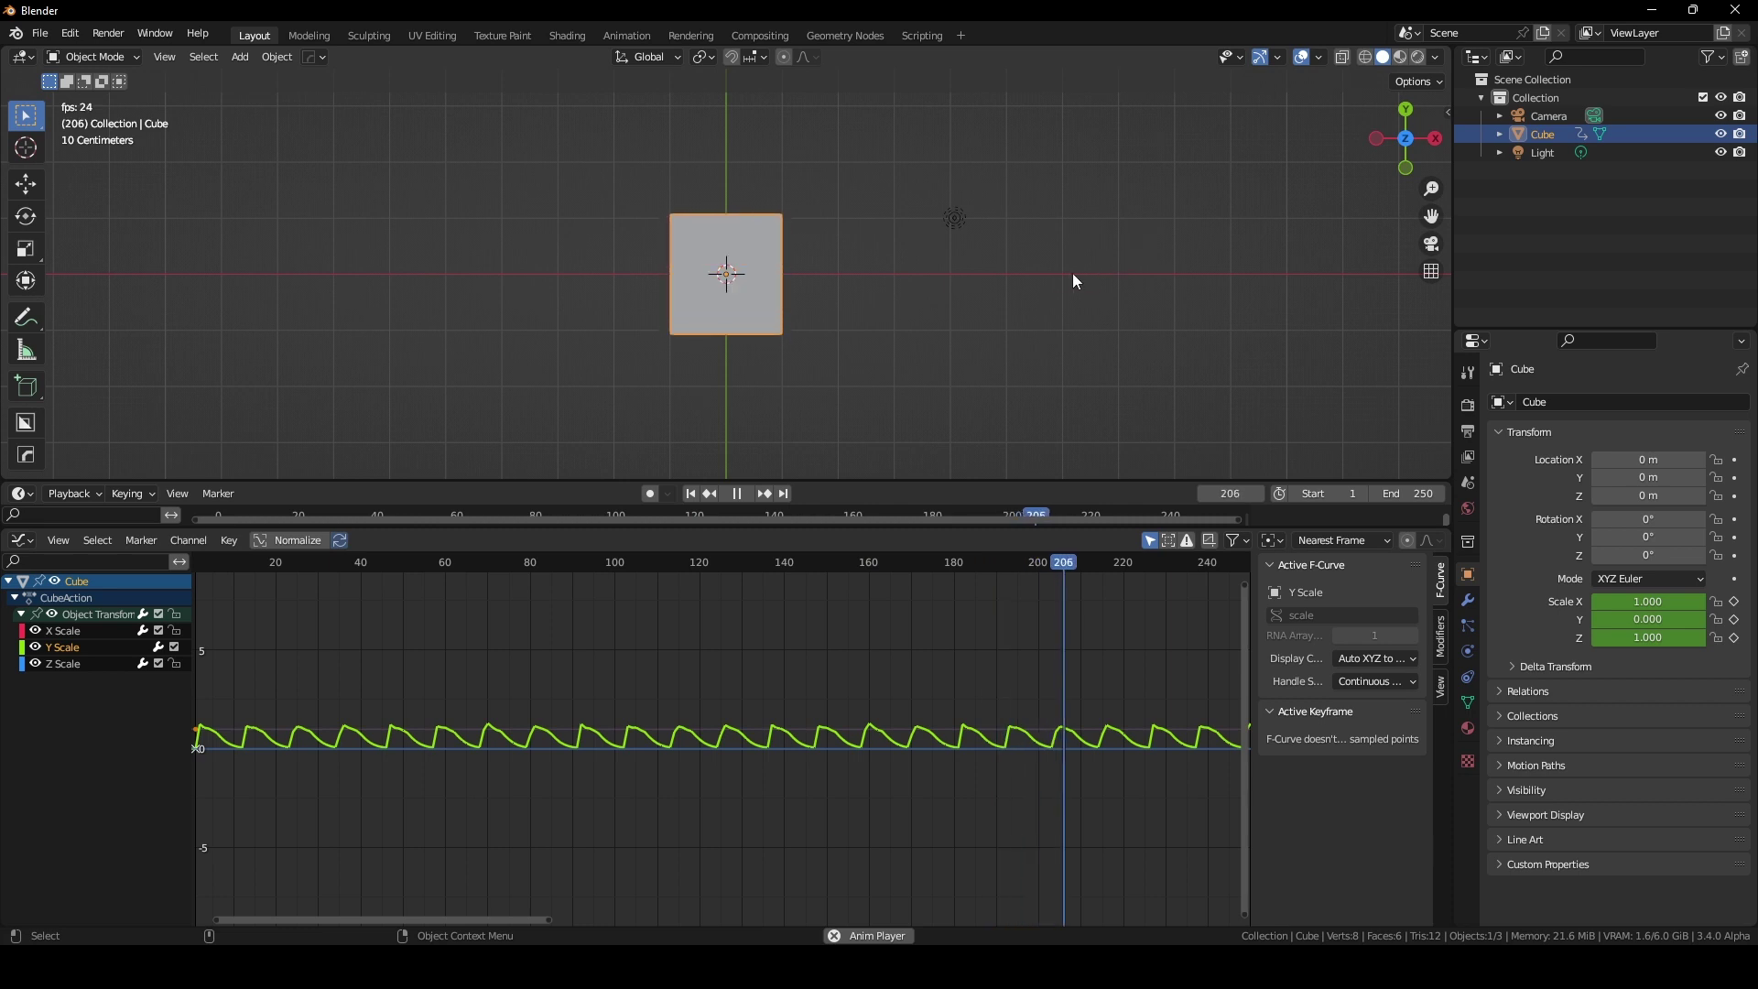
{"action": "key", "text": "space"}
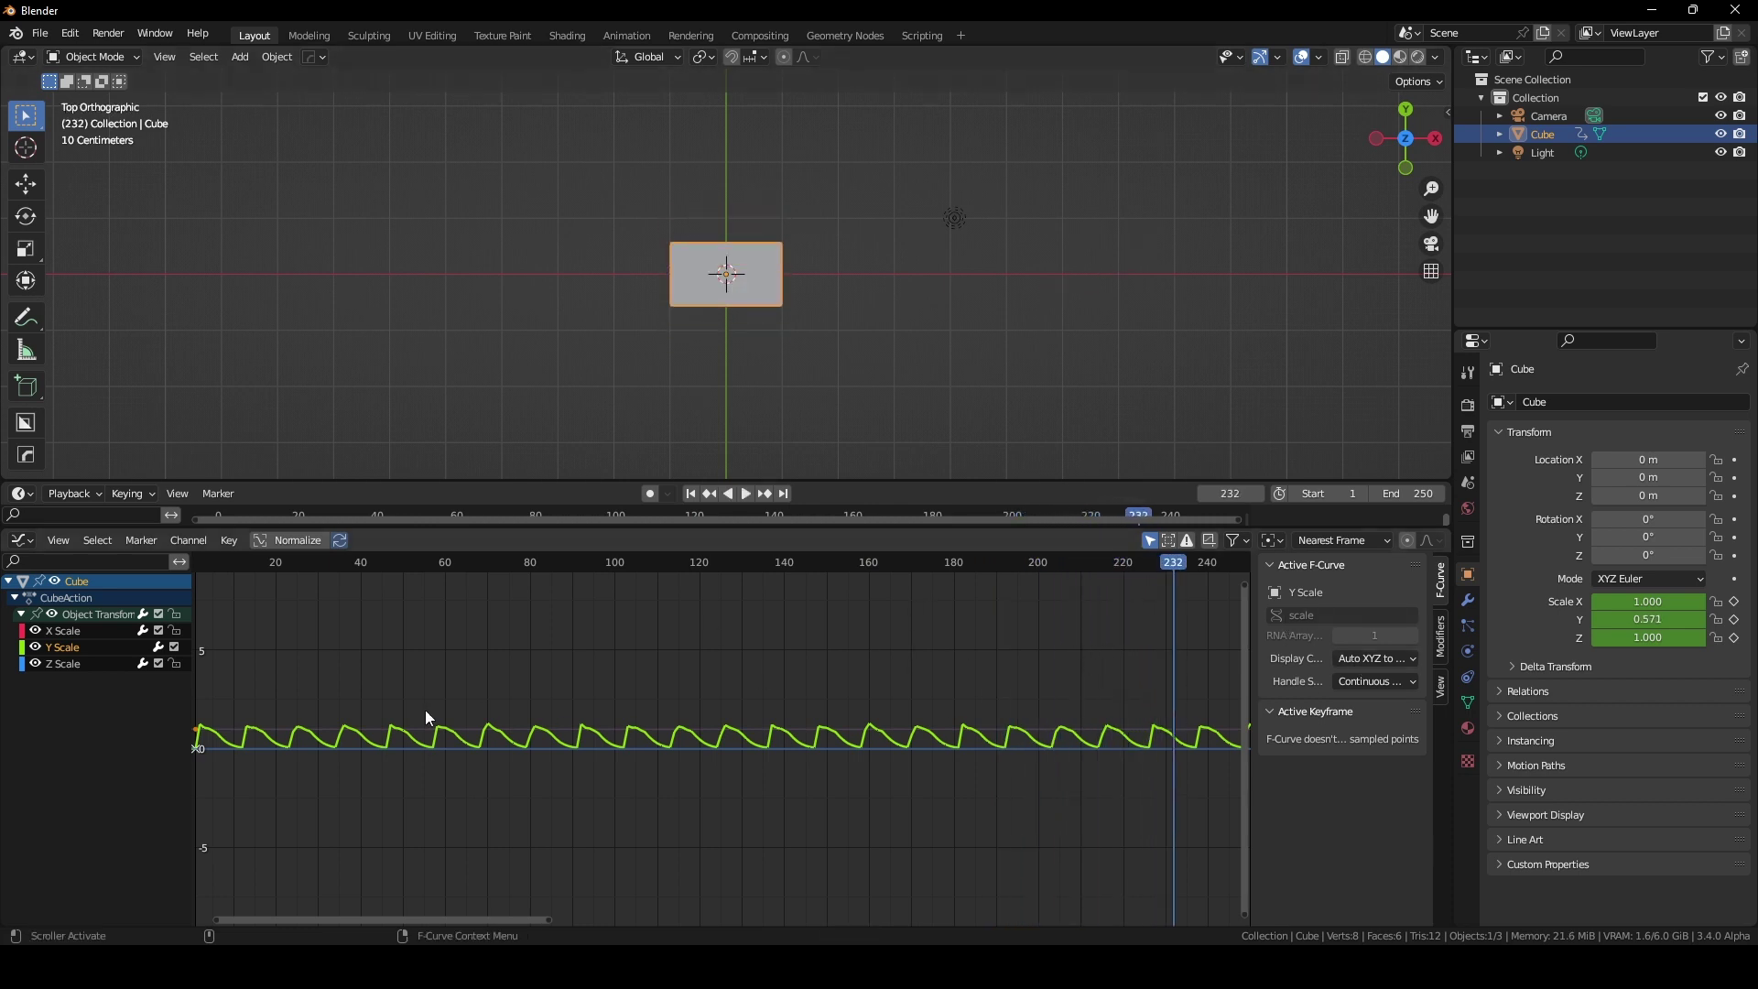
Check the curve Modifiers tab without adding a modifier, then select the Y Scale channel
{"action": "left_click", "coordinate": [1434, 624]}
{"action": "left_click", "coordinate": [1364, 569]}
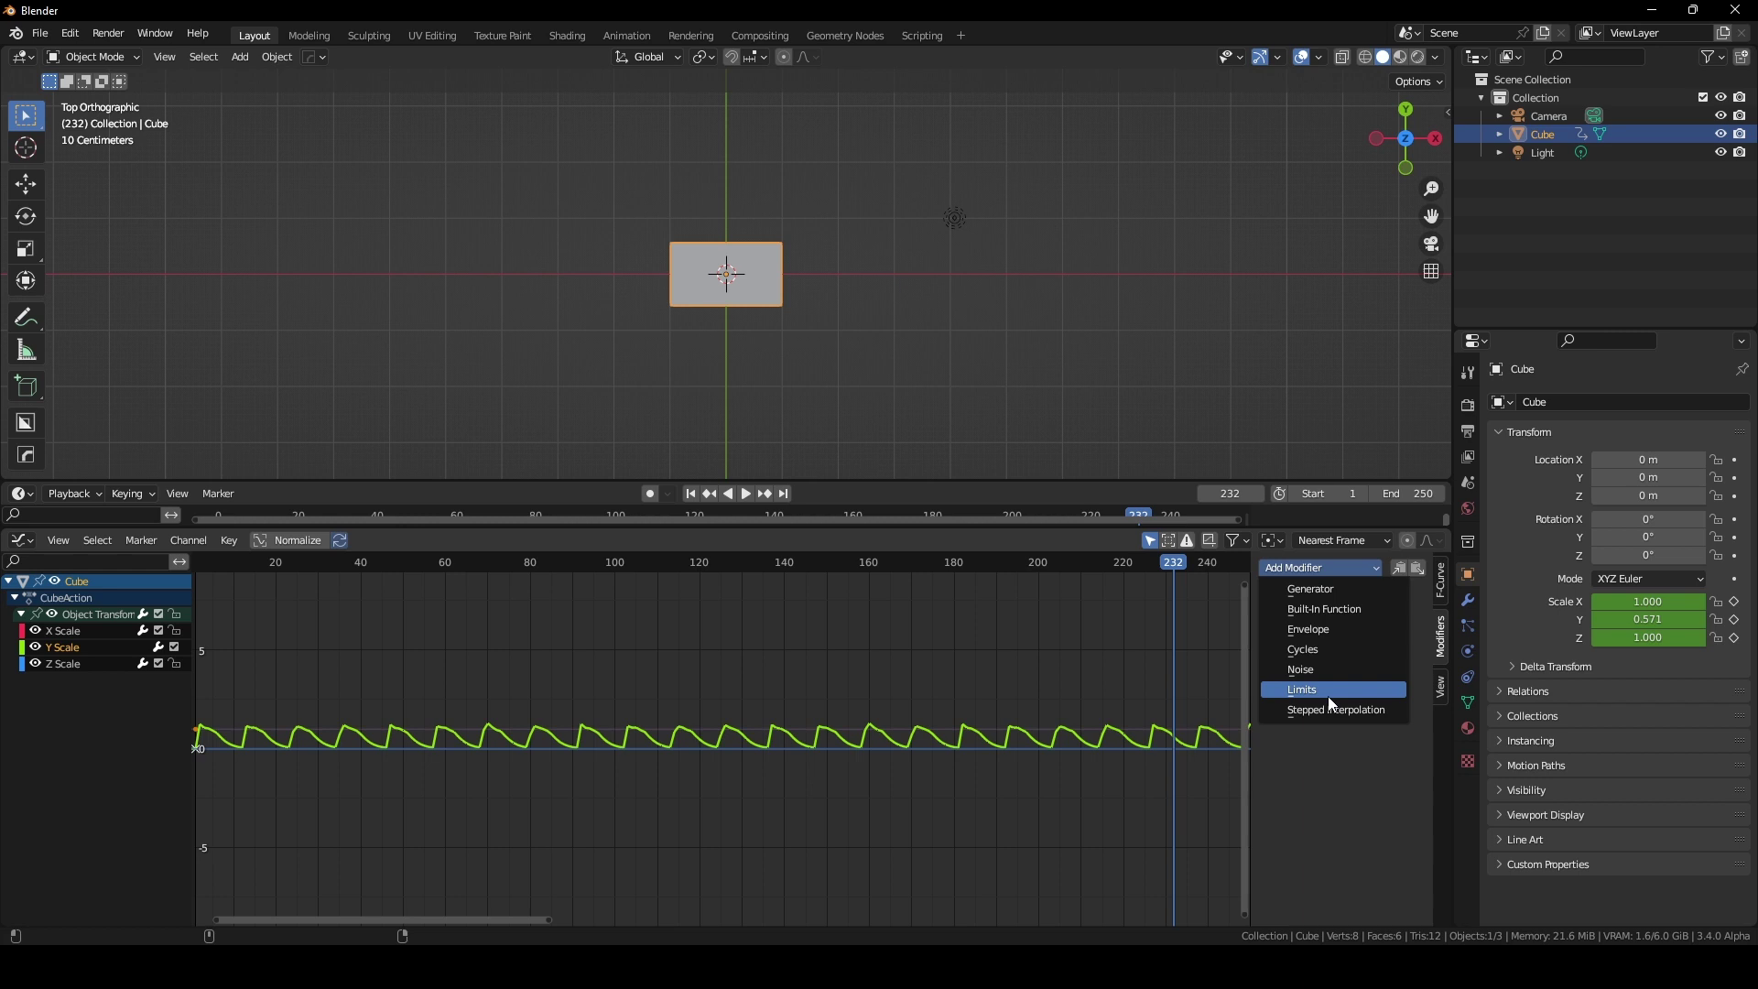
{"action": "left_click", "coordinate": [879, 676]}
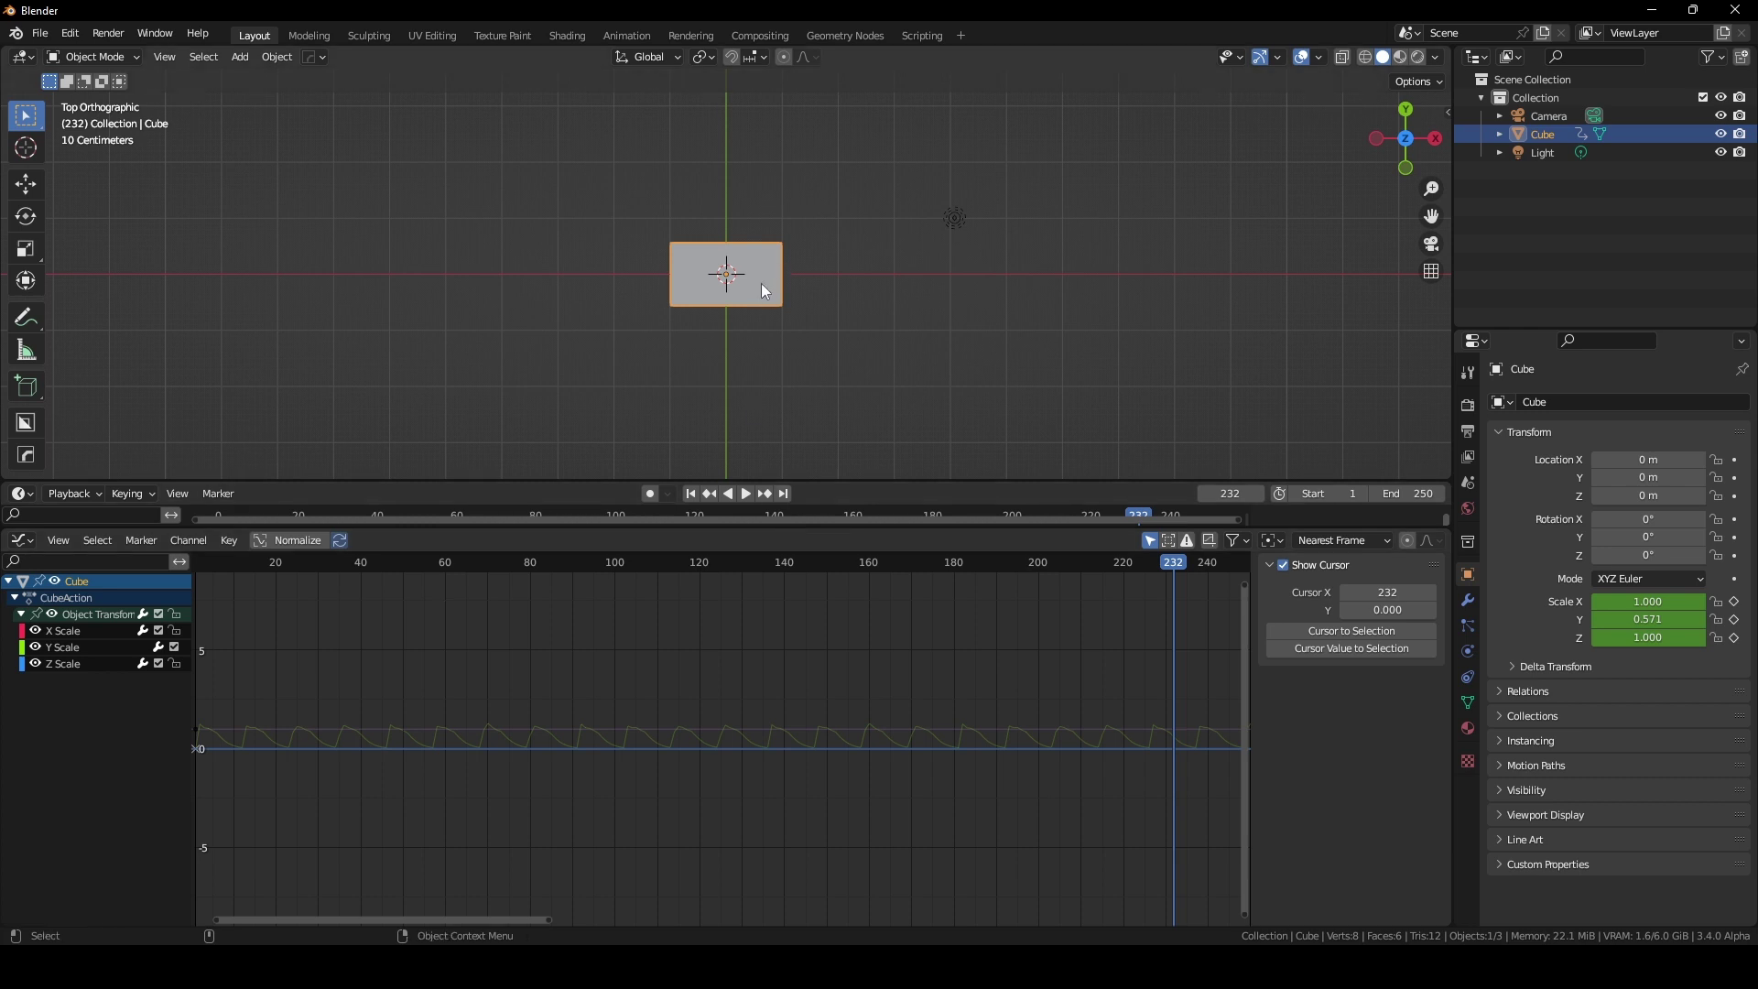
{"action": "left_click", "coordinate": [92, 647]}
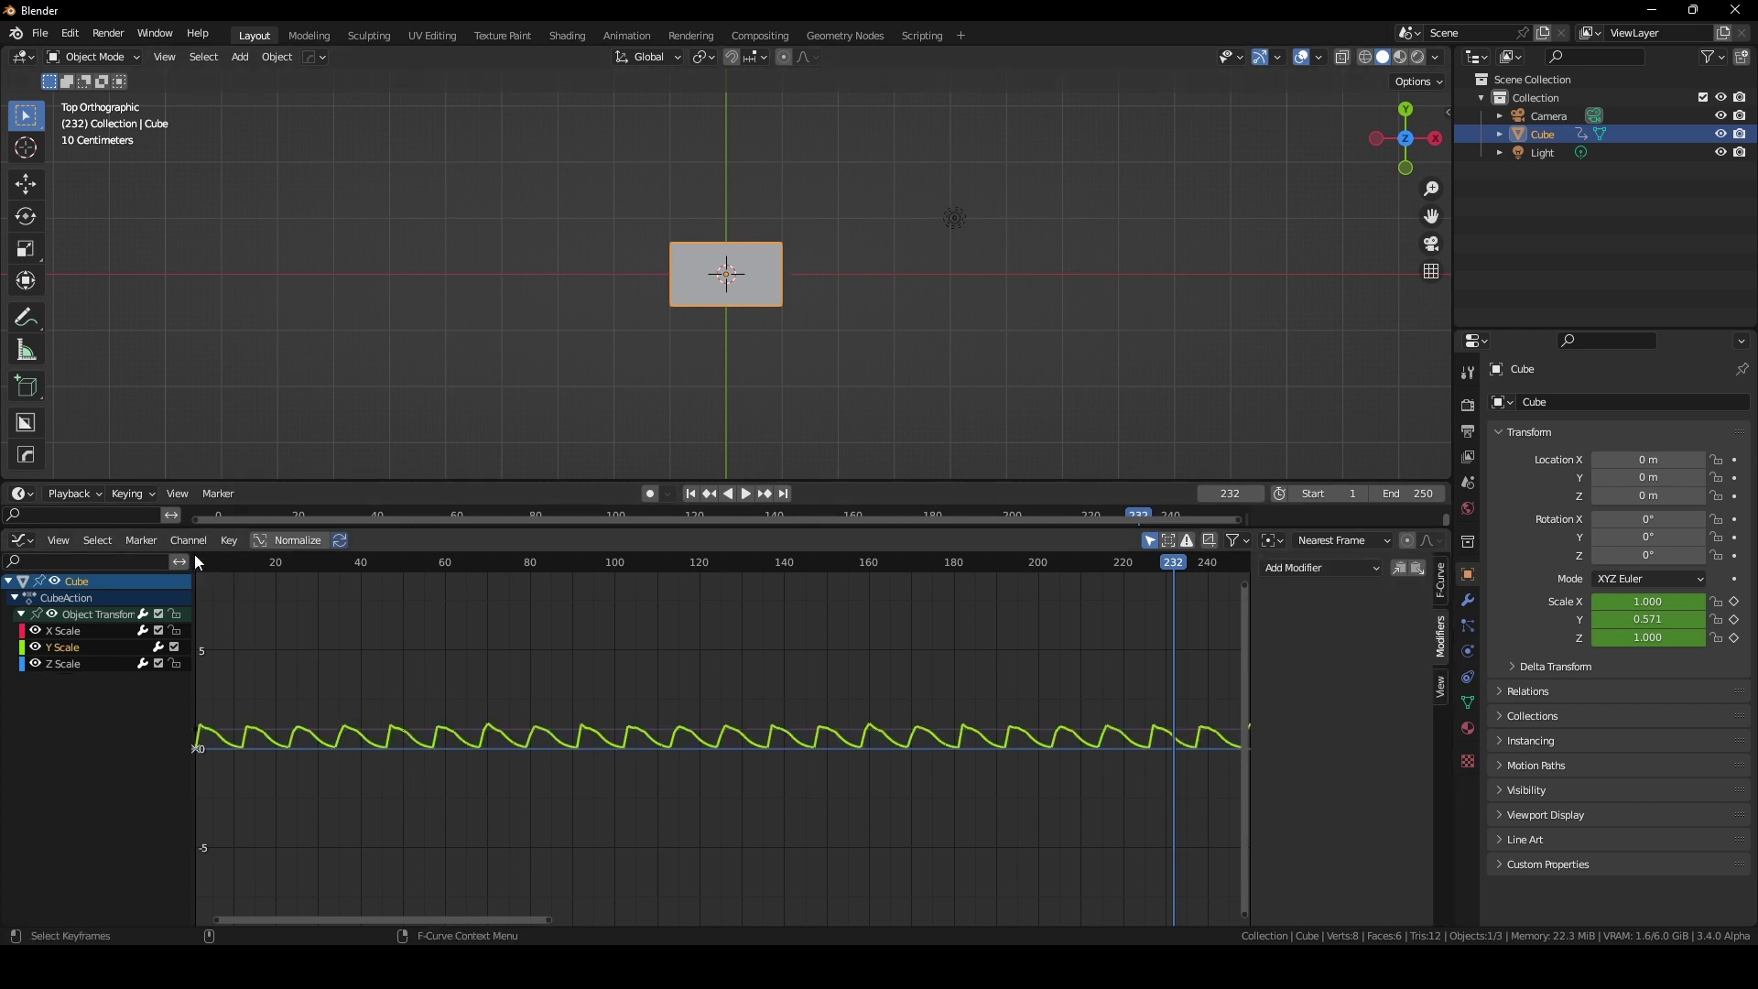
Convert the baked sound curve into editable keyframes and scrub back to frame 9
{"action": "left_click", "coordinate": [229, 540]}
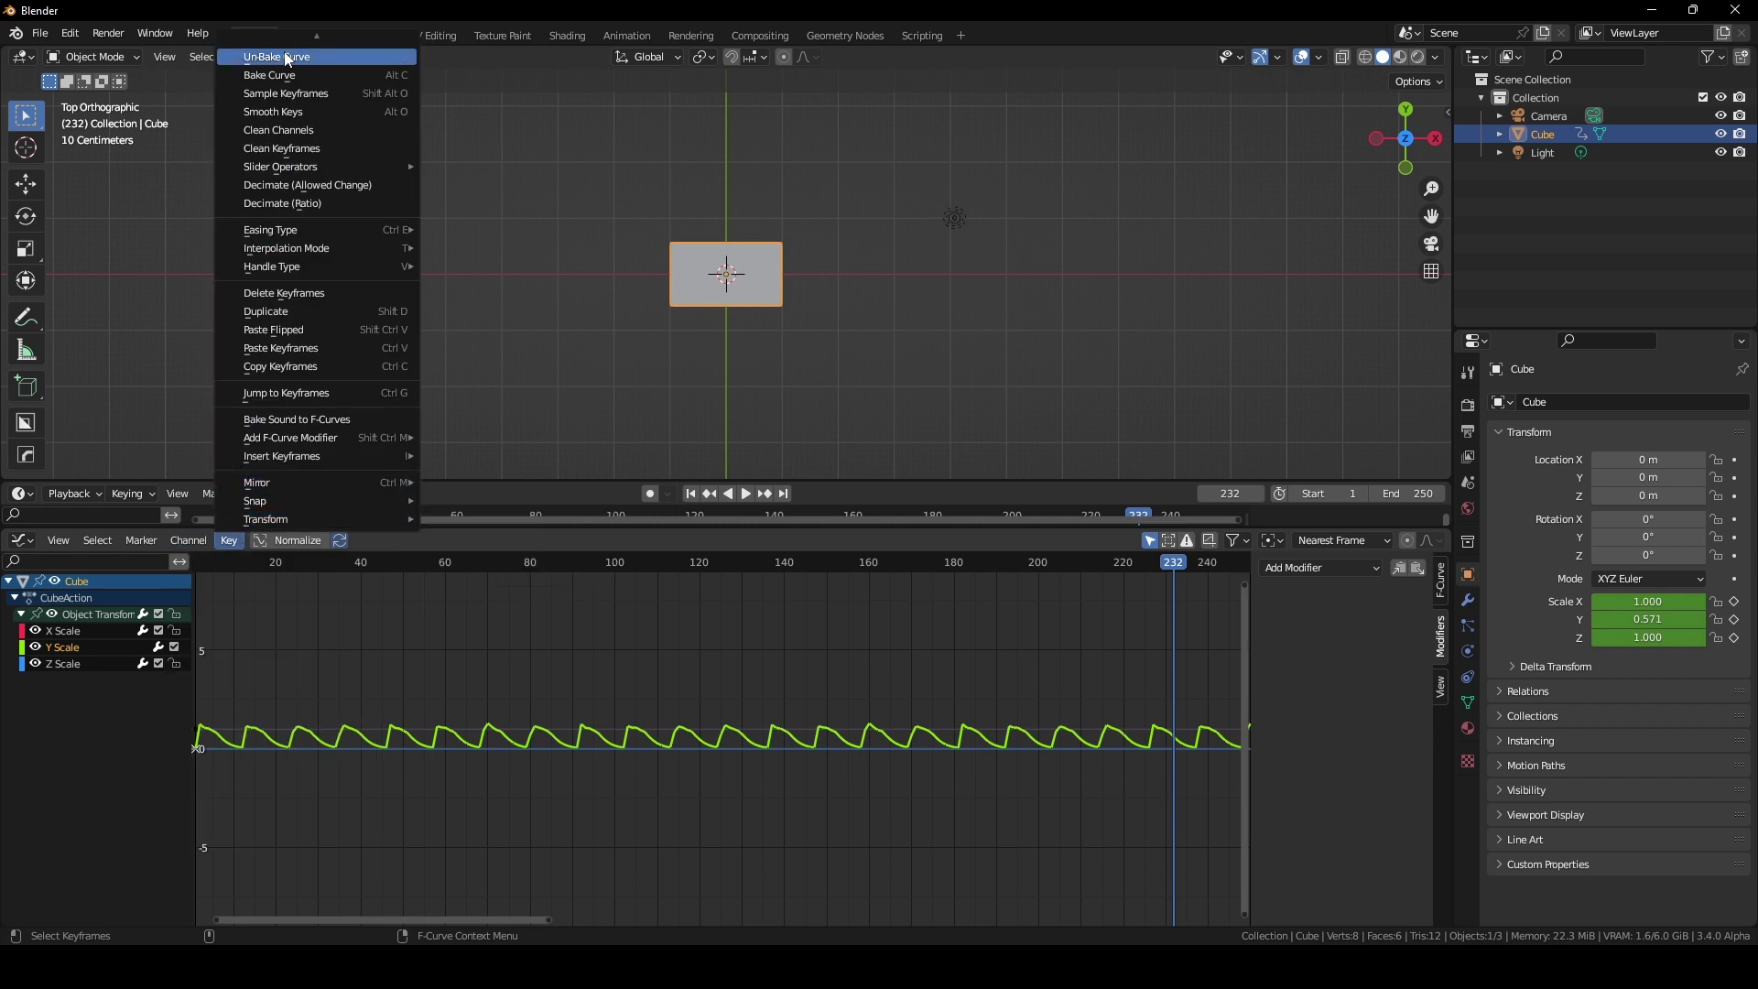
{"action": "left_click", "coordinate": [285, 60]}
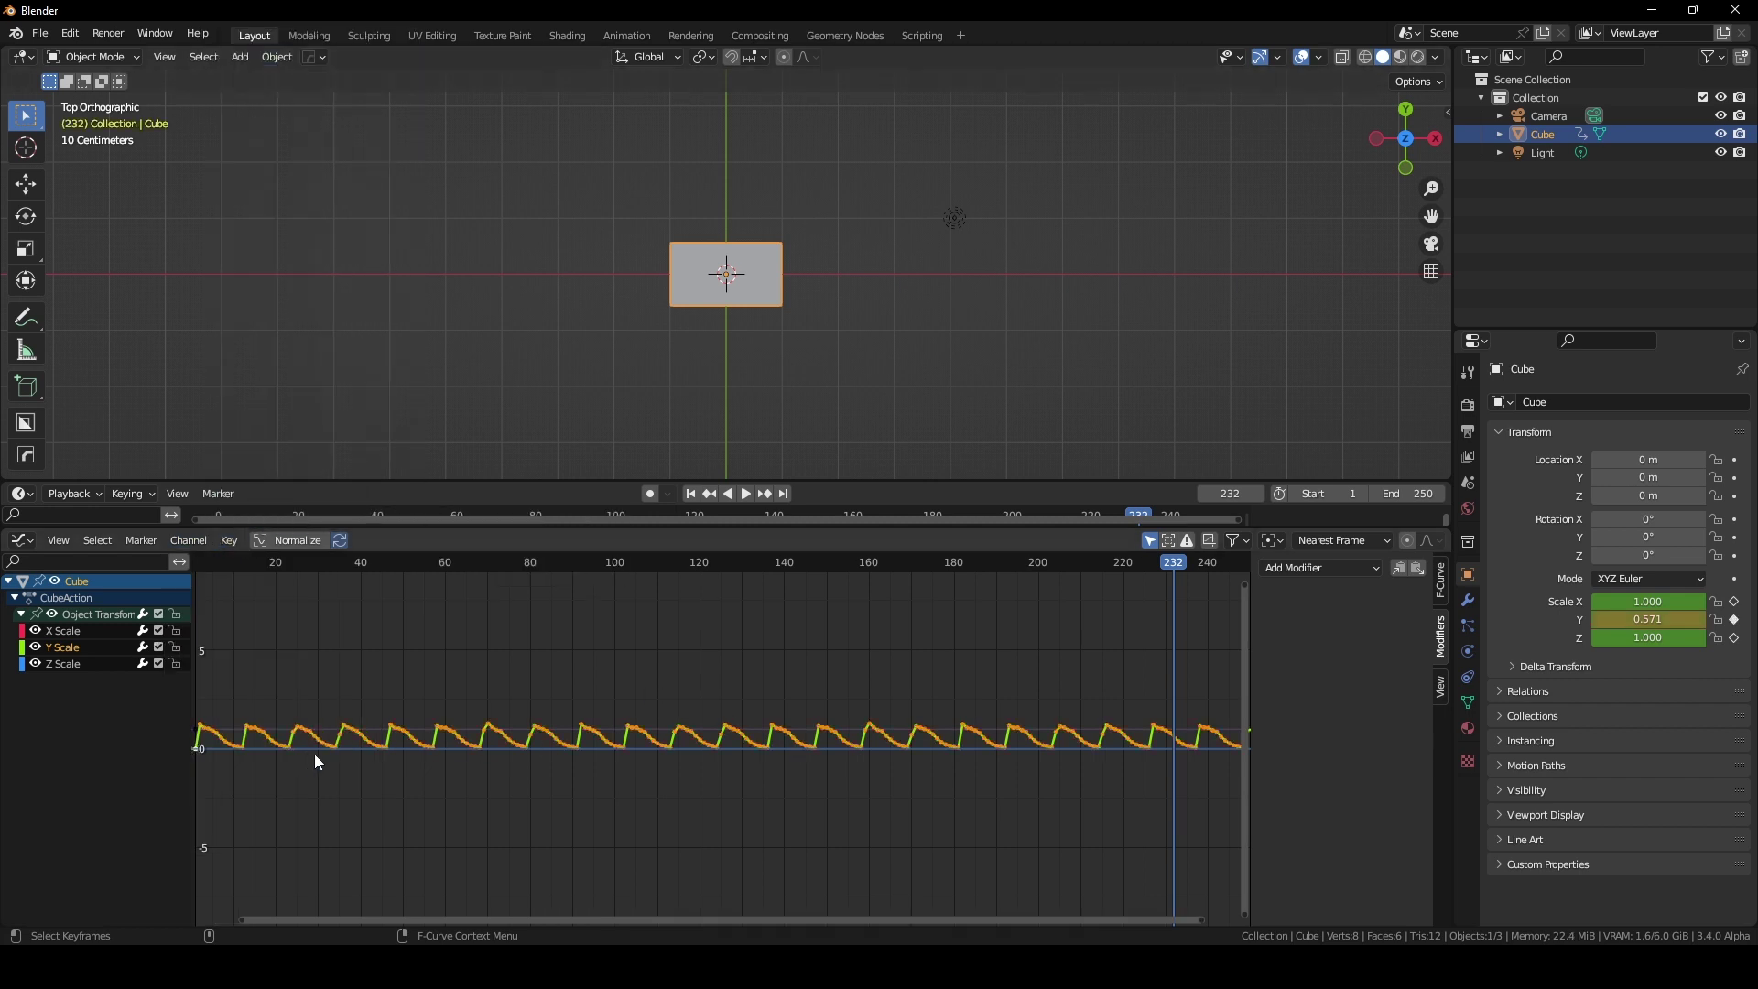
{"action": "left_click_drag", "start_coordinate": [902, 562], "coordinate": [230, 646]}
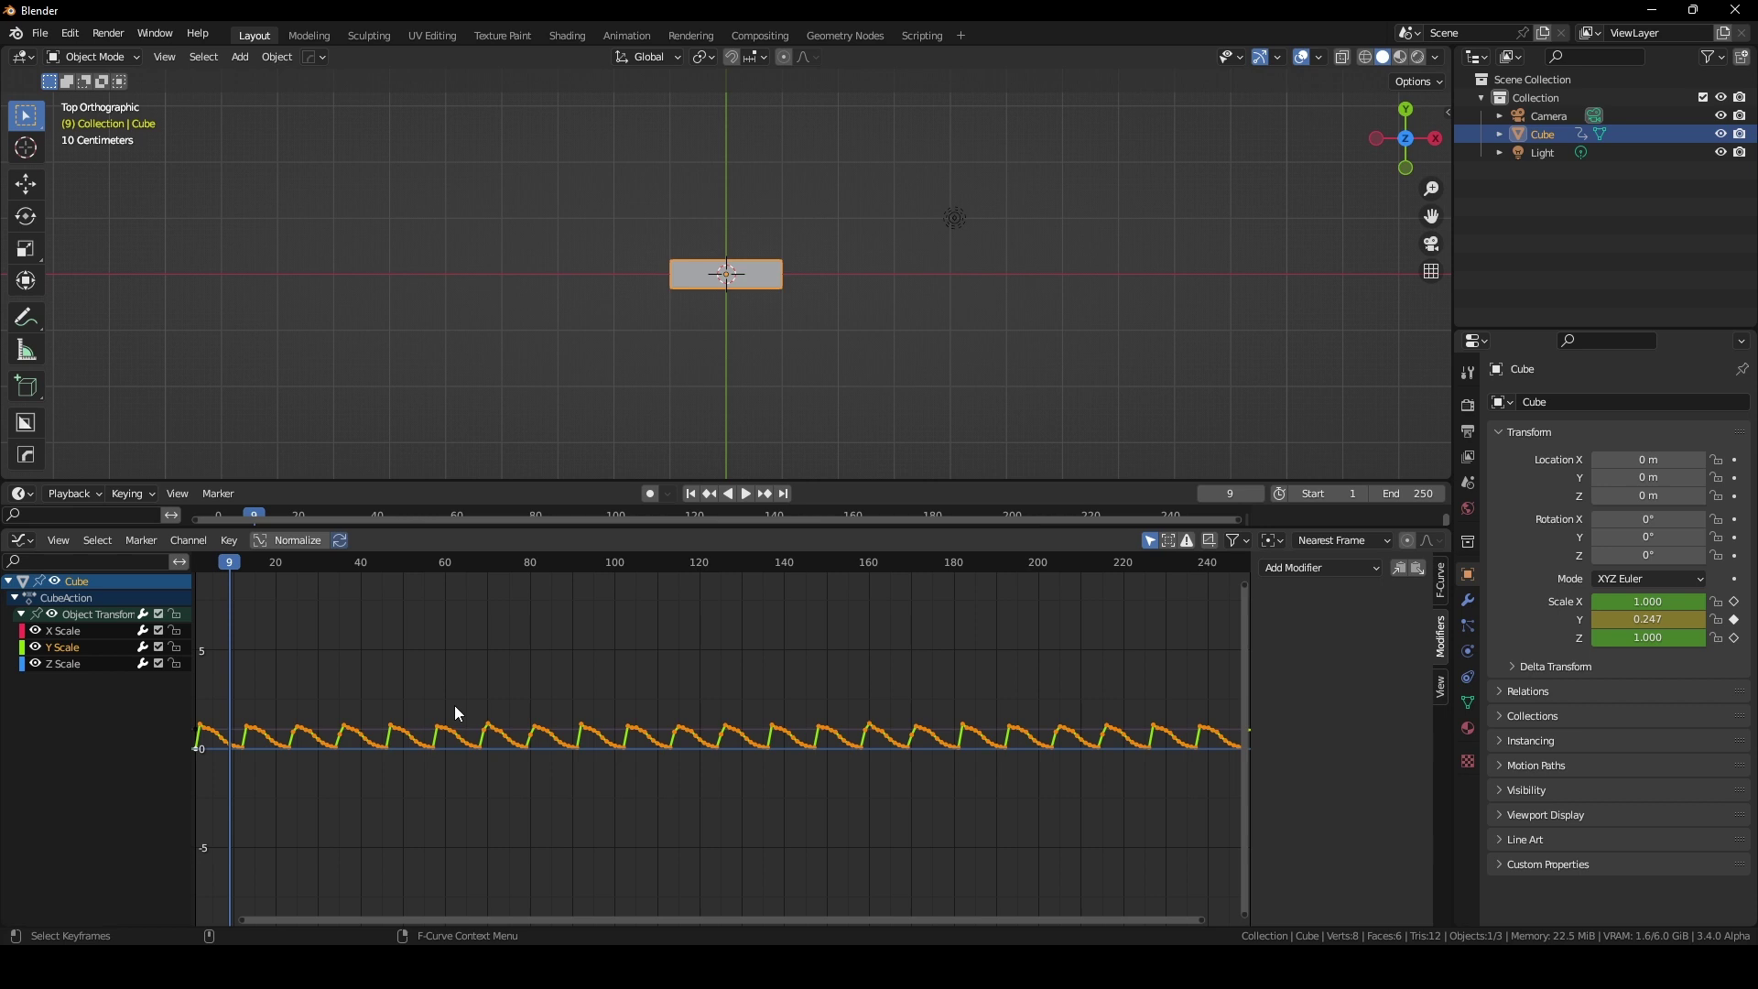
{"action": "left_click", "coordinate": [455, 707]}
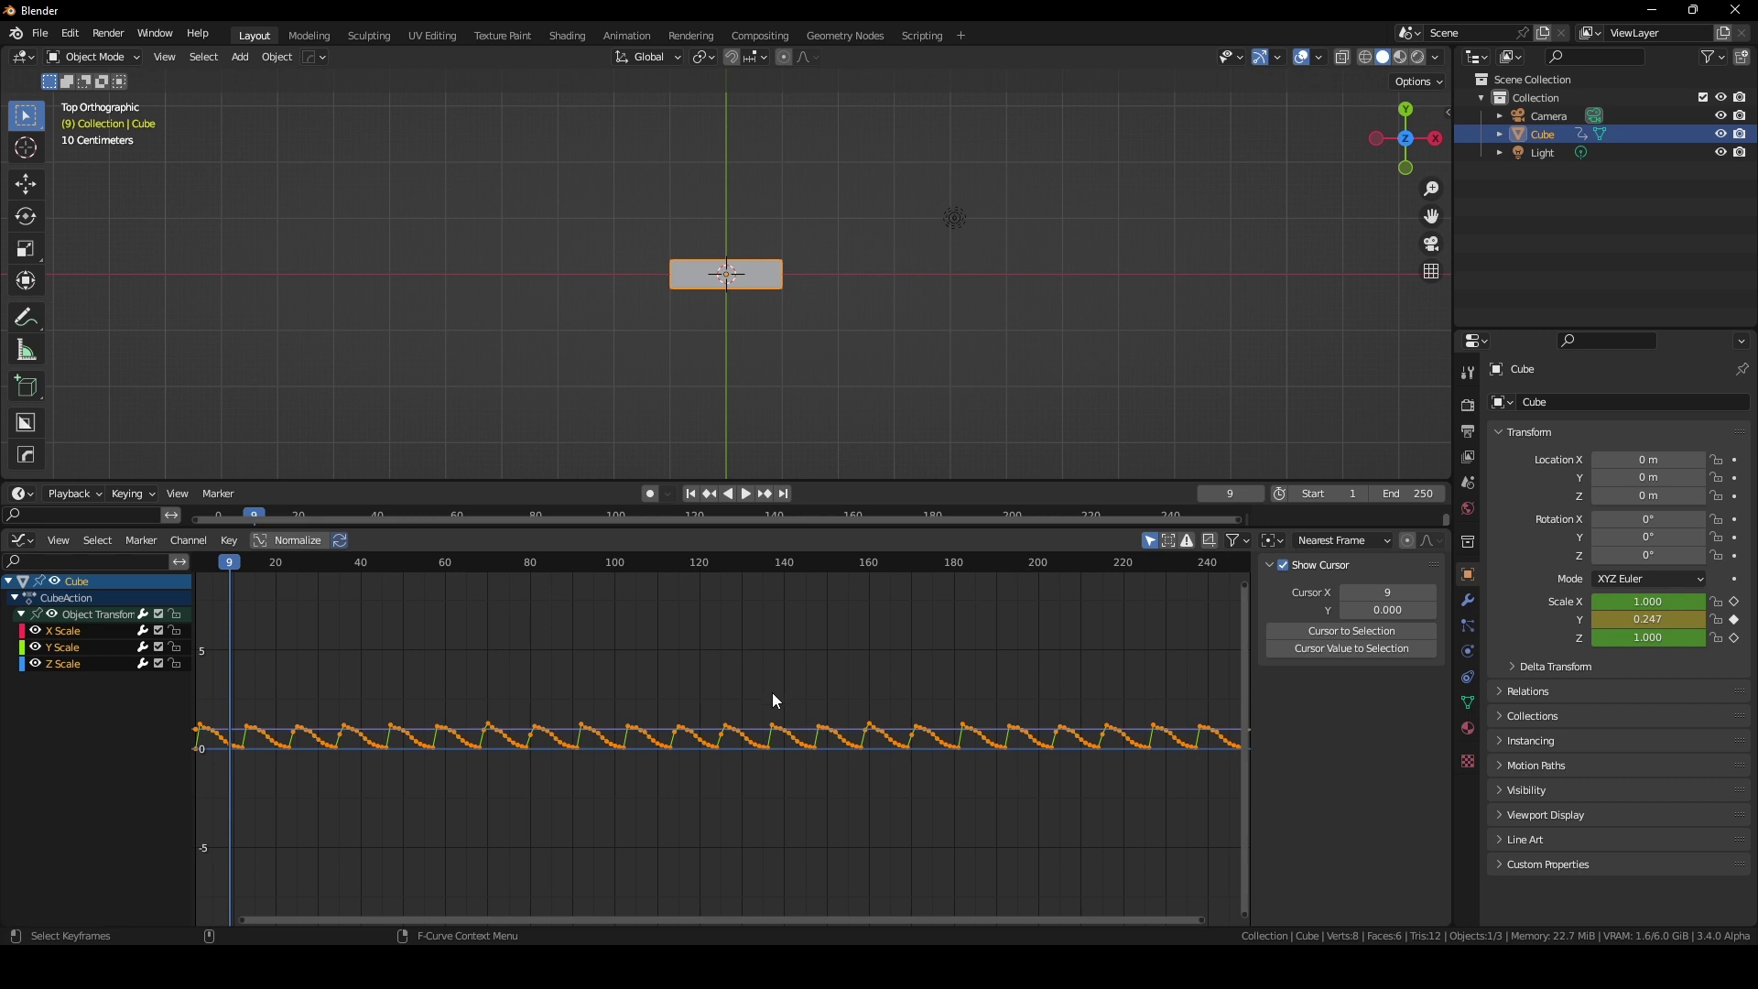
Scale the selected keyframes vertically so the pulses peak around a Y scale of 1.02
{"action": "key", "text": "s"}
{"action": "key", "text": "y"}
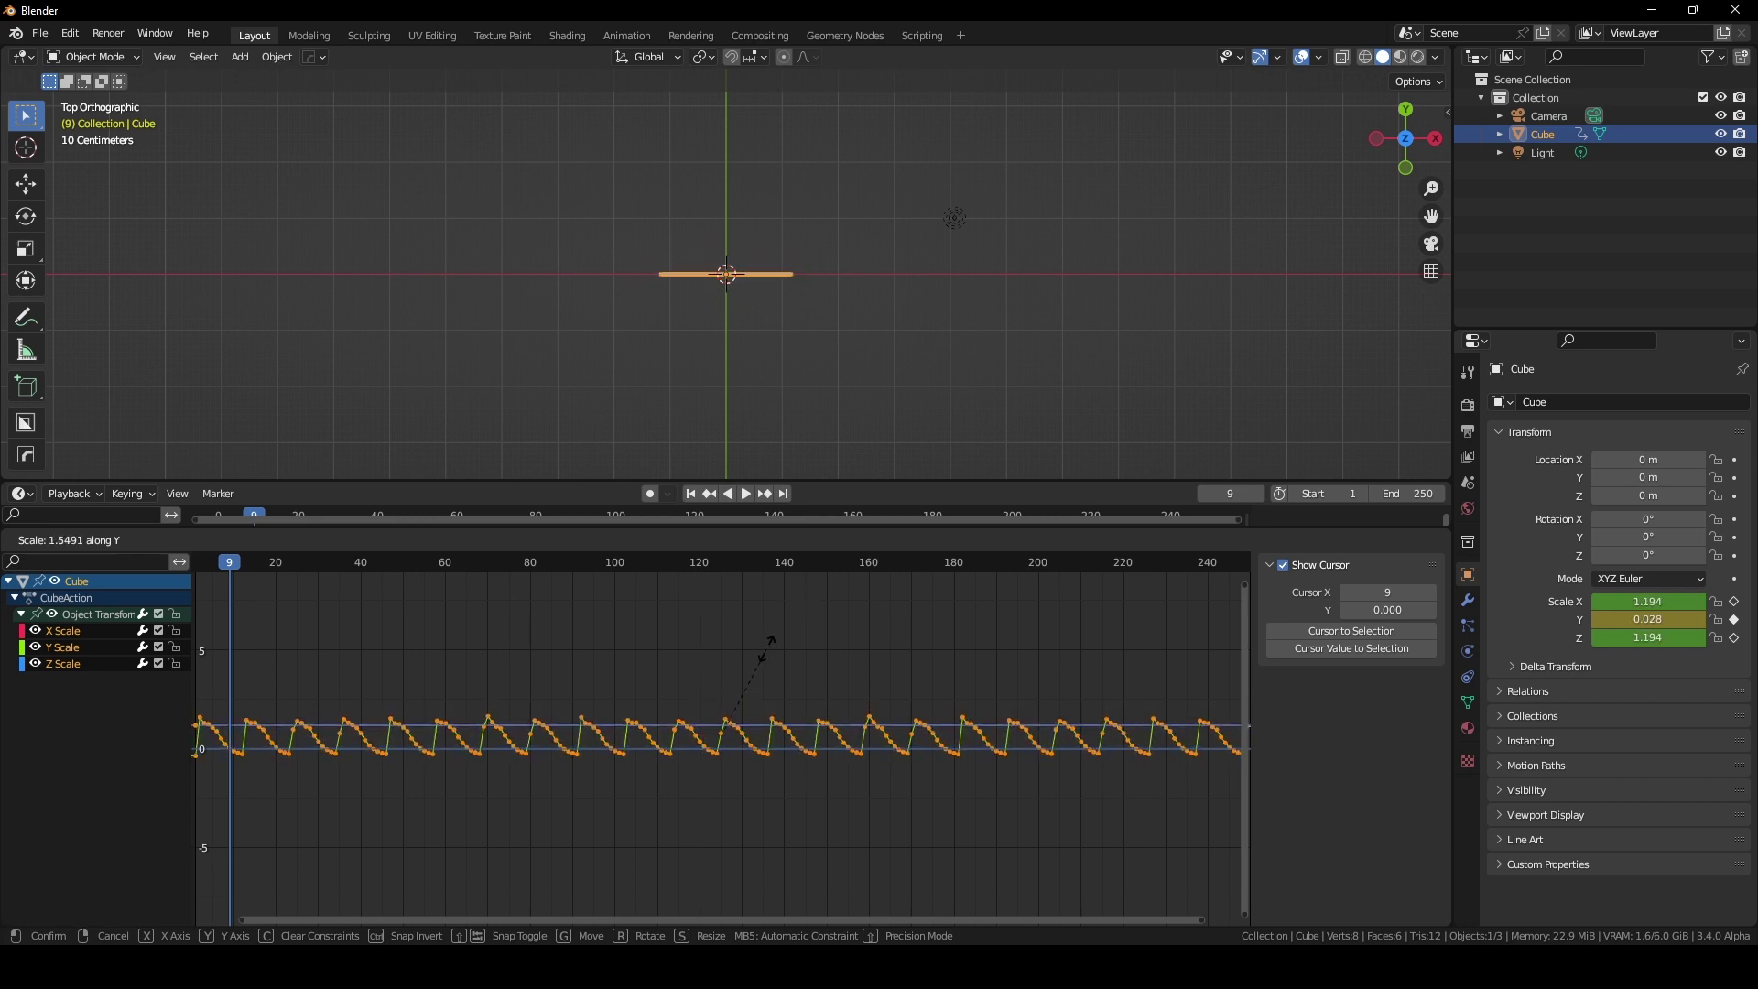
{"action": "left_click", "coordinate": [753, 693]}
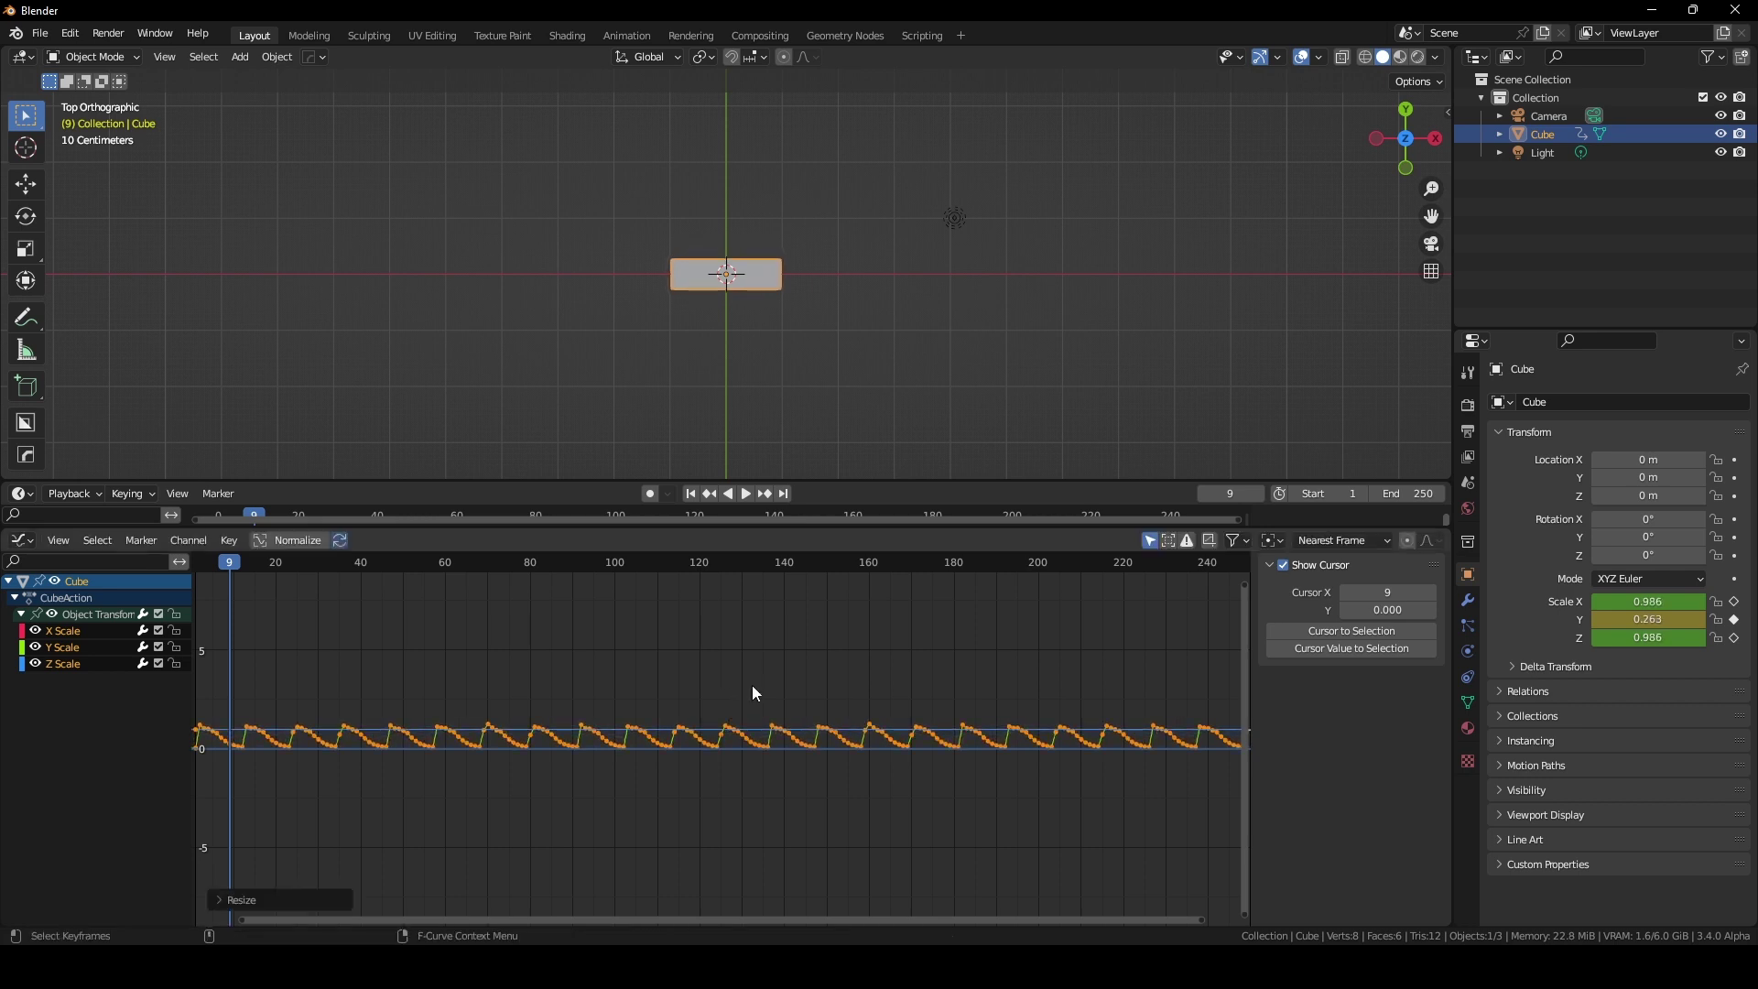
Move to frame 4 and zoom the graph to frame the Y Scale curve between 0 and about 1.2
{"action": "left_click_drag", "start_coordinate": [235, 568], "coordinate": [208, 567]}
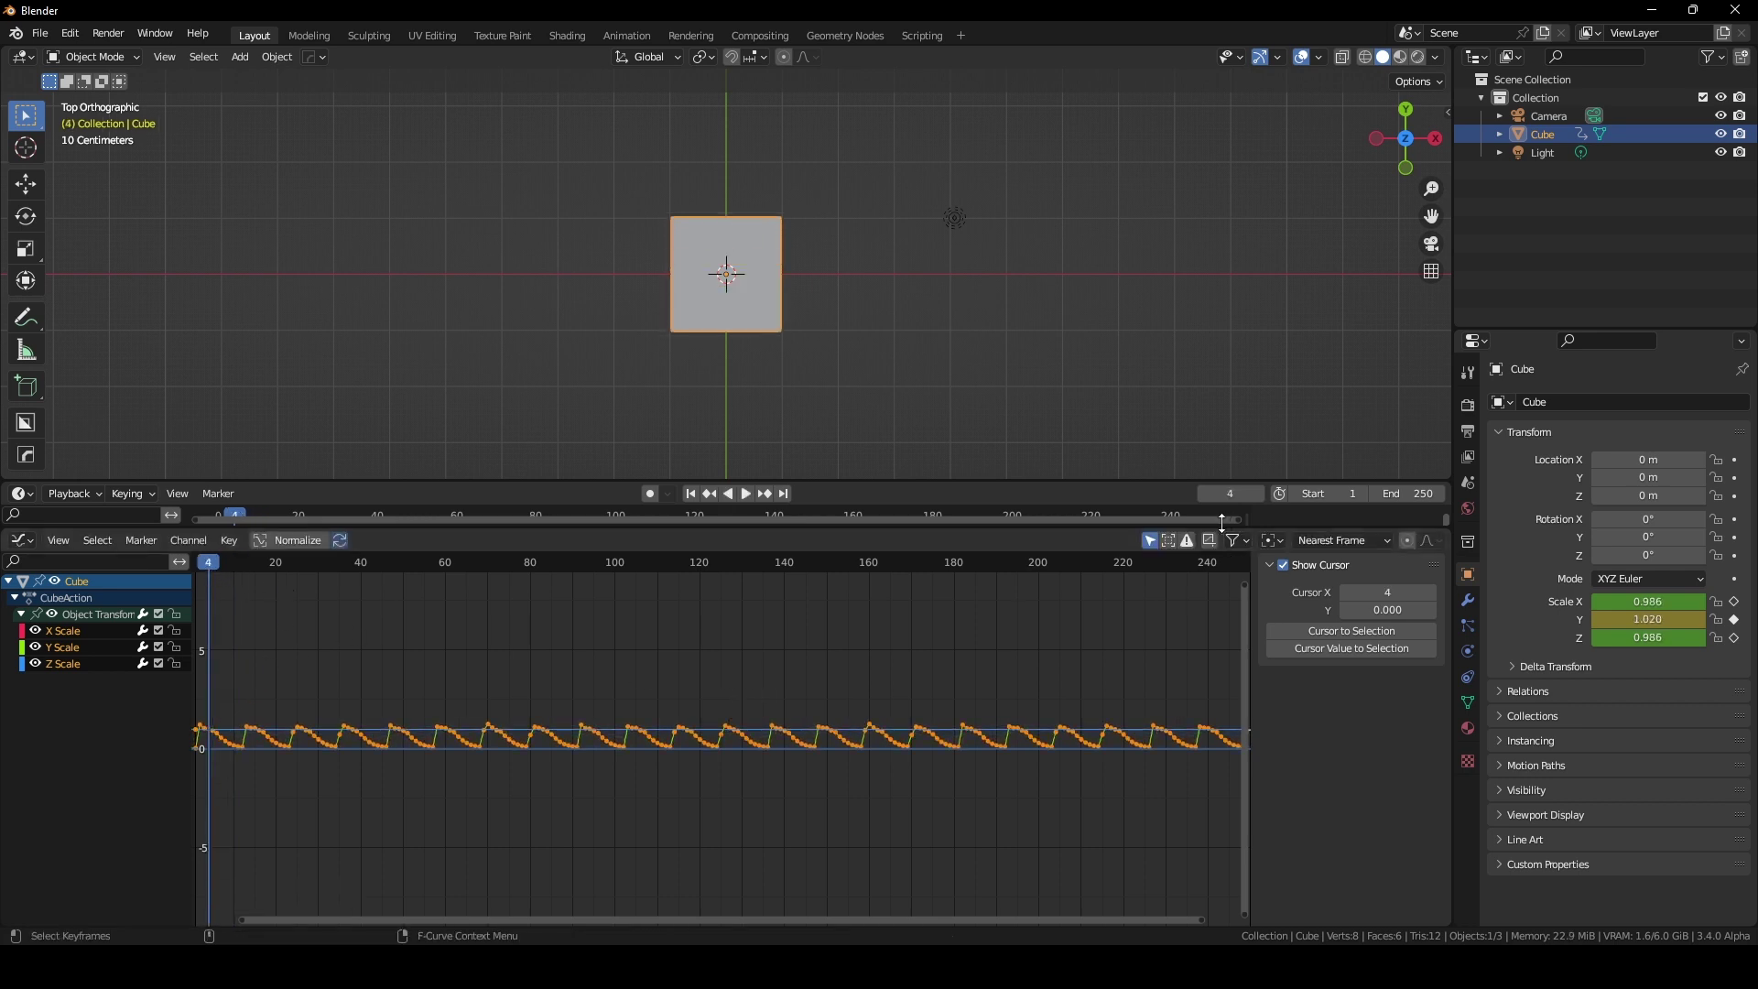
{"action": "left_click_drag", "start_coordinate": [1244, 915], "coordinate": [1218, 696]}
{"action": "left_click_drag", "start_coordinate": [991, 915], "coordinate": [635, 782]}
{"action": "scroll", "coordinate": [749, 802], "scroll_direction": "down", "scroll_amount": 3}
{"action": "scroll", "coordinate": [749, 779], "scroll_direction": "up", "scroll_amount": 5}
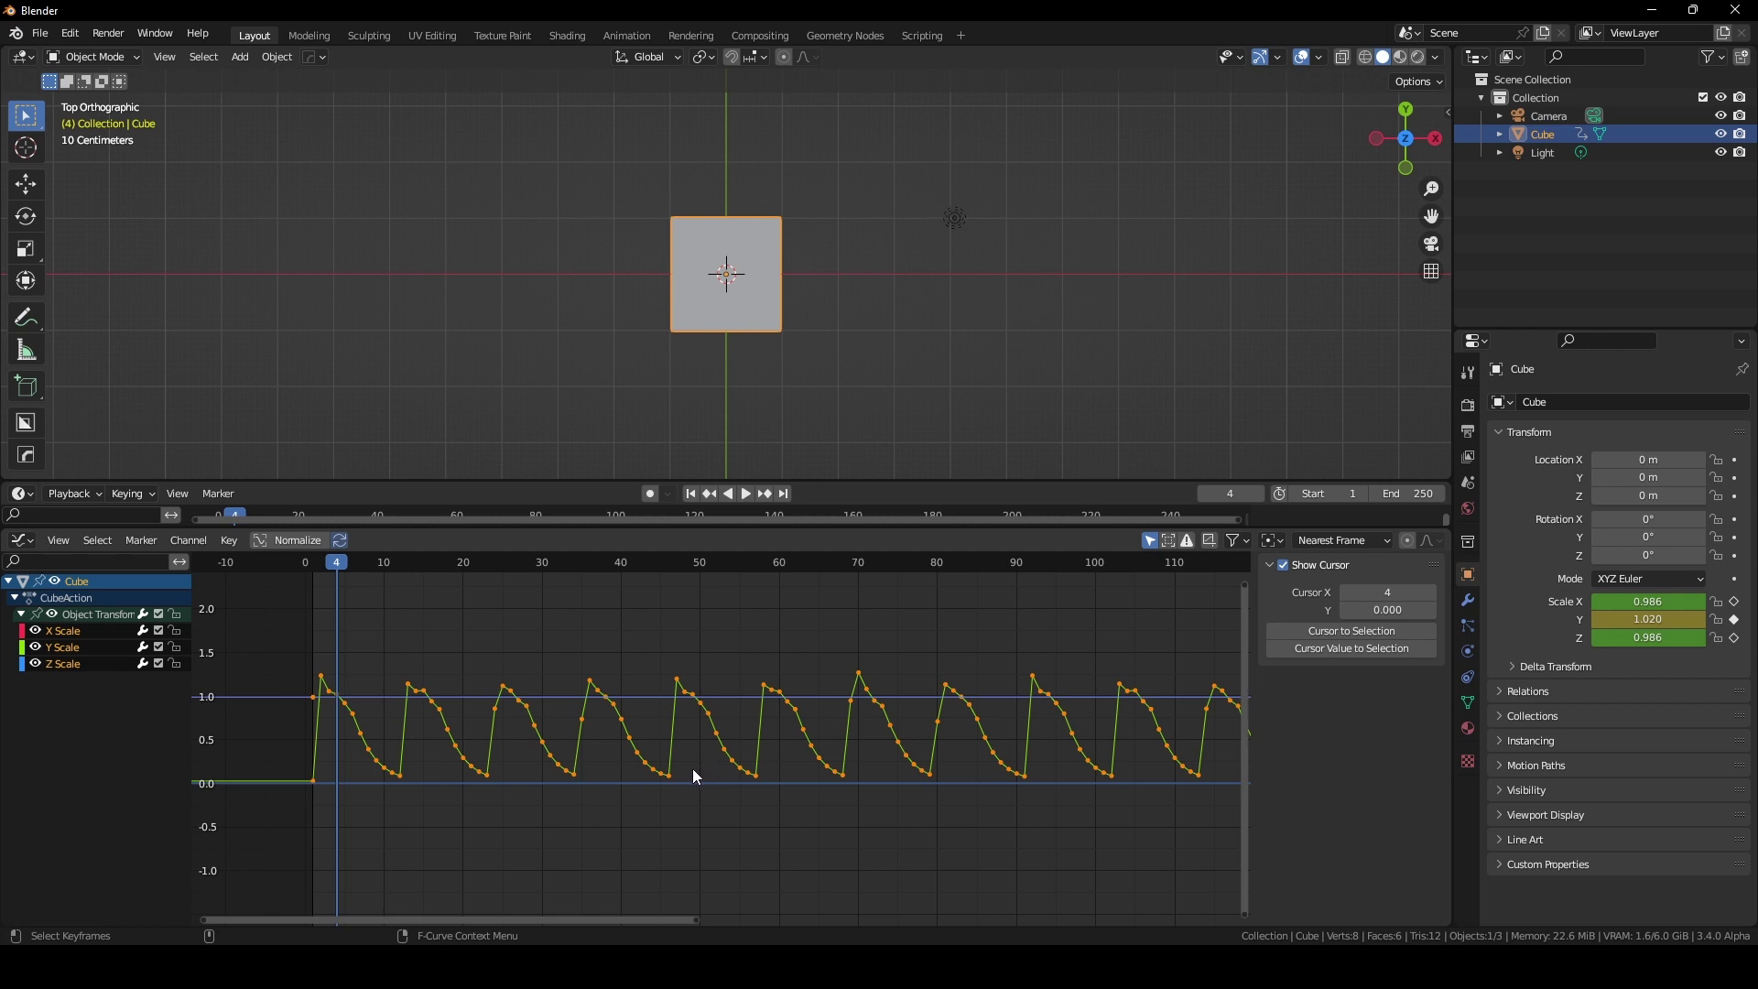
Squash the Y Scale keyframes vertically, lower them, and zoom in on the first bounces
{"action": "key", "text": "s"}
{"action": "key", "text": "y"}
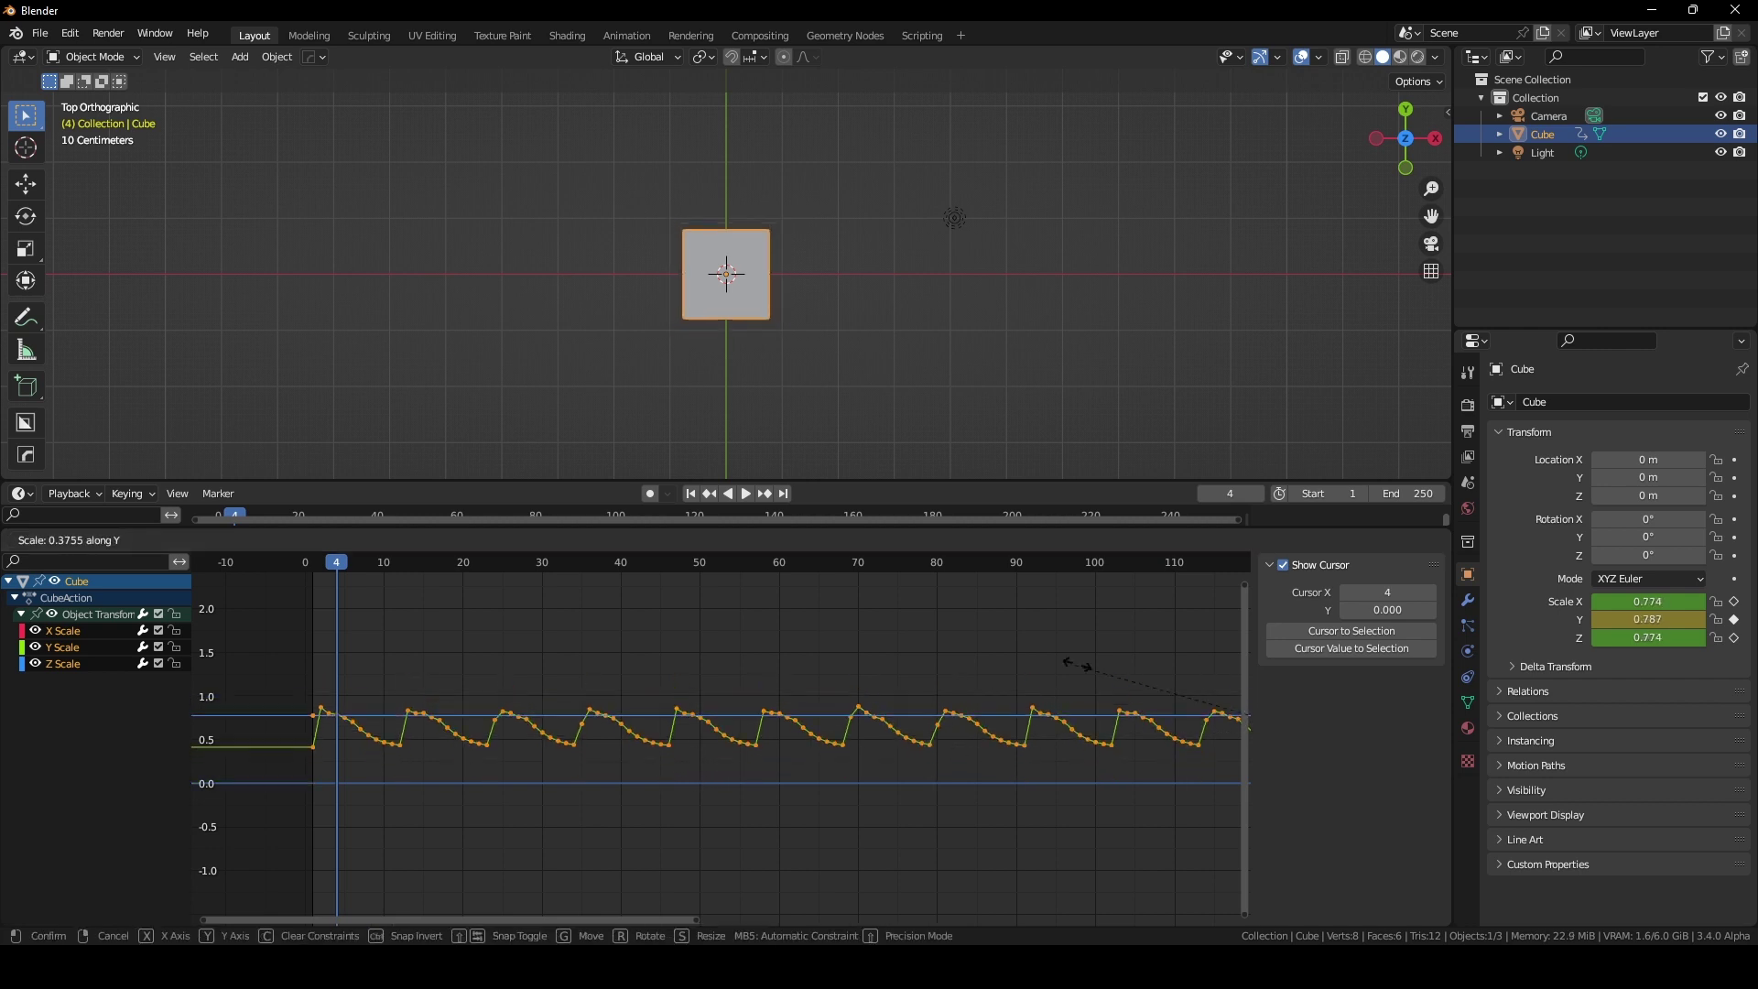
{"action": "left_click", "coordinate": [761, 728]}
{"action": "key", "text": "g"}
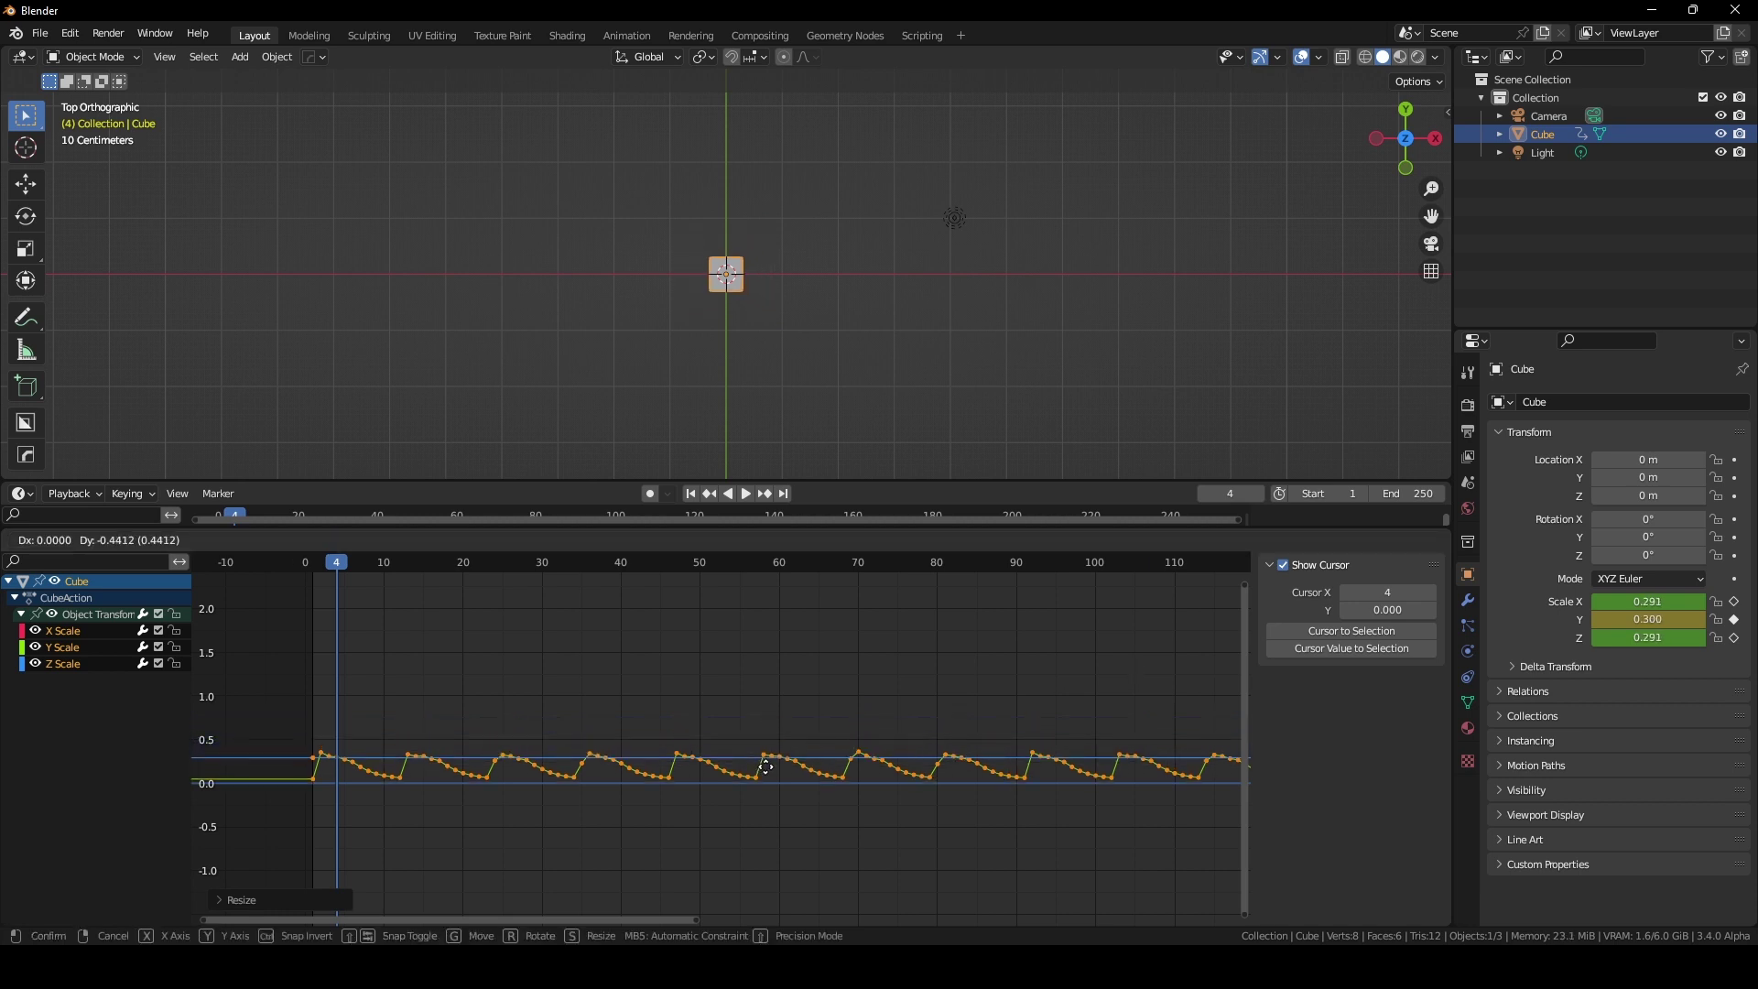
{"action": "left_click", "coordinate": [765, 767]}
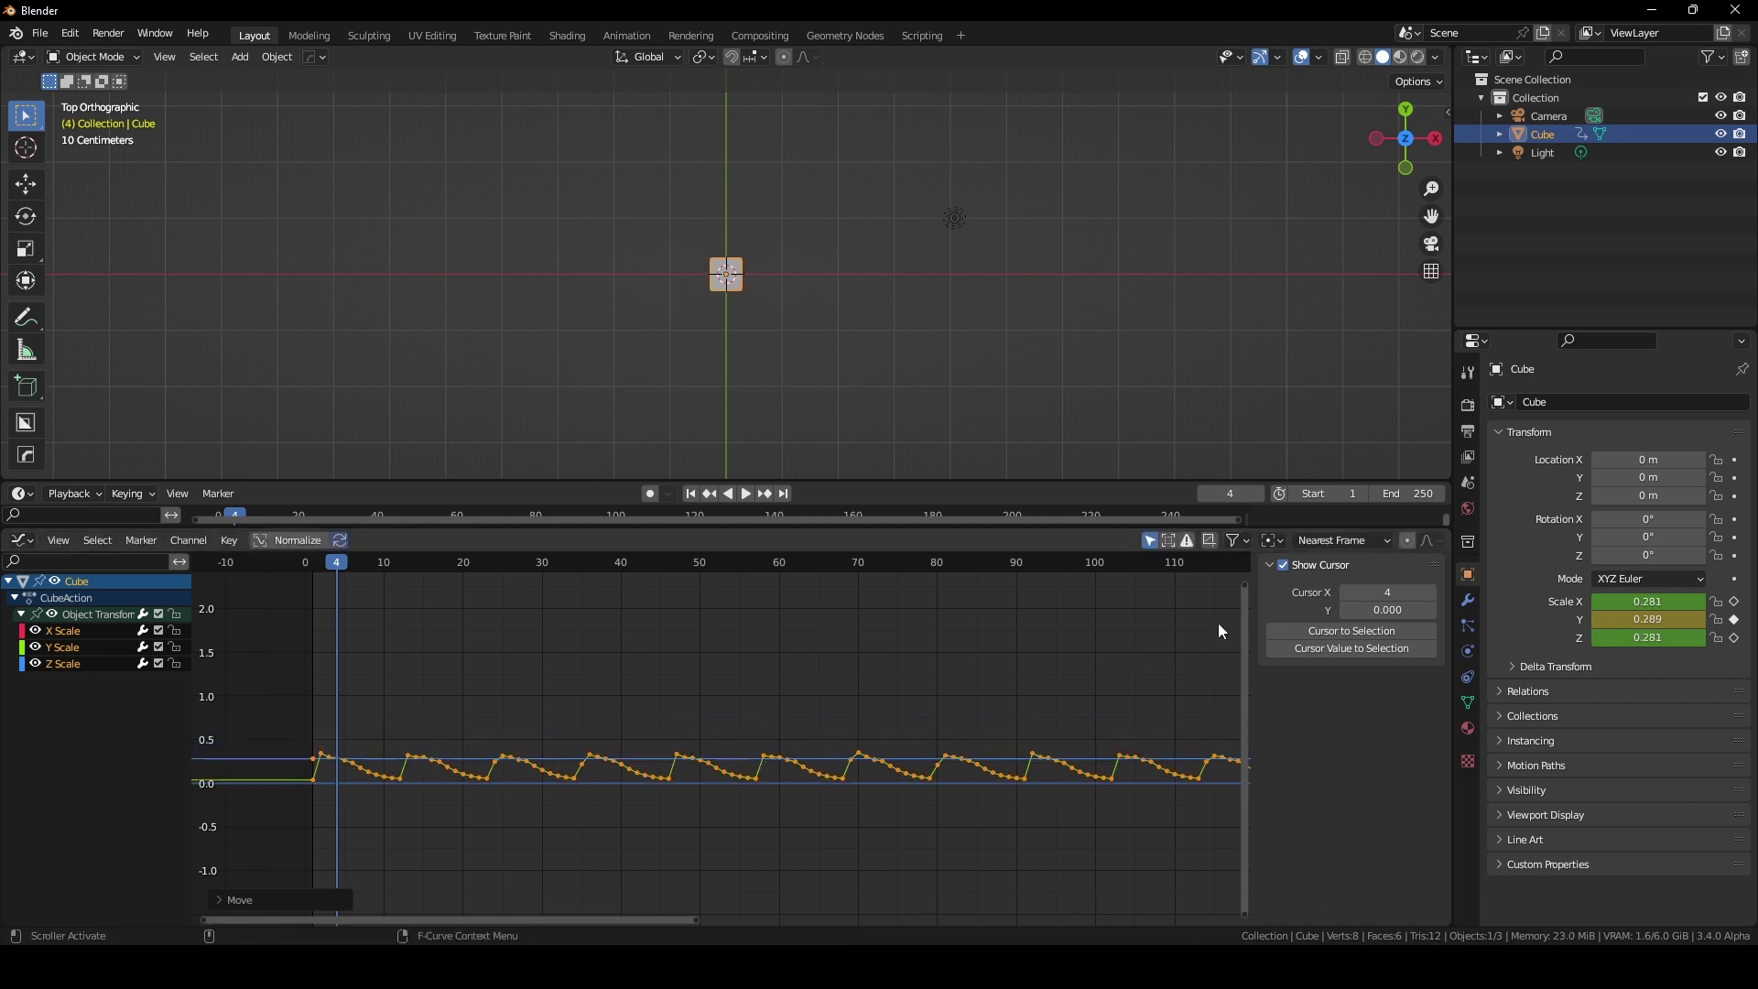
{"action": "left_click_drag", "start_coordinate": [1245, 584], "coordinate": [1238, 647]}
{"action": "middle_click_drag", "start_coordinate": [1242, 655], "coordinate": [675, 777], "text": "ctrl"}
Flatten the curve further and lower it so its troughs sit near zero
{"action": "key", "text": "s"}
{"action": "key", "text": "y"}
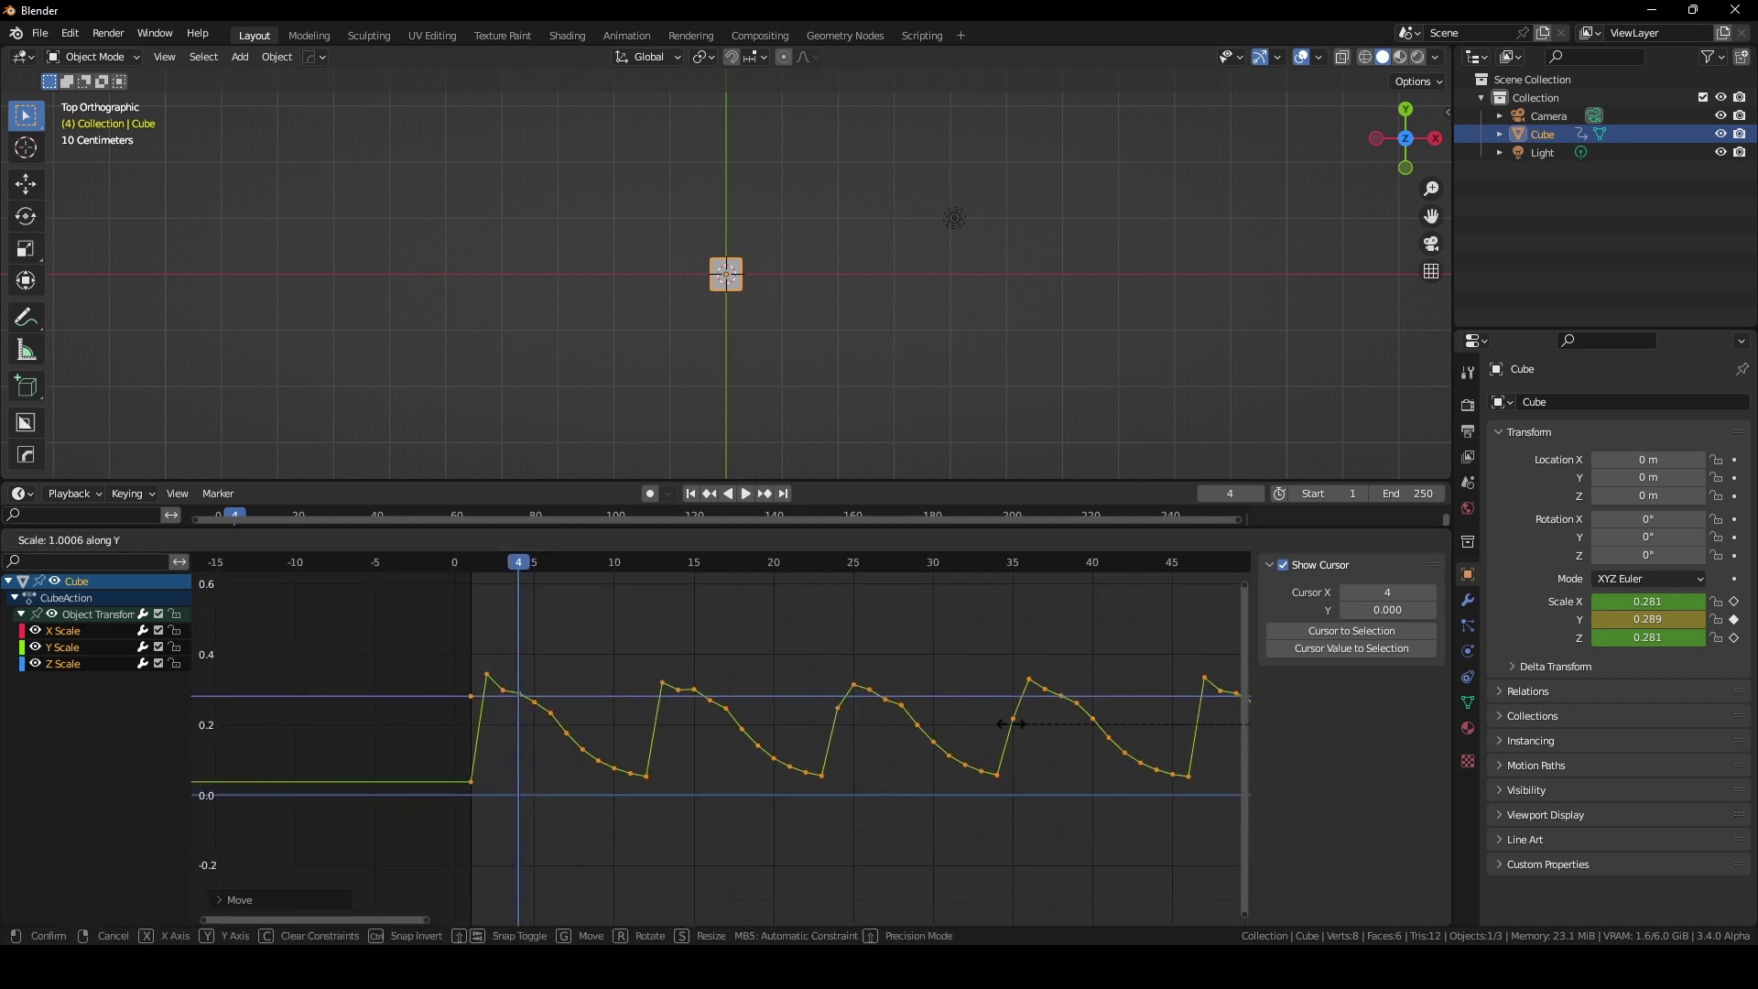
{"action": "left_click", "coordinate": [482, 633]}
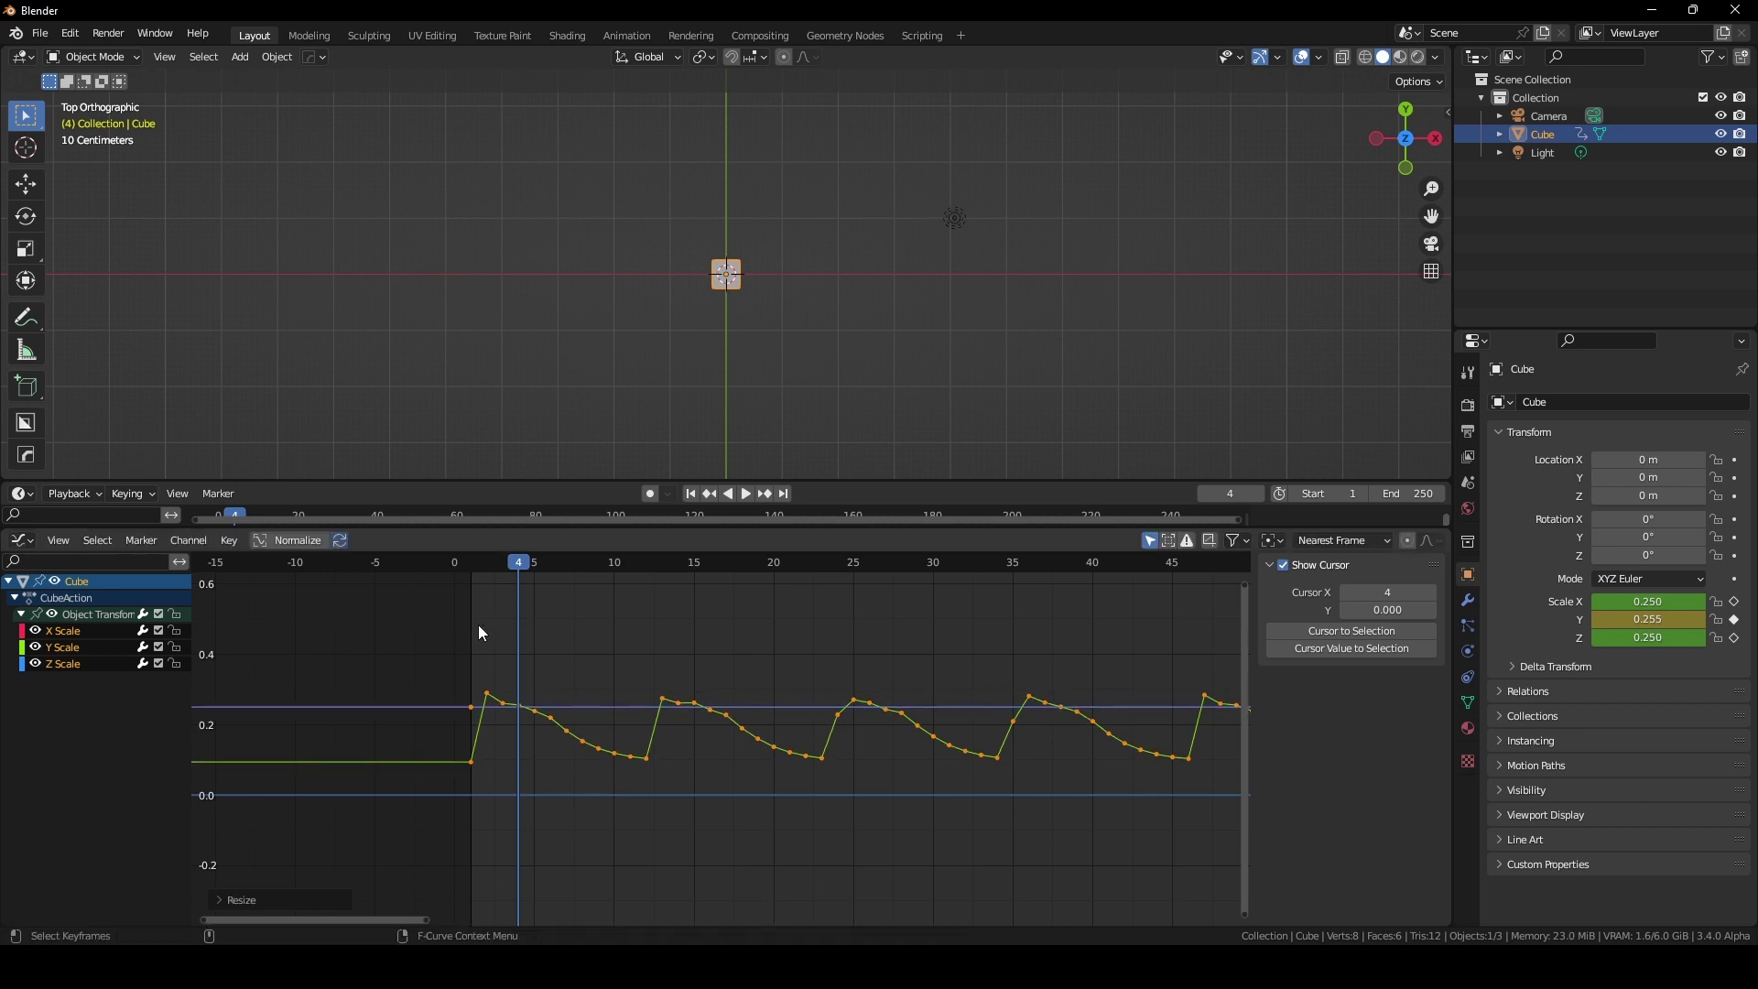
{"action": "key", "text": "g"}
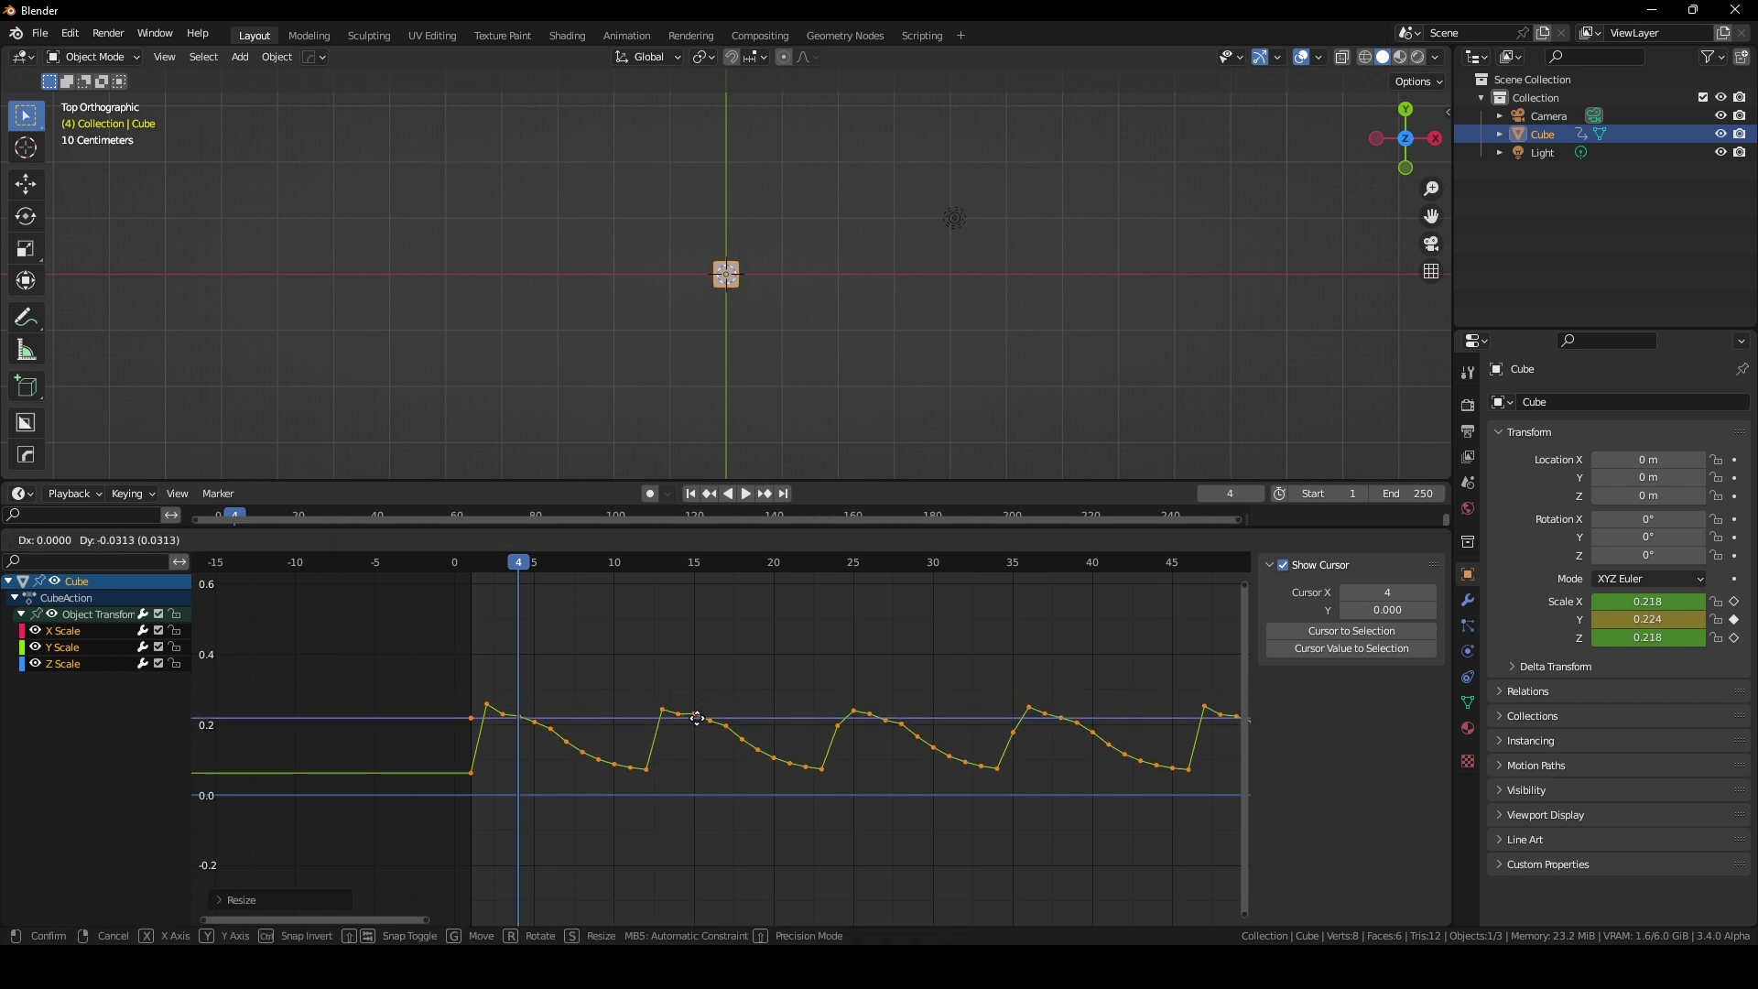
{"action": "left_click_drag", "start_coordinate": [696, 718], "coordinate": [695, 736]}
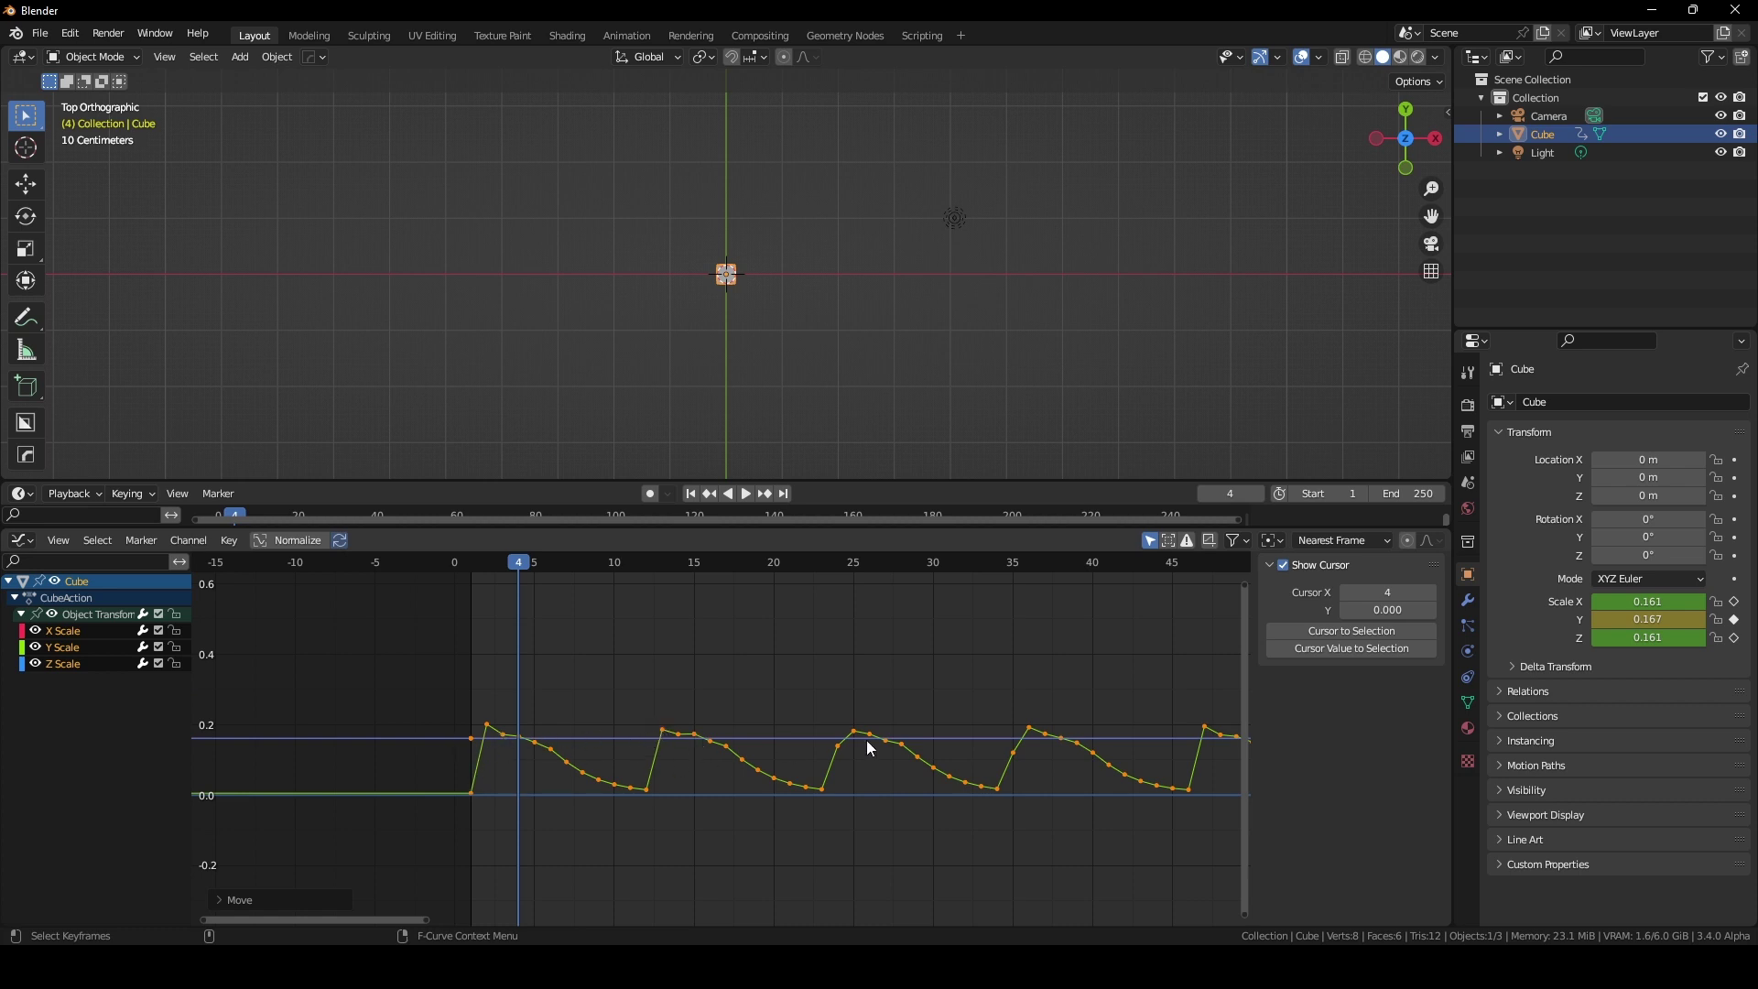
Make the bounces slightly taller twice, raising the curve after each rescale
{"action": "key", "text": "s"}
{"action": "key", "text": "y"}
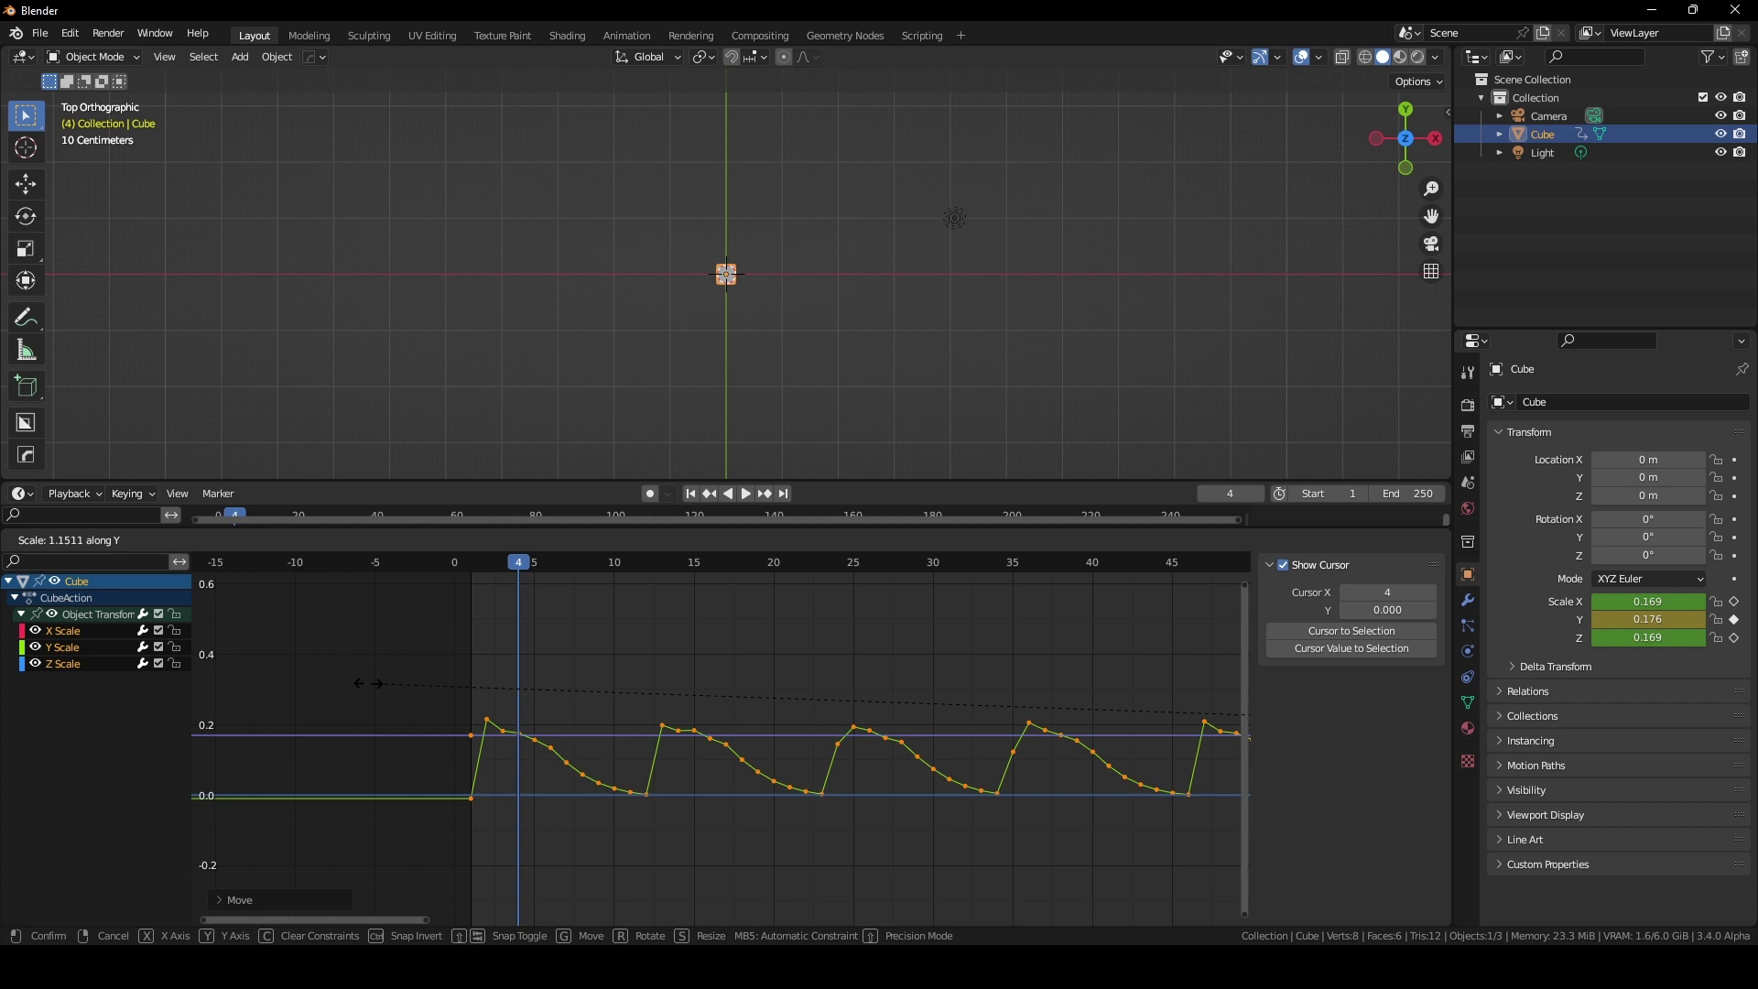
{"action": "left_click", "coordinate": [1156, 674]}
{"action": "key", "text": "g"}
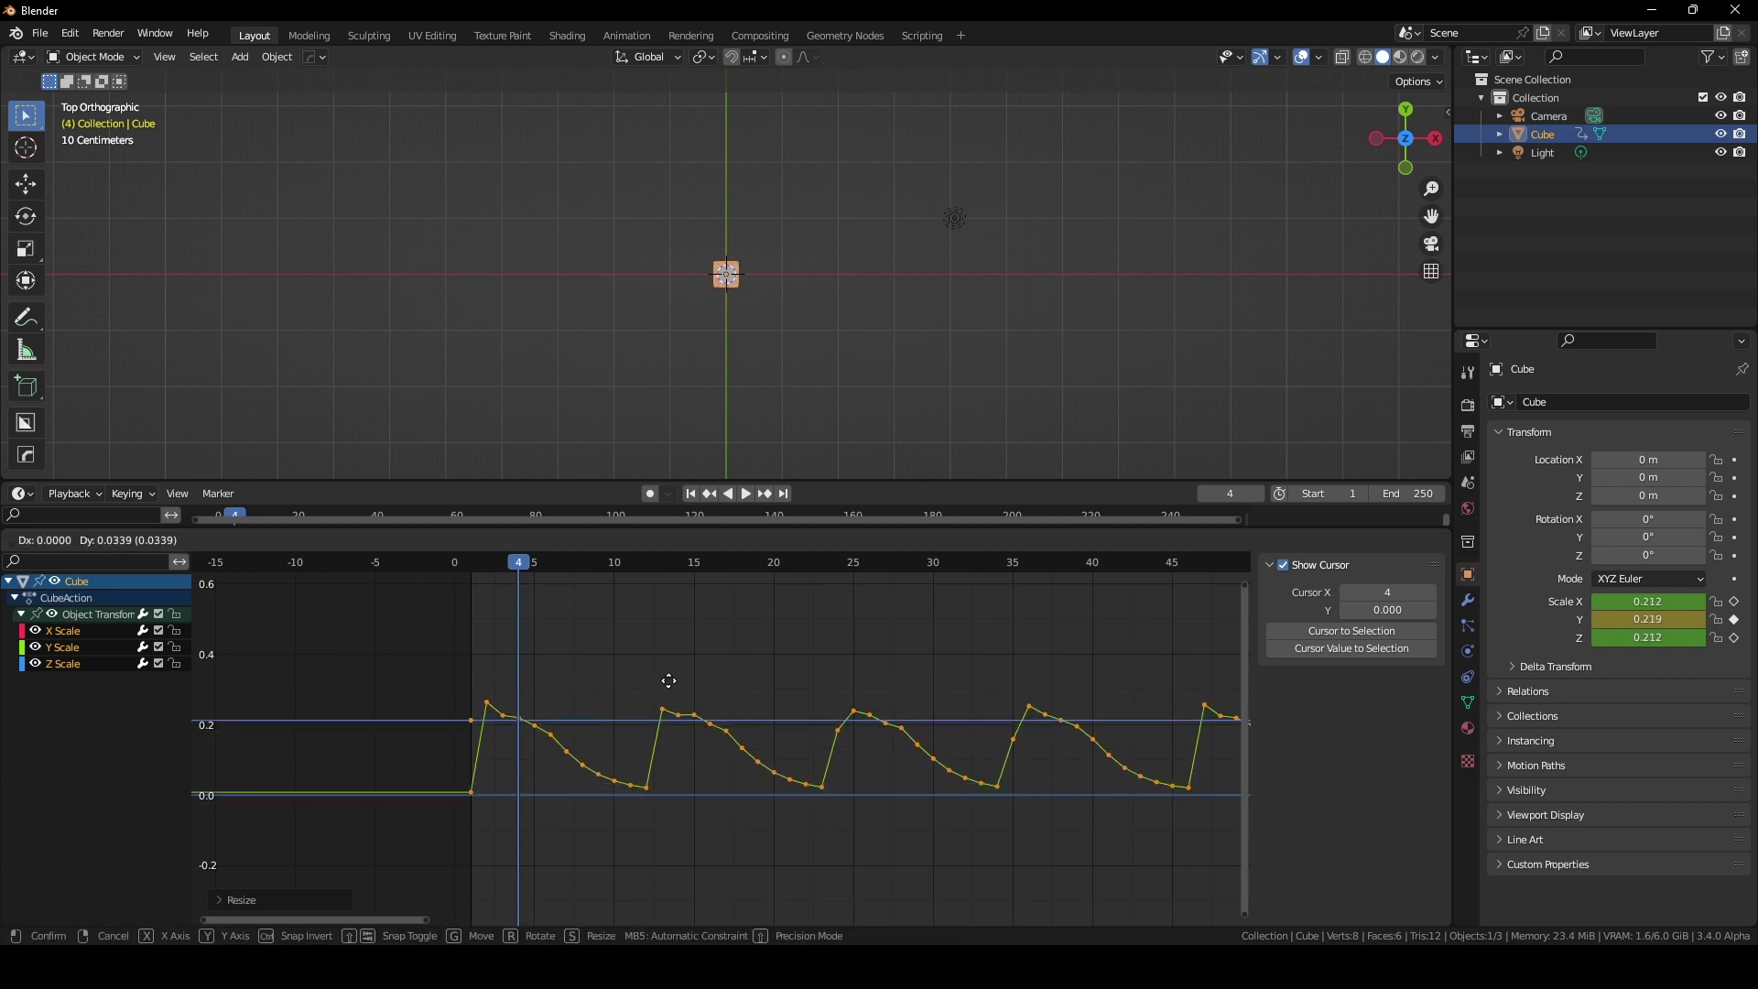
{"action": "left_click", "coordinate": [668, 682]}
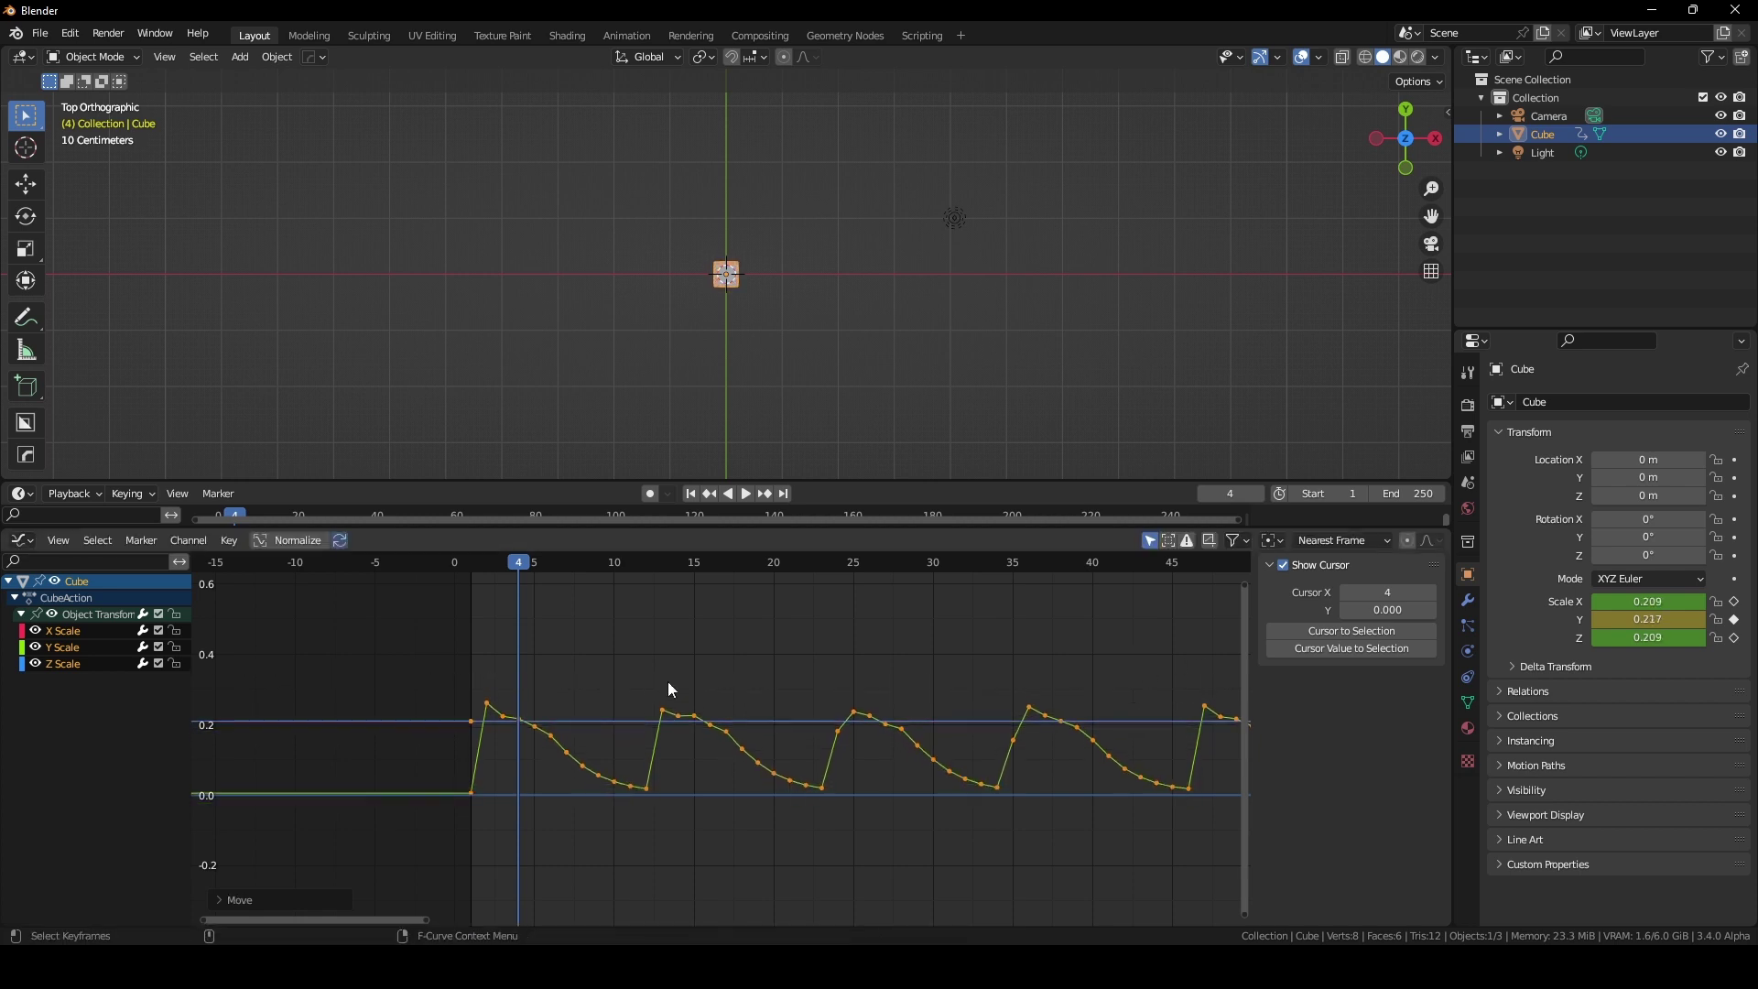
{"action": "key", "text": "s"}
{"action": "key", "text": "y"}
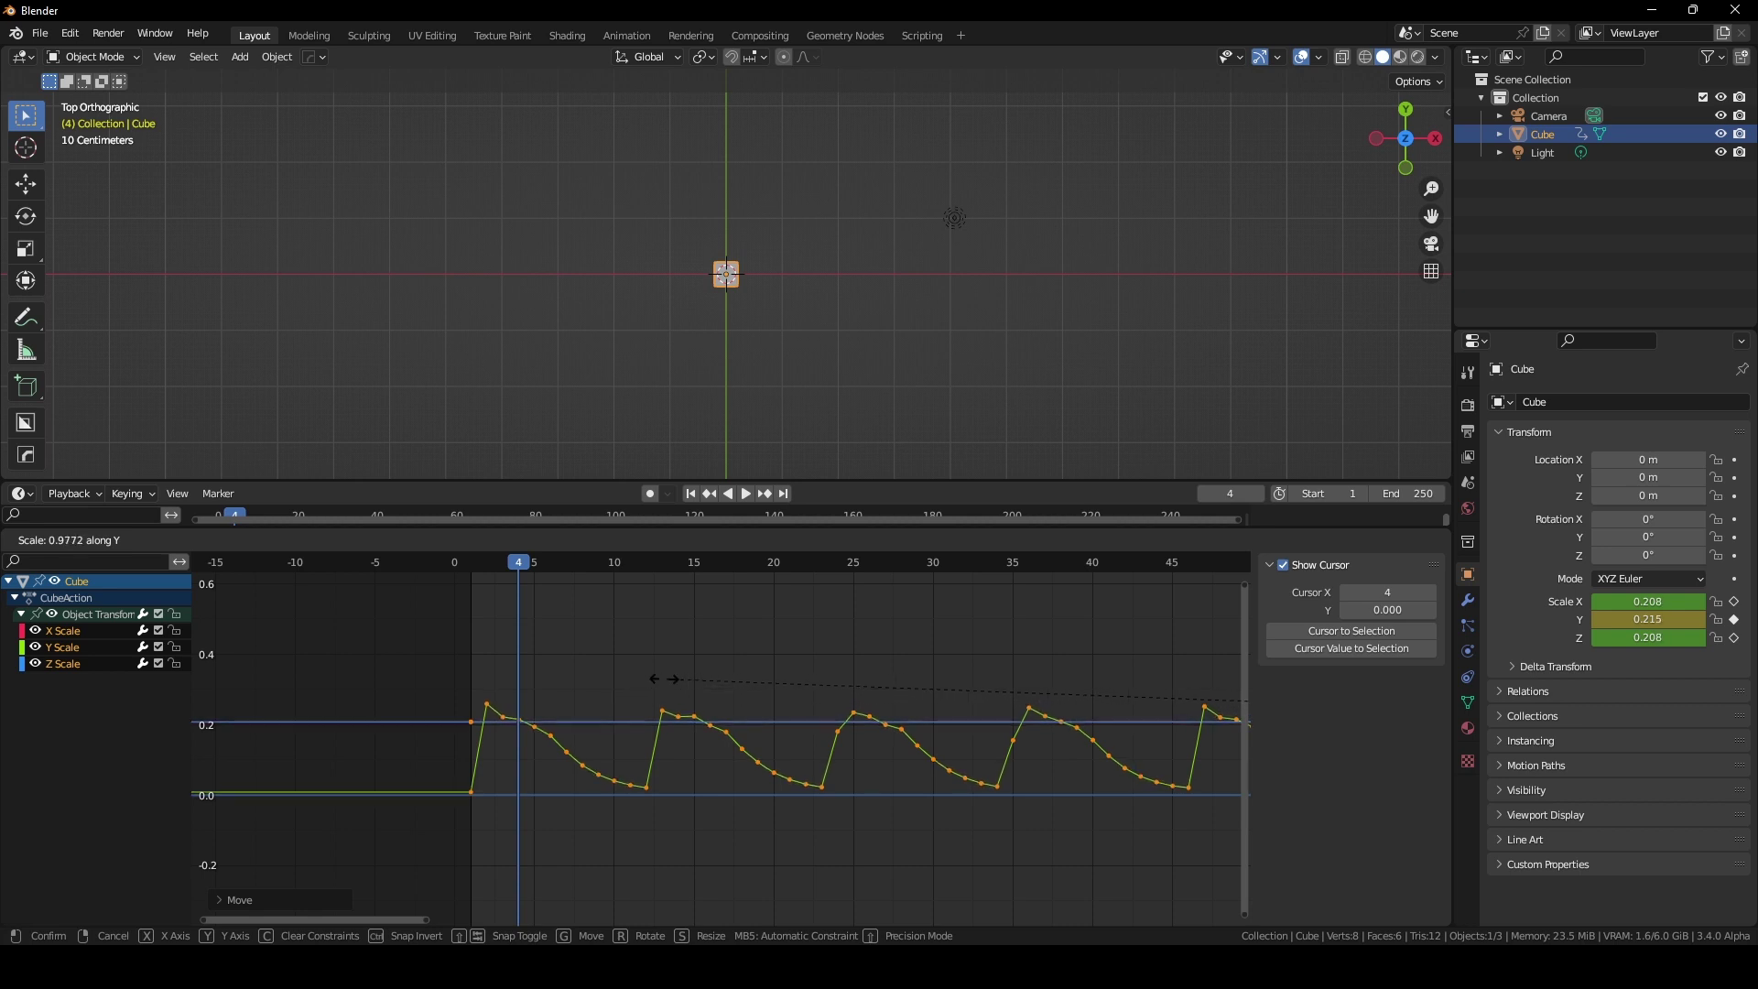
{"action": "left_click", "coordinate": [430, 689]}
{"action": "key", "text": "g"}
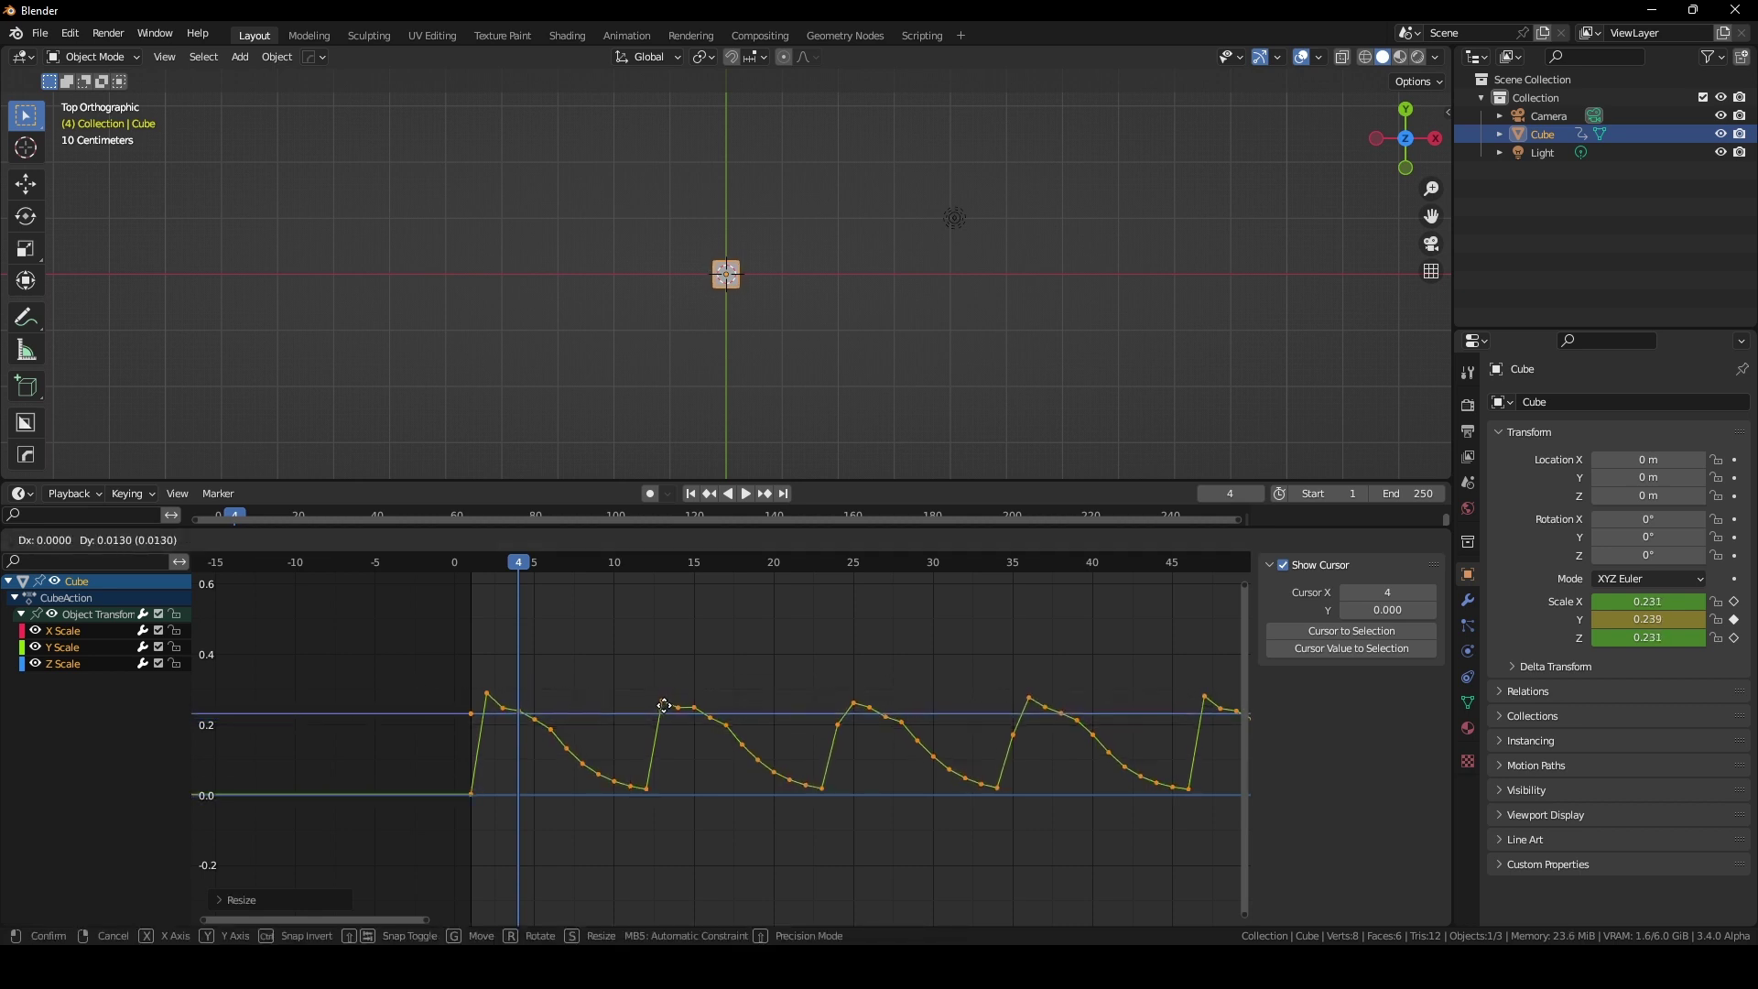
{"action": "left_click", "coordinate": [667, 706]}
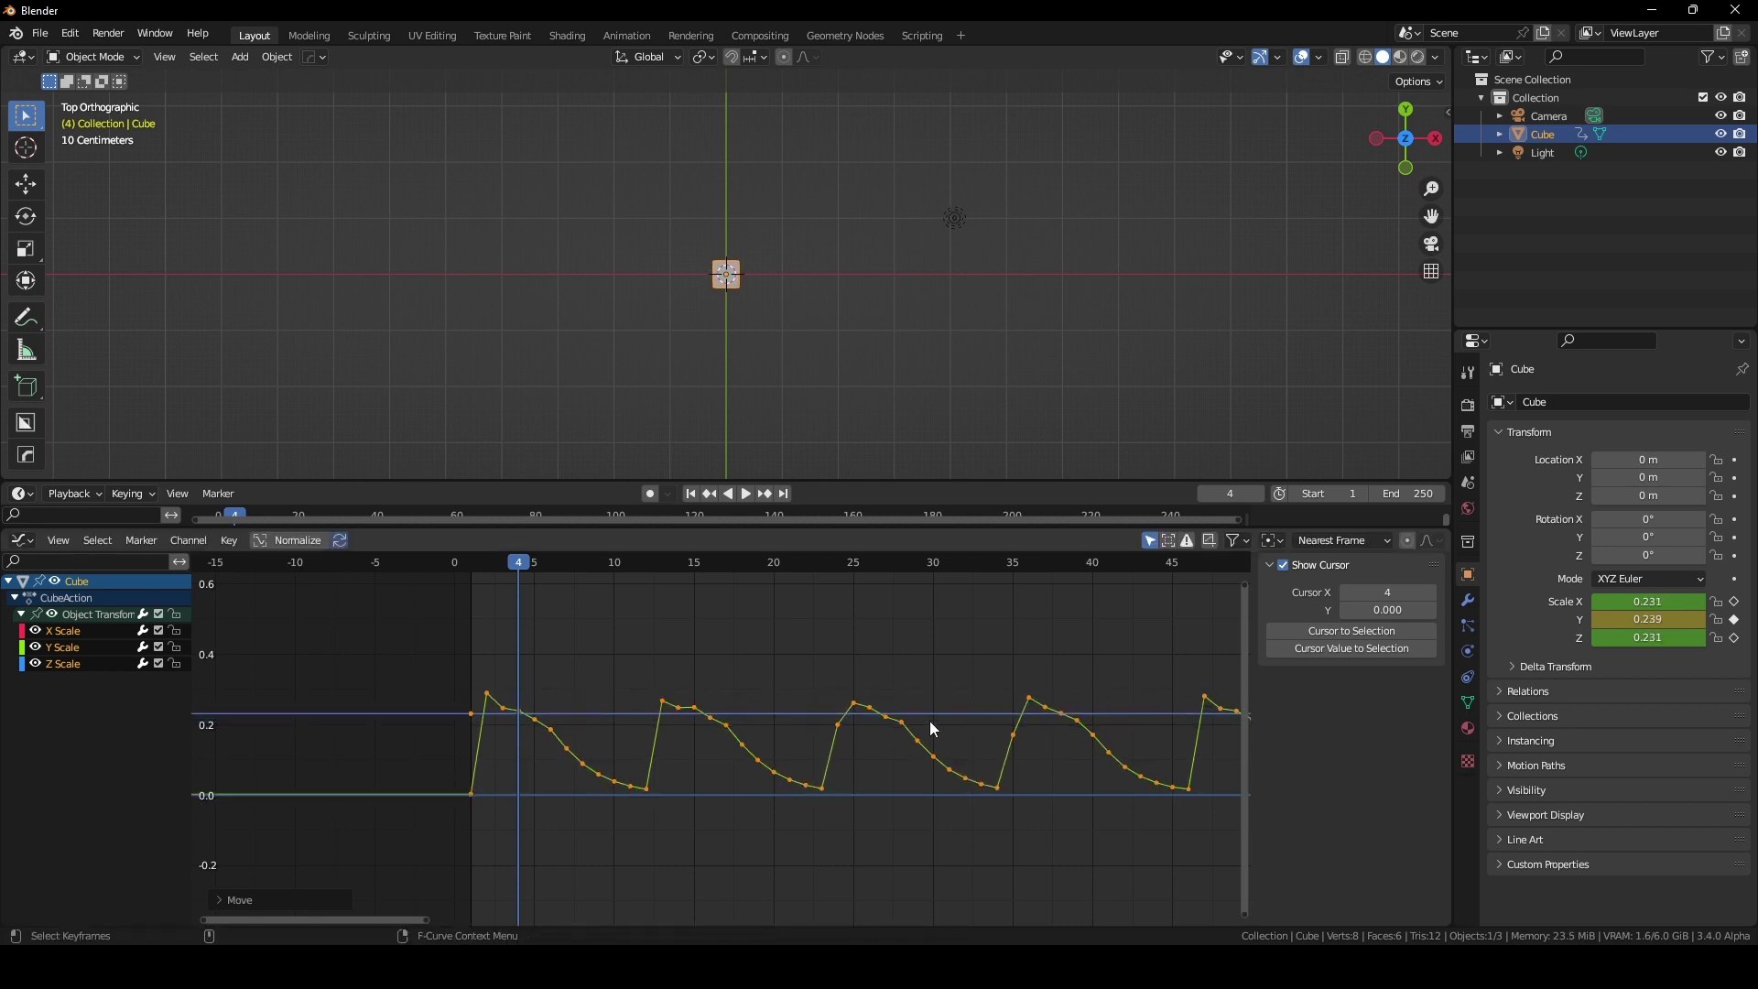
Preview the bounce, then flatten the curve slightly and raise it again
{"action": "key", "text": "space"}
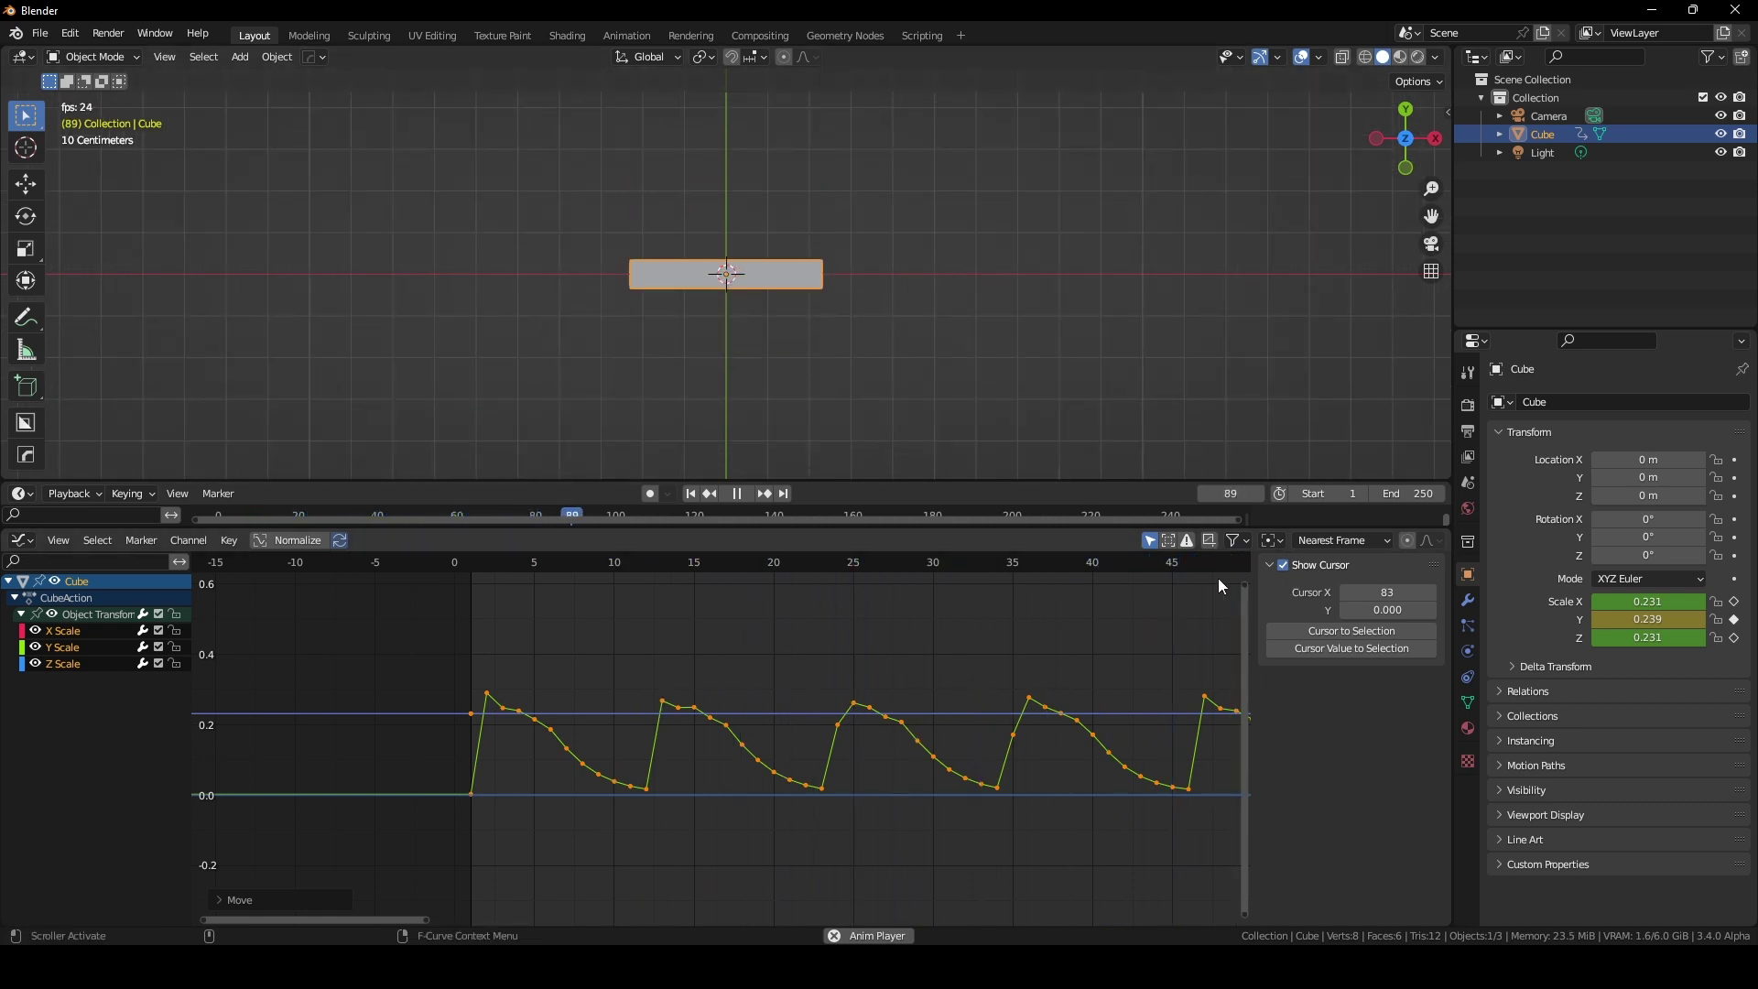
{"action": "key", "text": "space"}
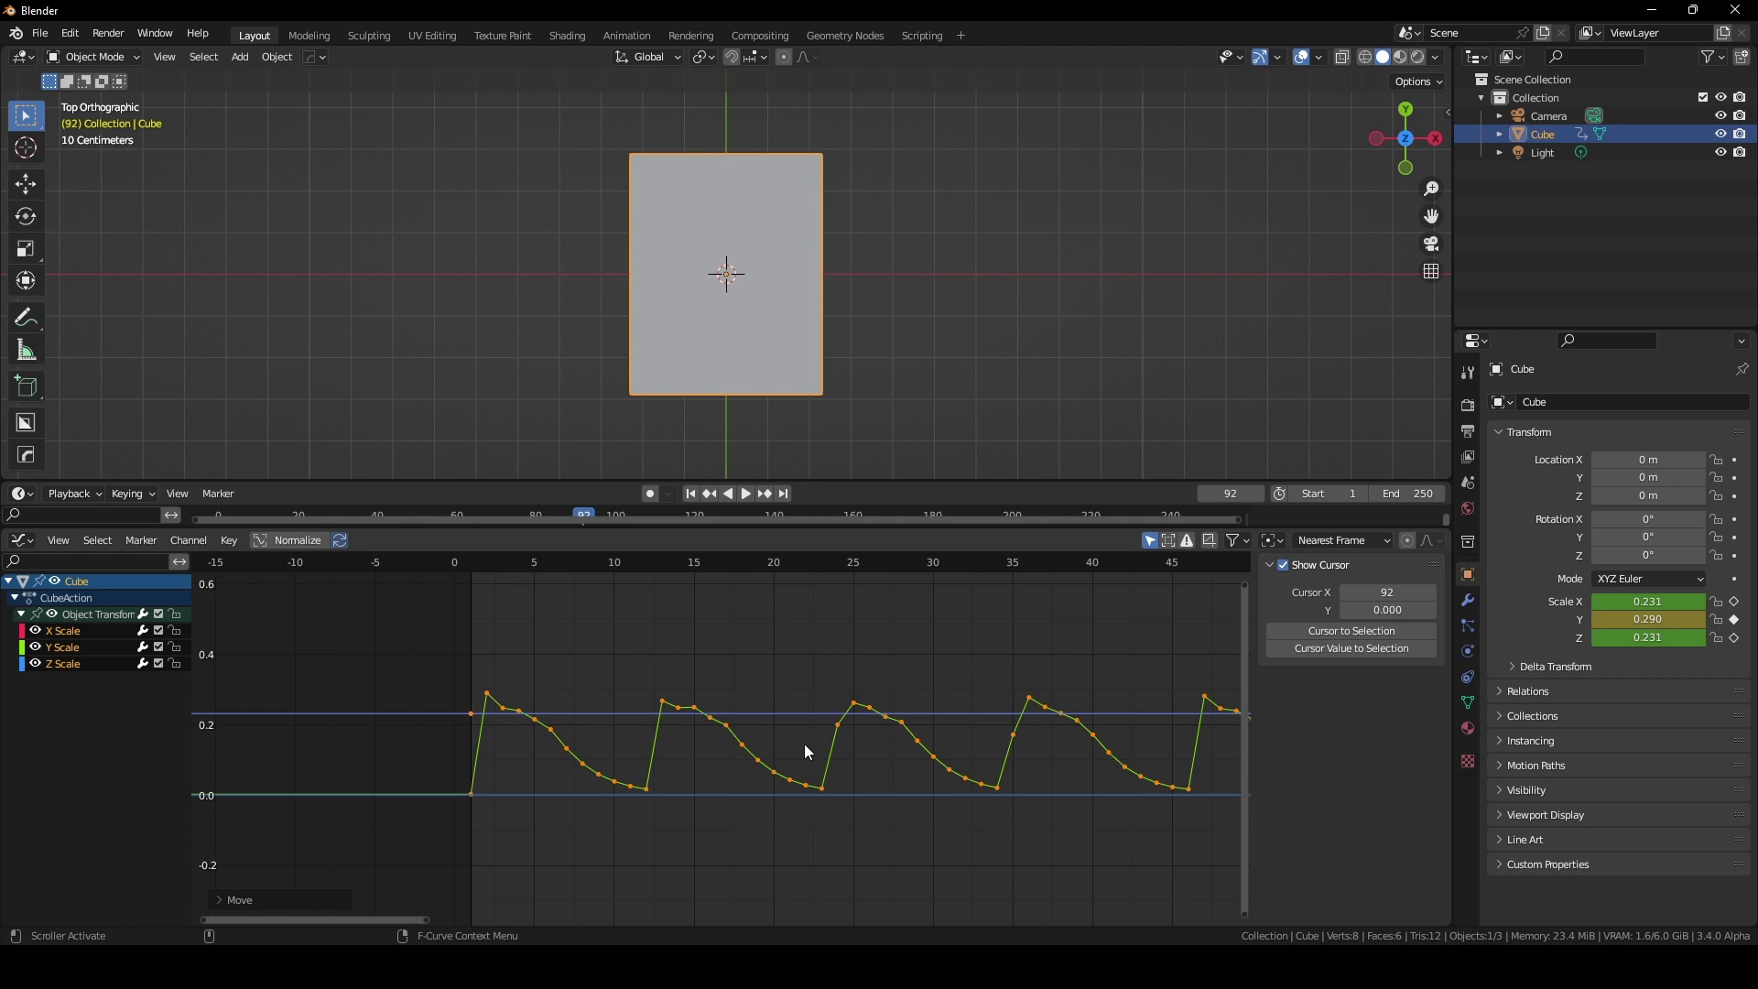
{"action": "key", "text": "s"}
{"action": "key", "text": "y"}
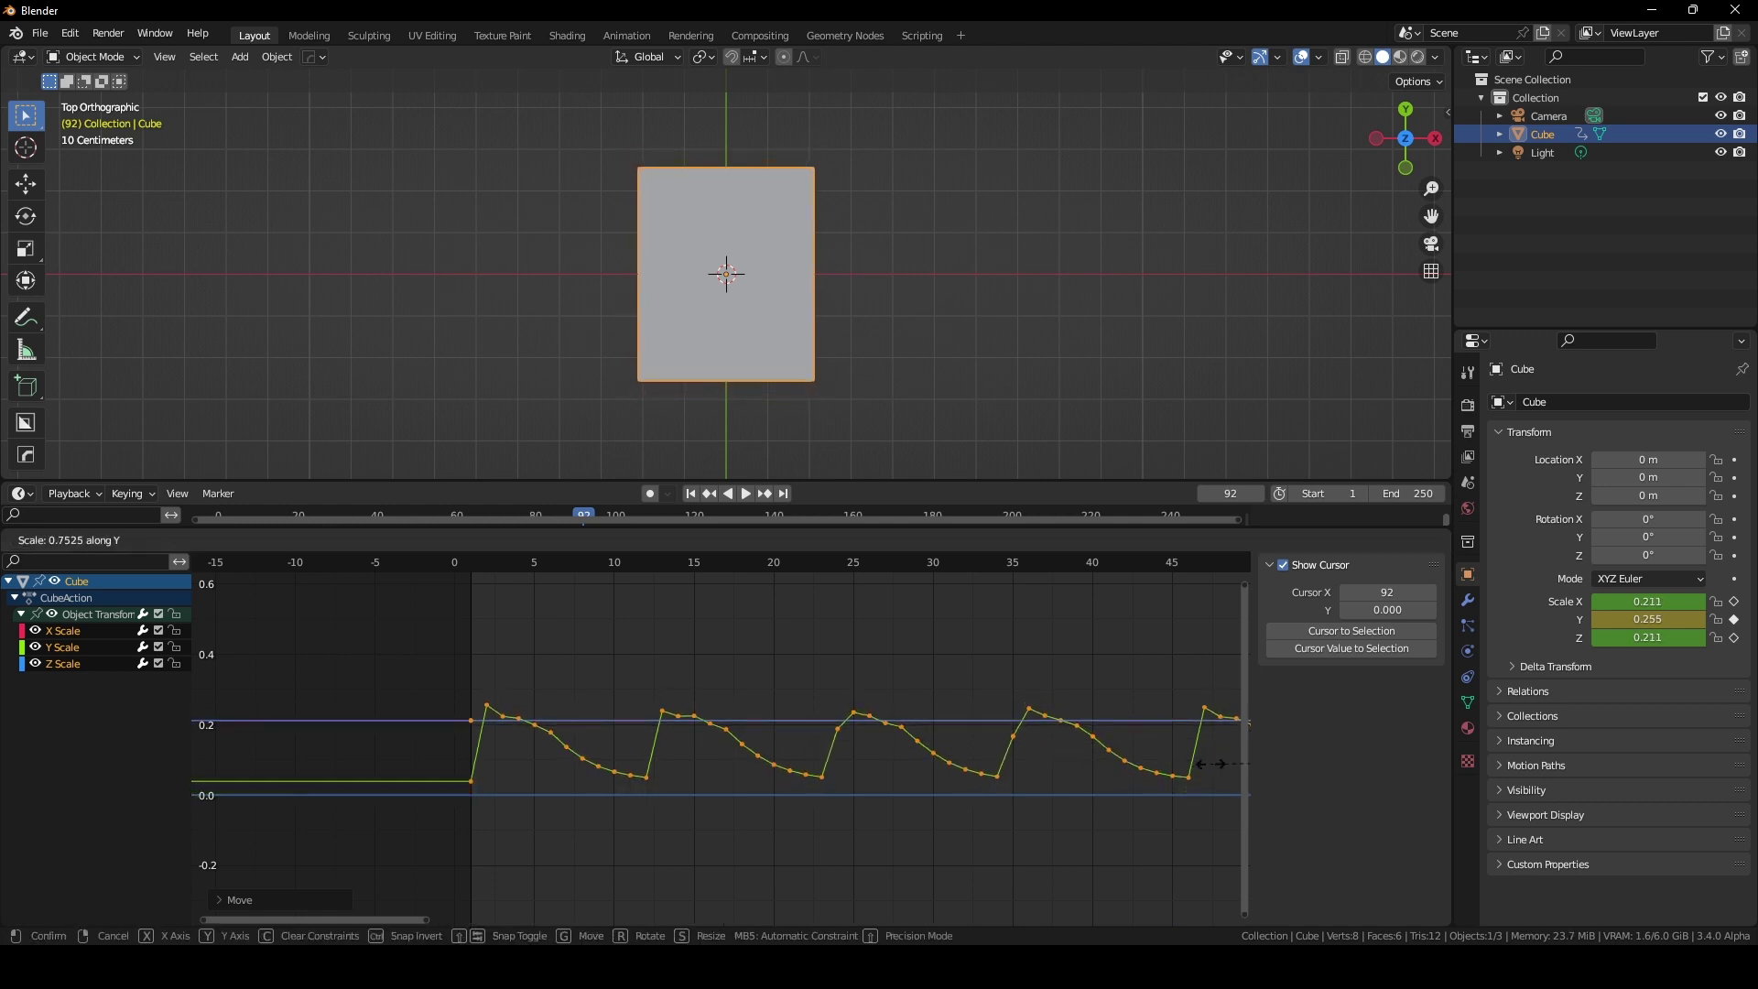
{"action": "left_click", "coordinate": [1211, 764]}
{"action": "key", "text": "g"}
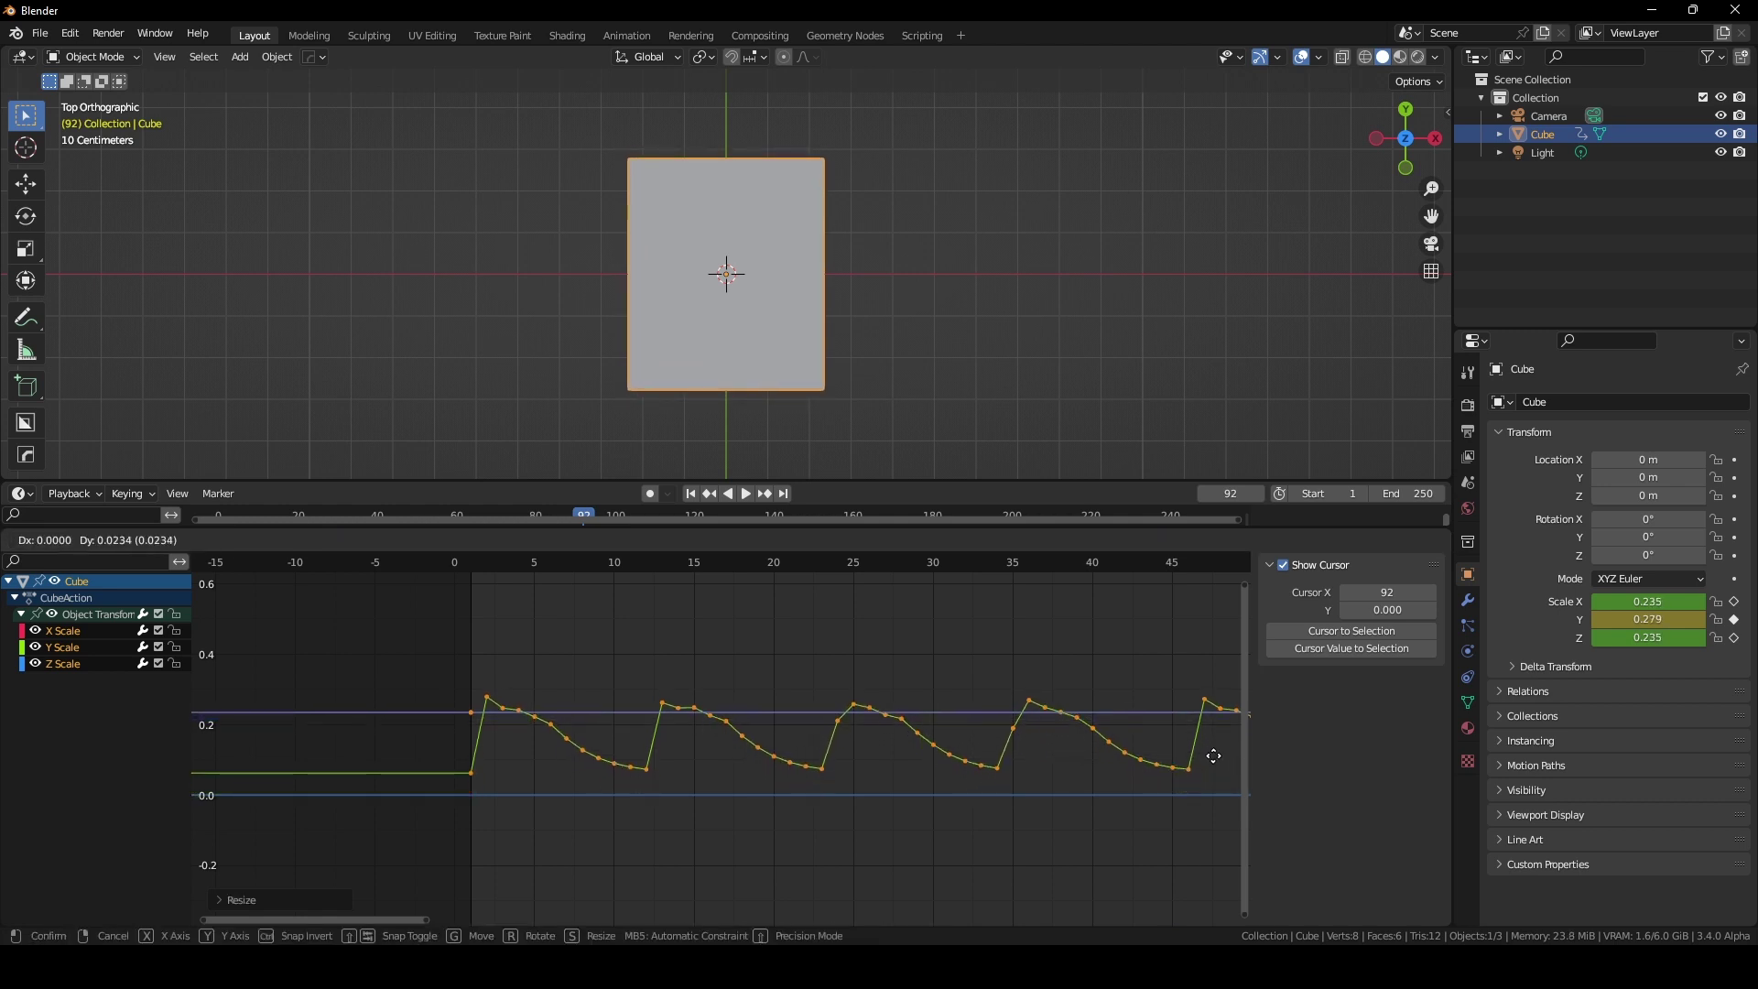
{"action": "left_click", "coordinate": [1208, 743]}
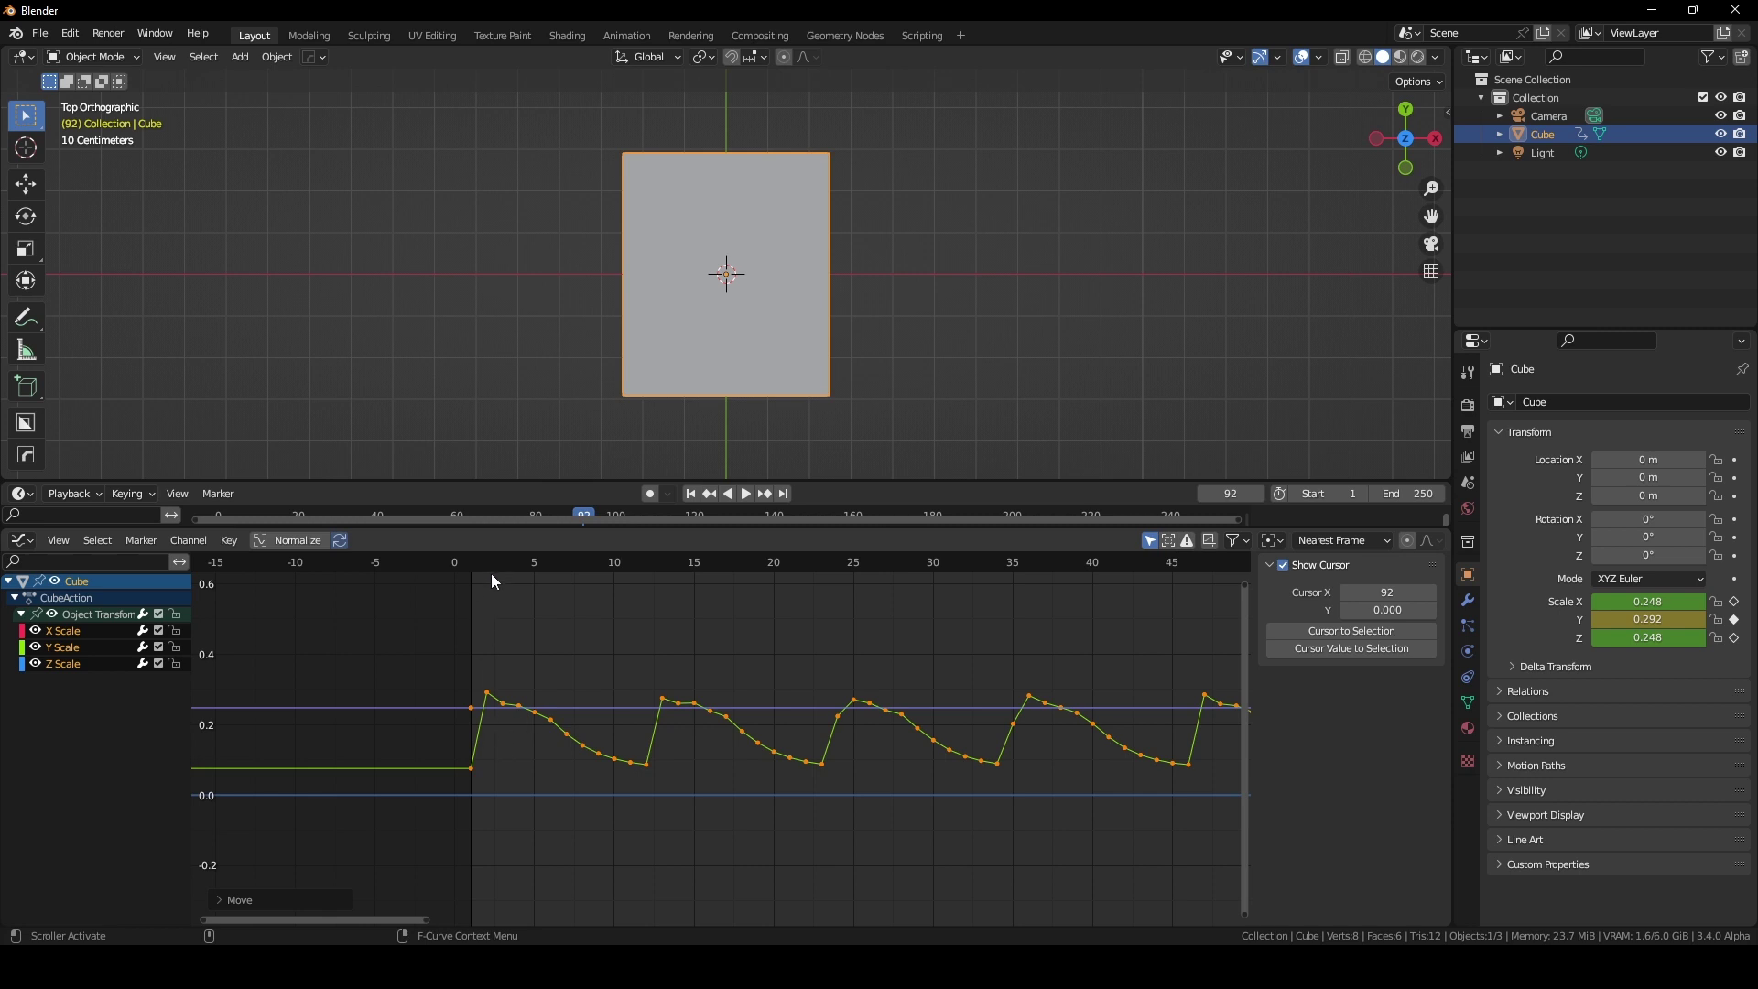
Replay the roughly 0.08–0.29 bounce from frame 1 and make the Y Scale curve active
{"action": "key", "text": "shift+Left"}
{"action": "key", "text": "space"}
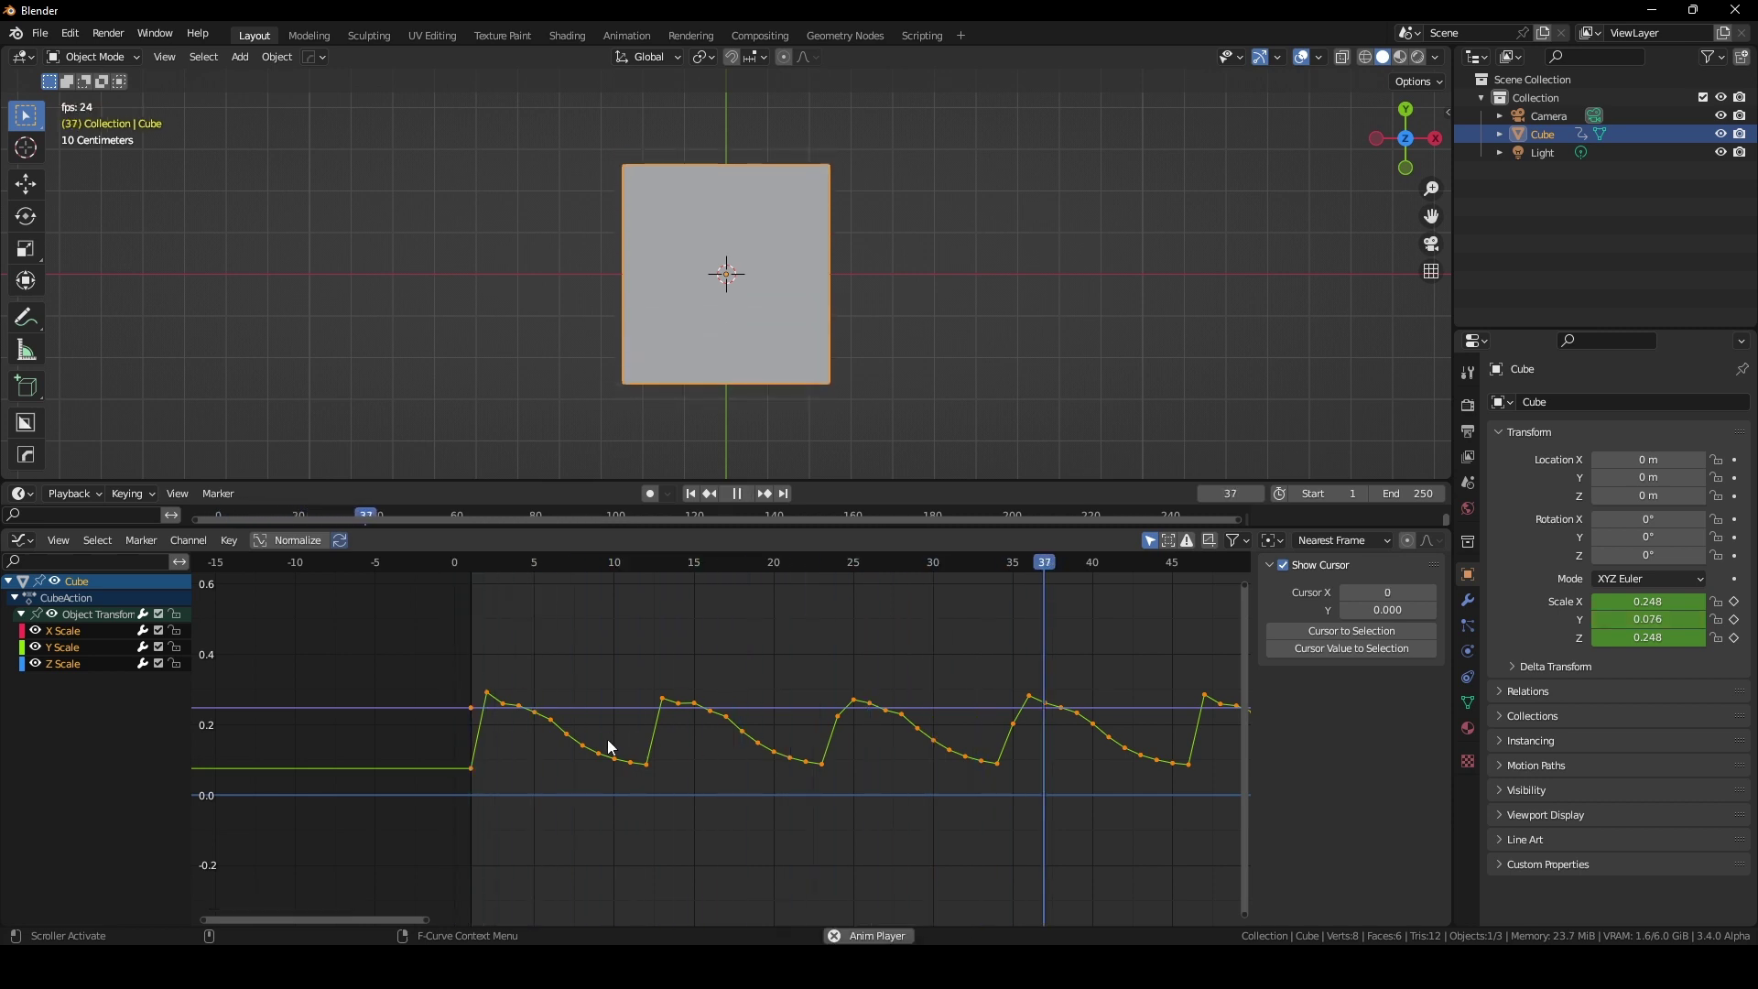
{"action": "key", "text": "space"}
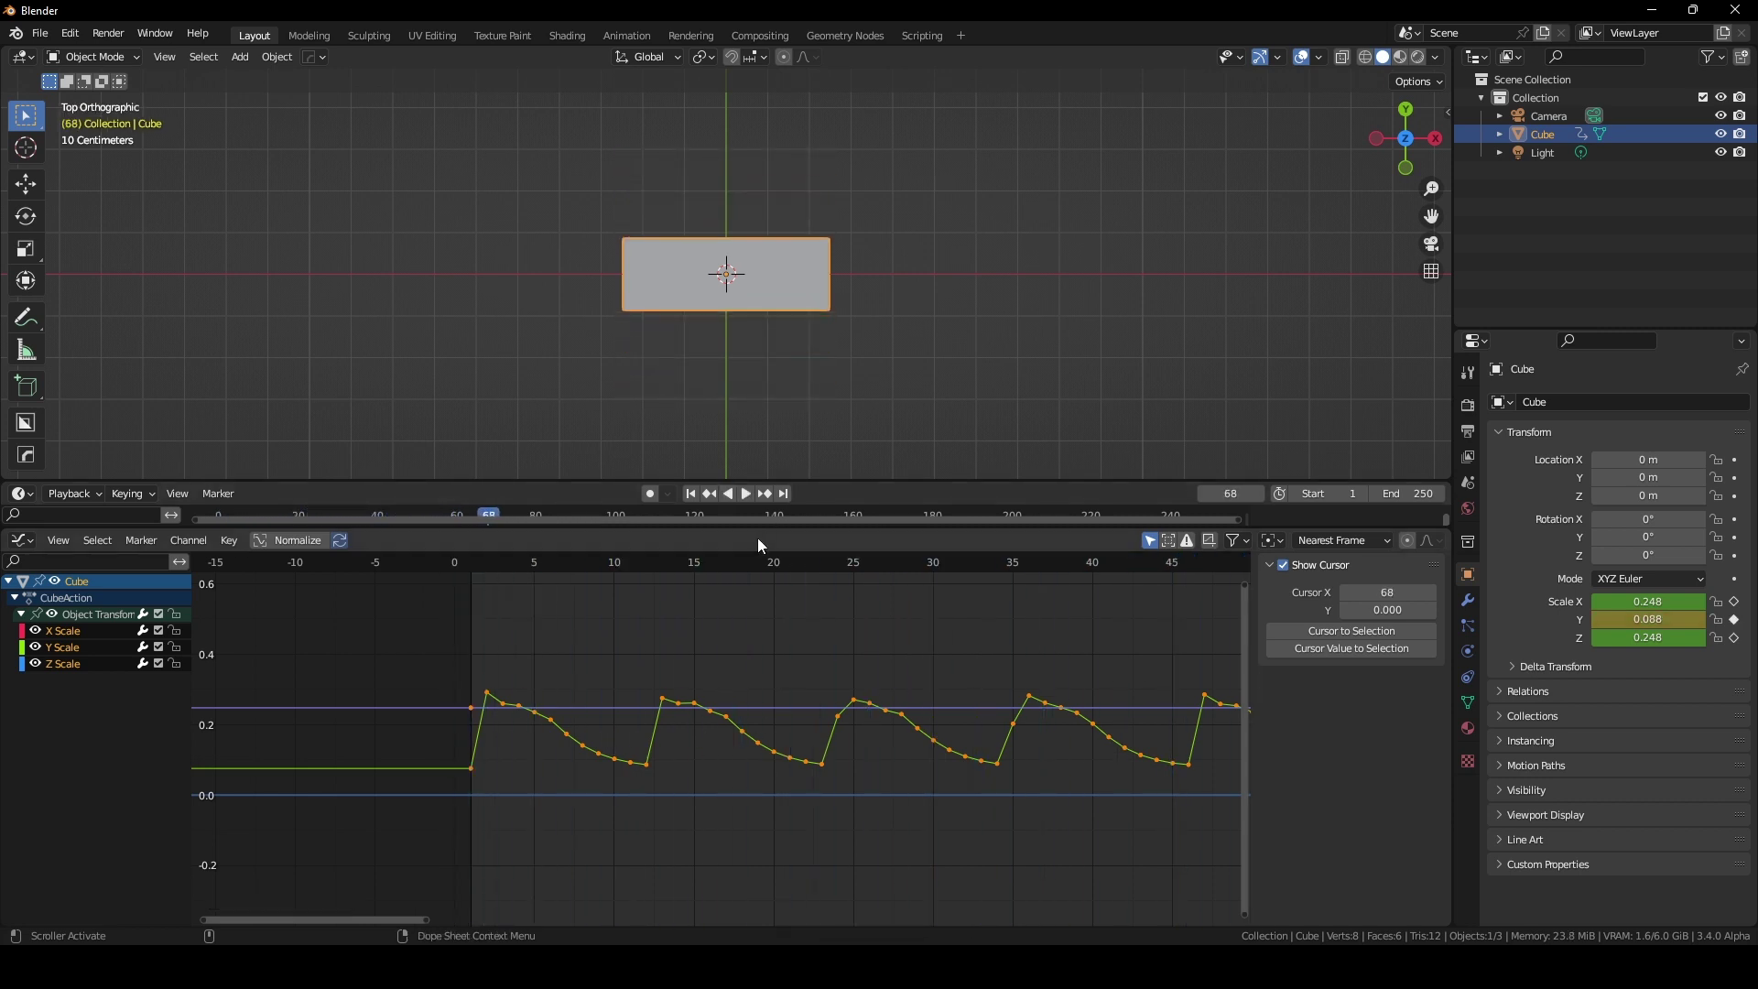
{"action": "left_click_drag", "start_coordinate": [531, 564], "coordinate": [470, 568]}
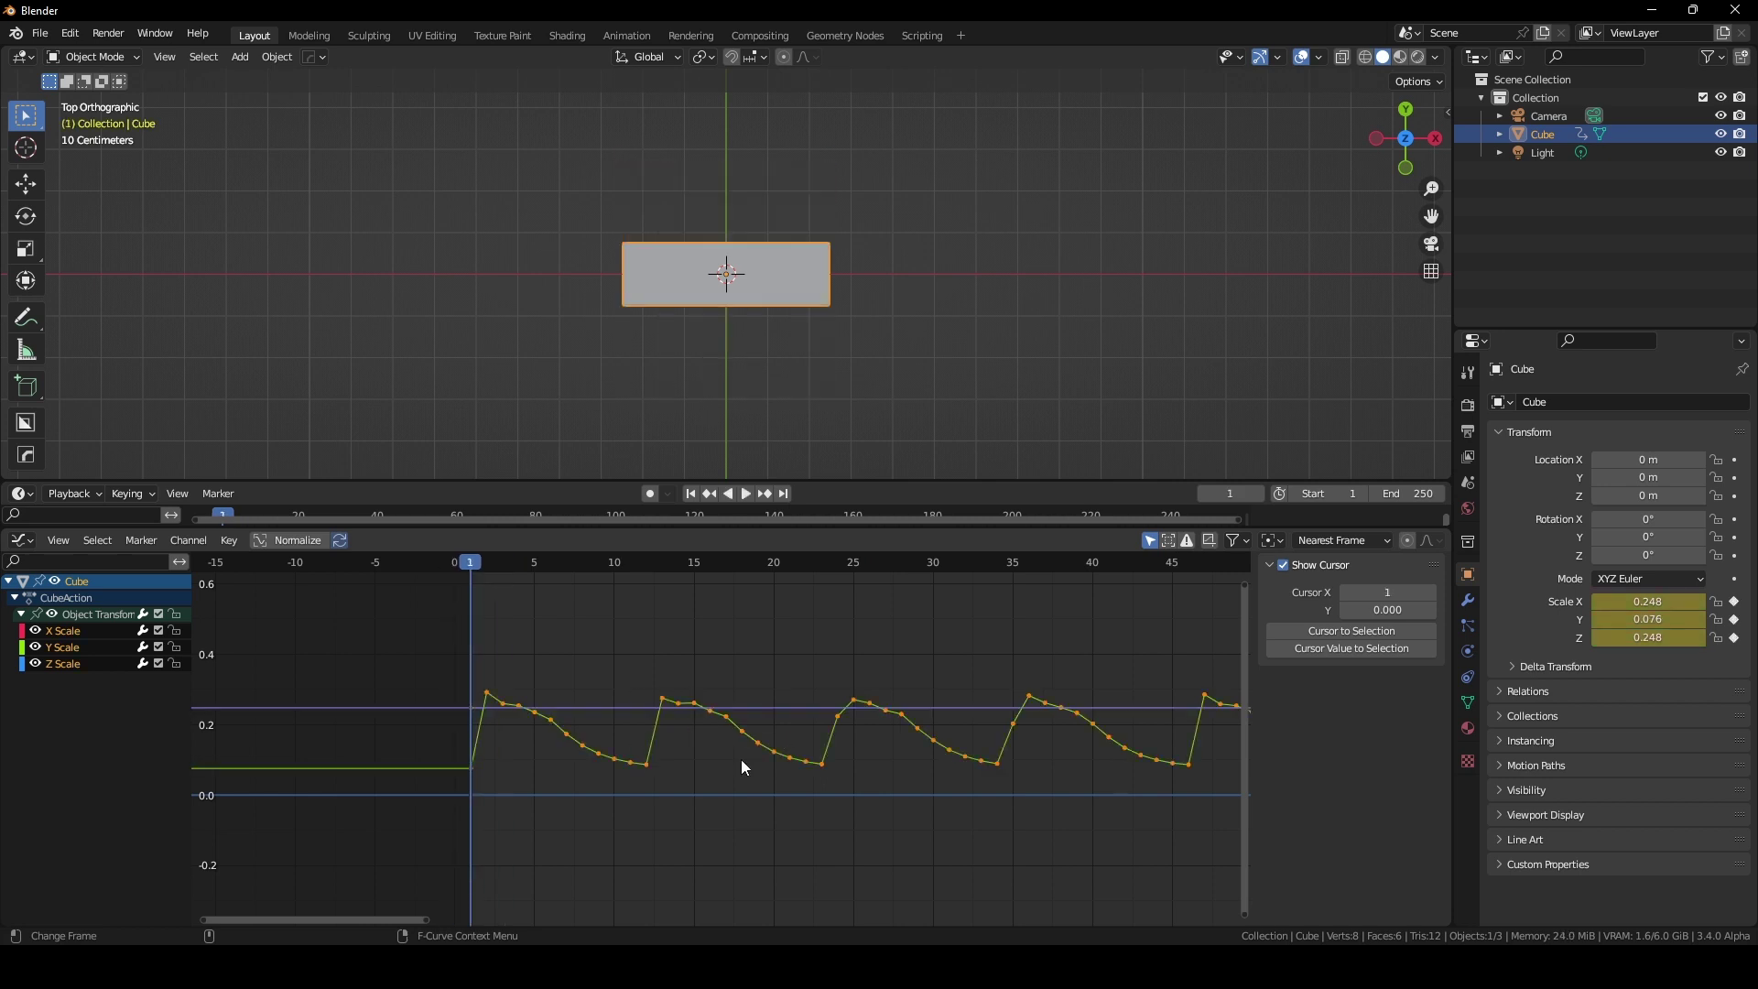
{"action": "left_click", "coordinate": [69, 650]}
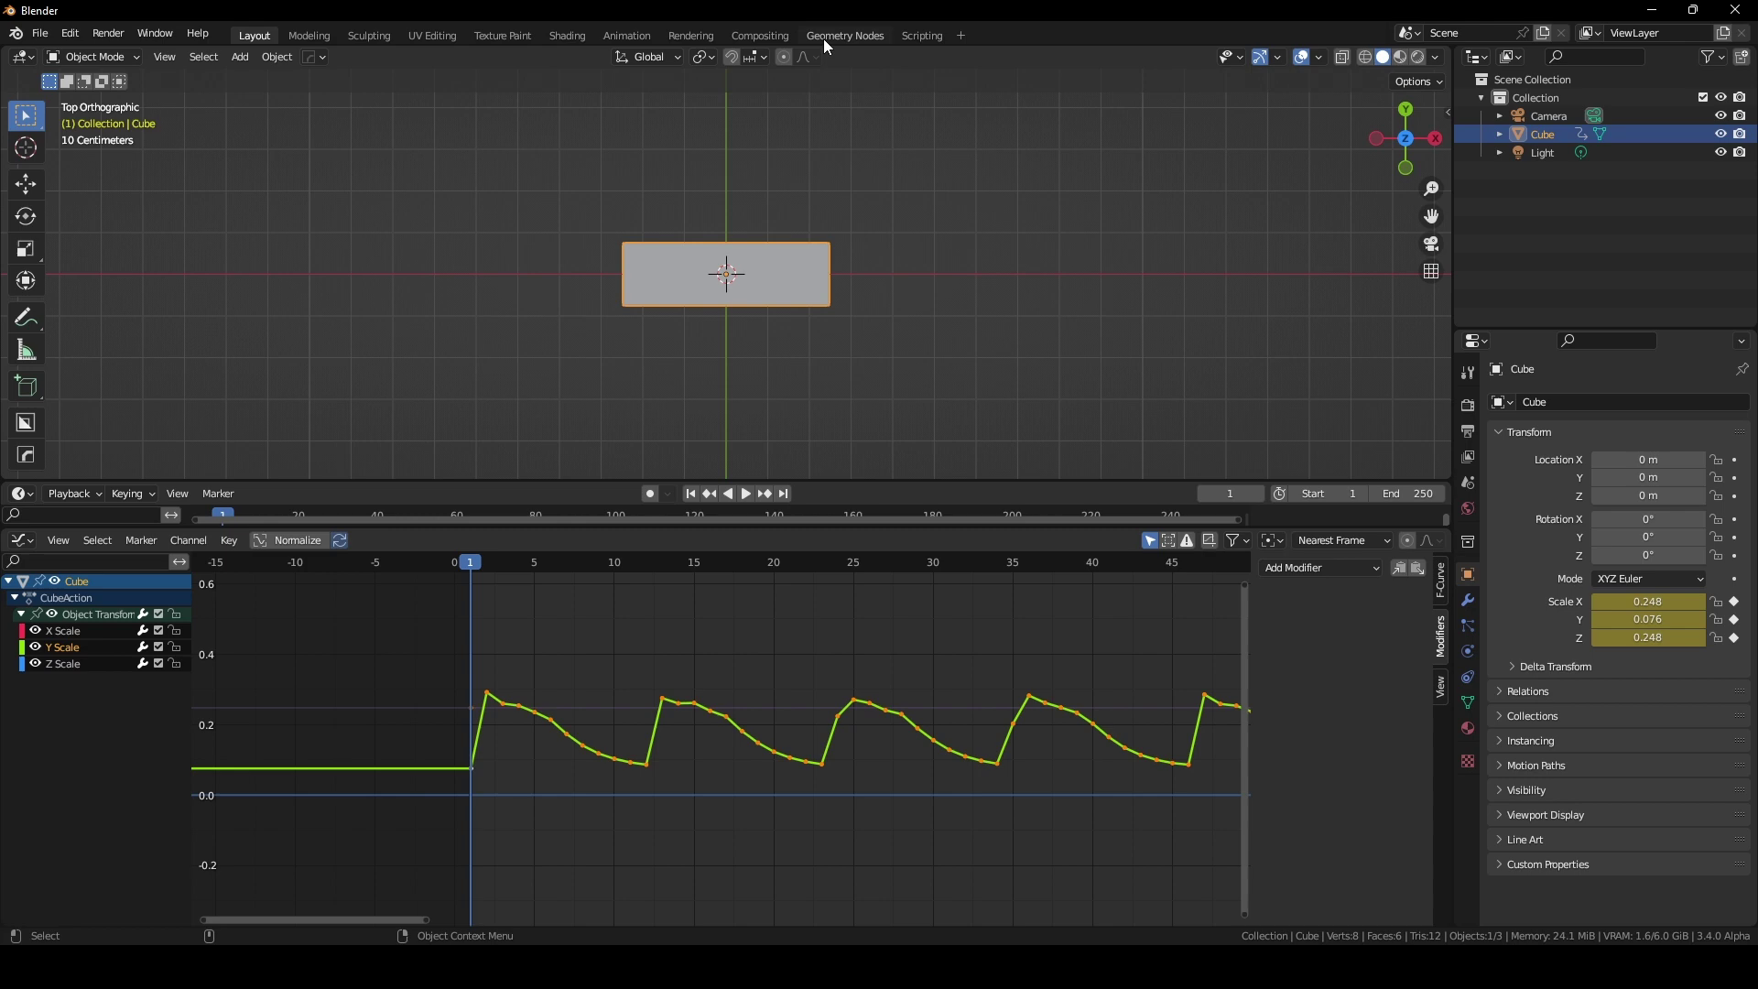
In the Scripting workspace, open keyframe_active.py from Downloads and run it
{"action": "left_click", "coordinate": [914, 35]}
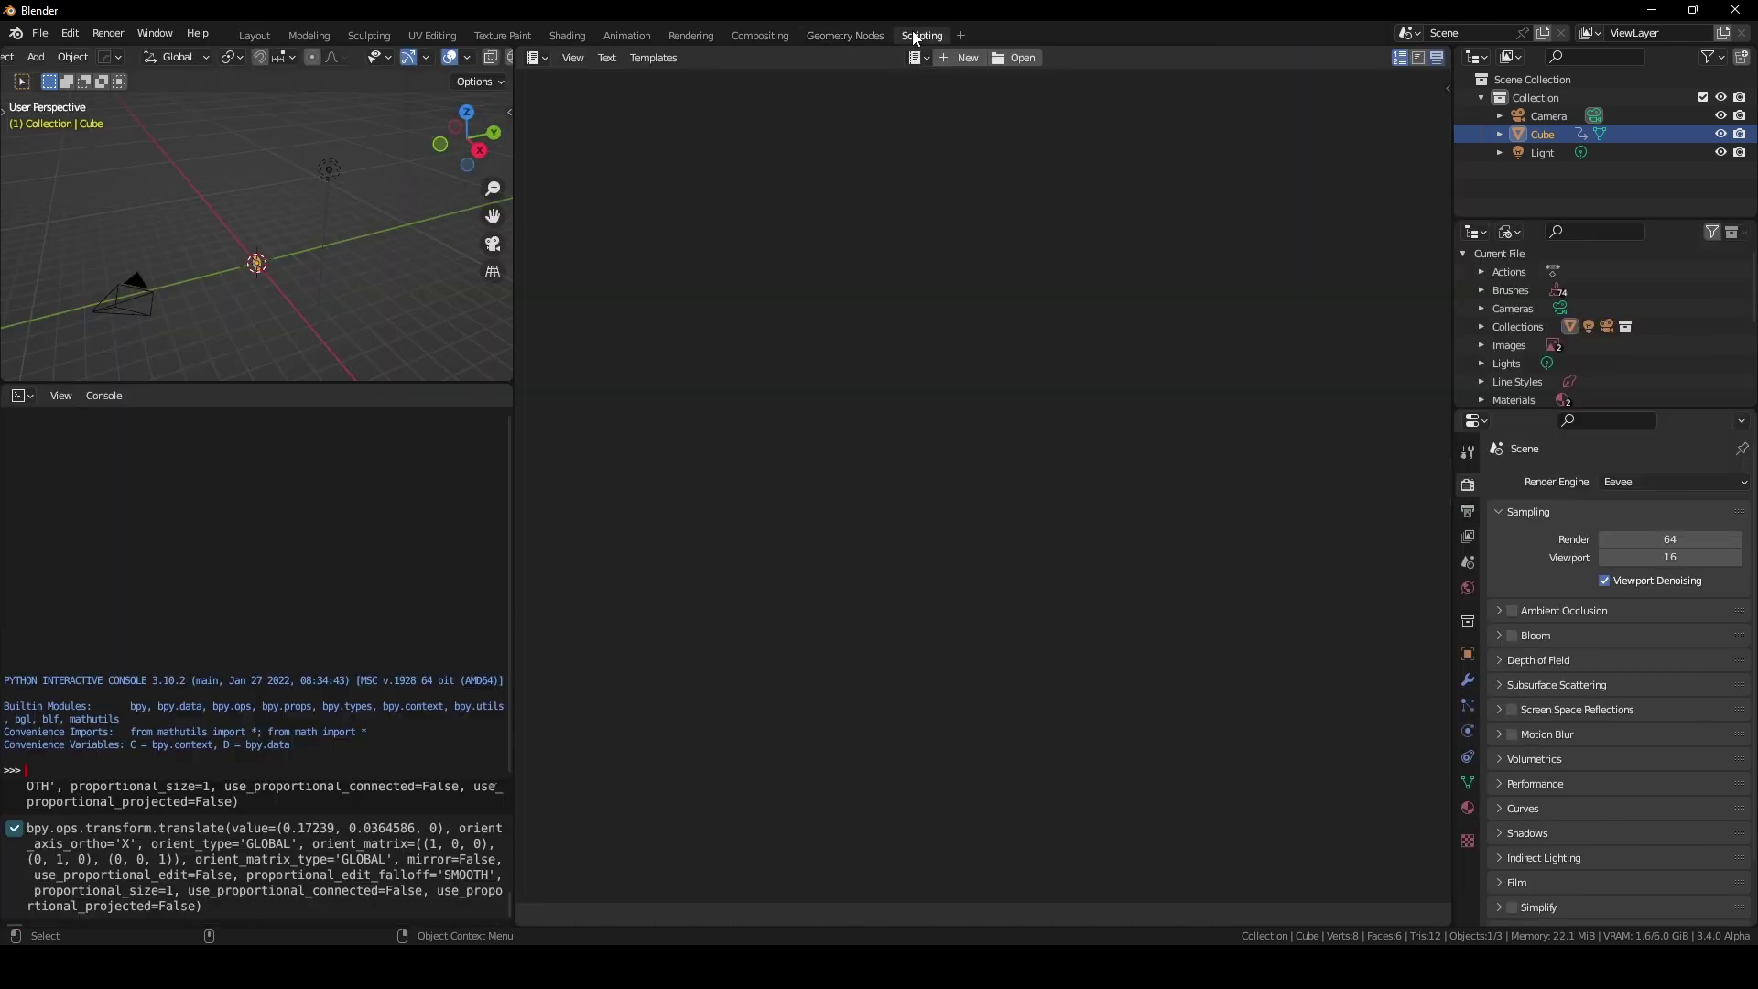
{"action": "left_click", "coordinate": [1014, 58]}
{"action": "left_click", "coordinate": [320, 494]}
{"action": "scroll", "coordinate": [586, 551], "scroll_direction": "down", "scroll_amount": 10}
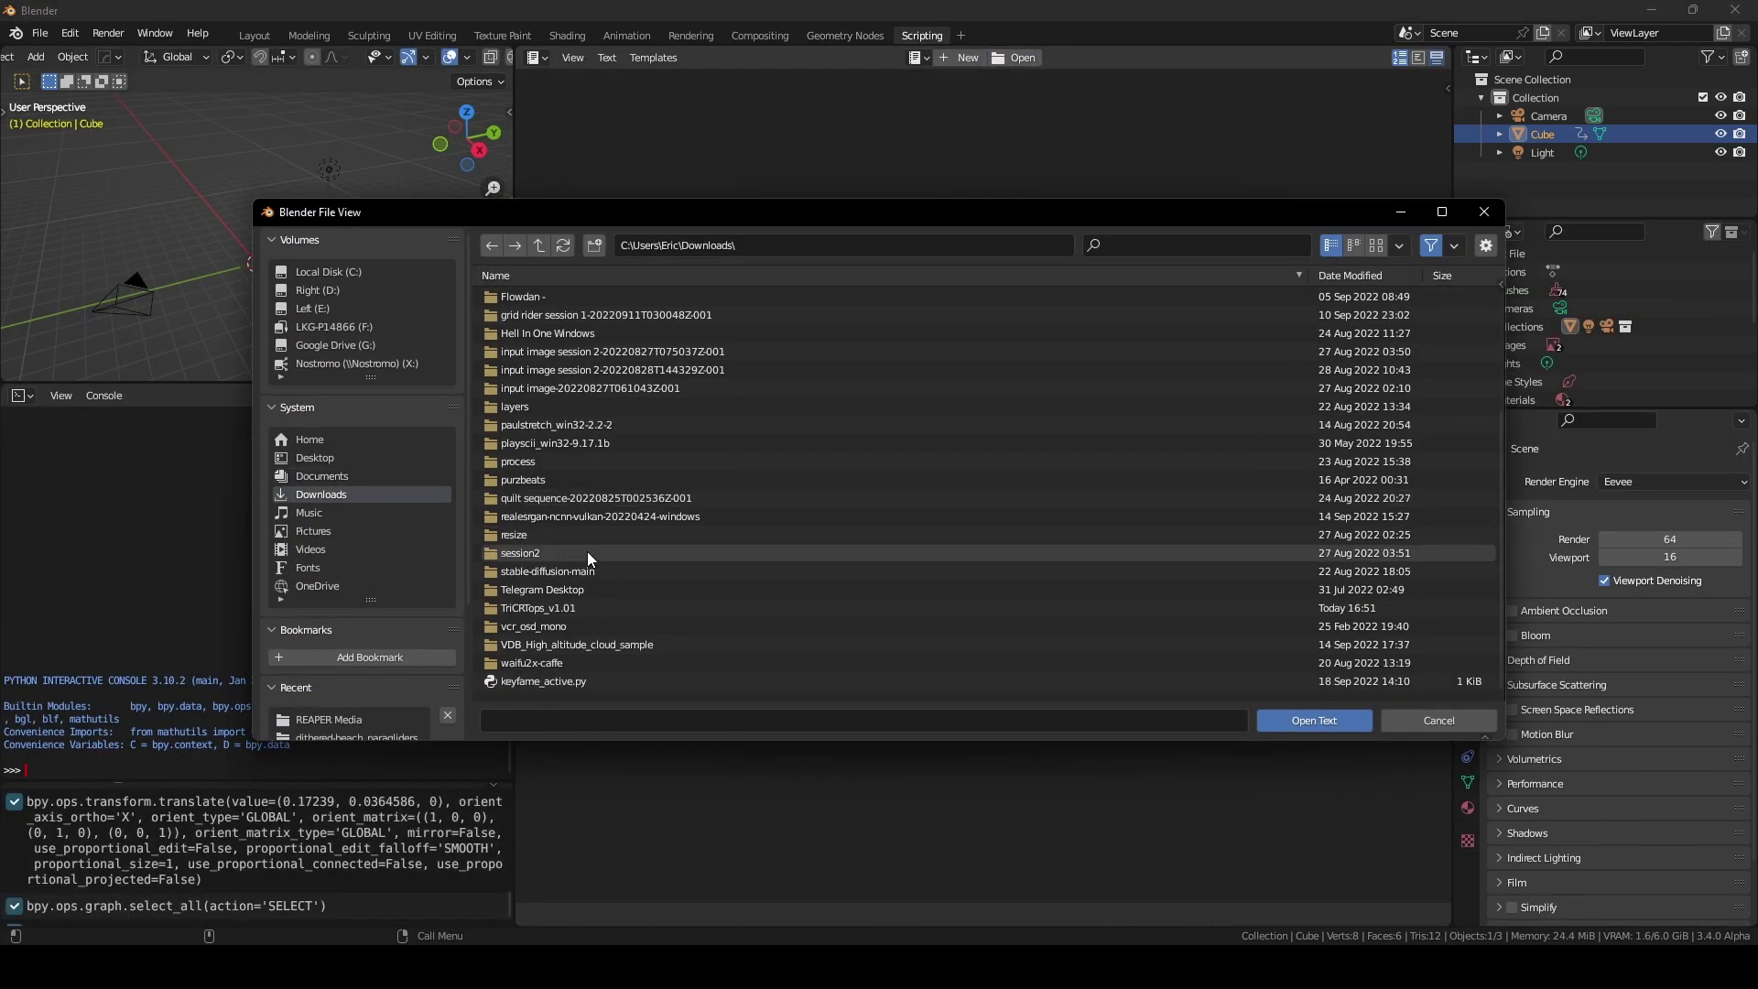
{"action": "double_click", "coordinate": [541, 673]}
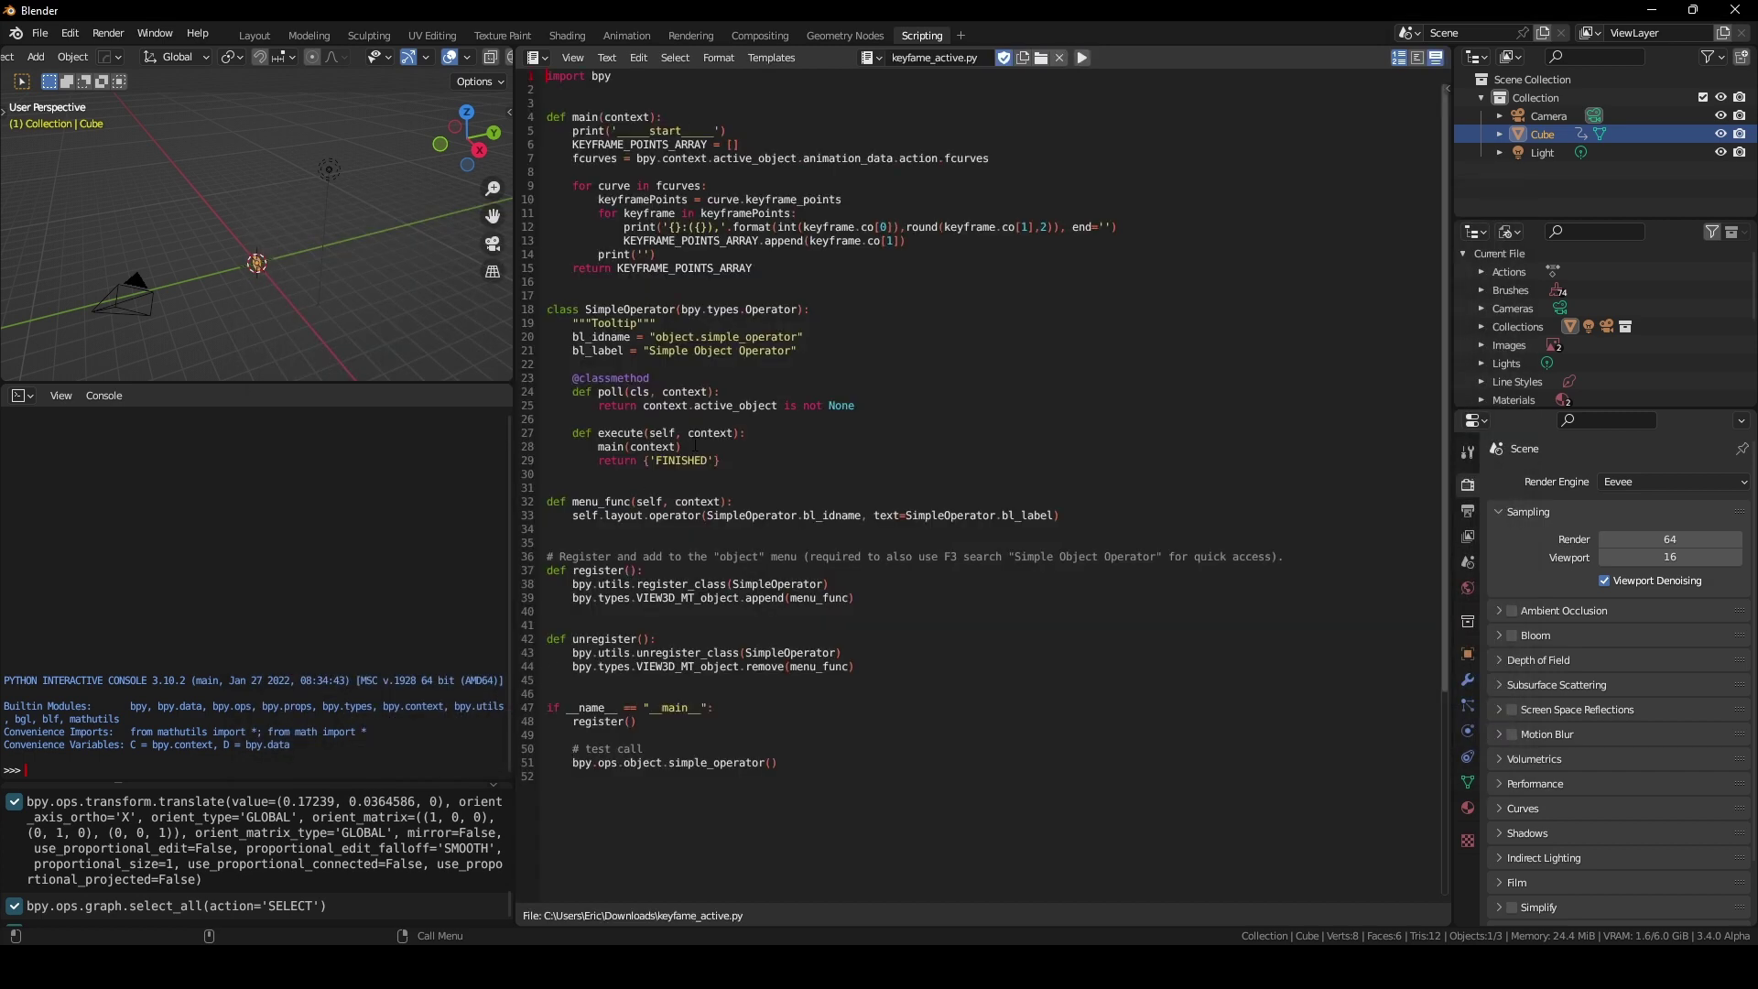
{"action": "left_click", "coordinate": [1082, 60]}
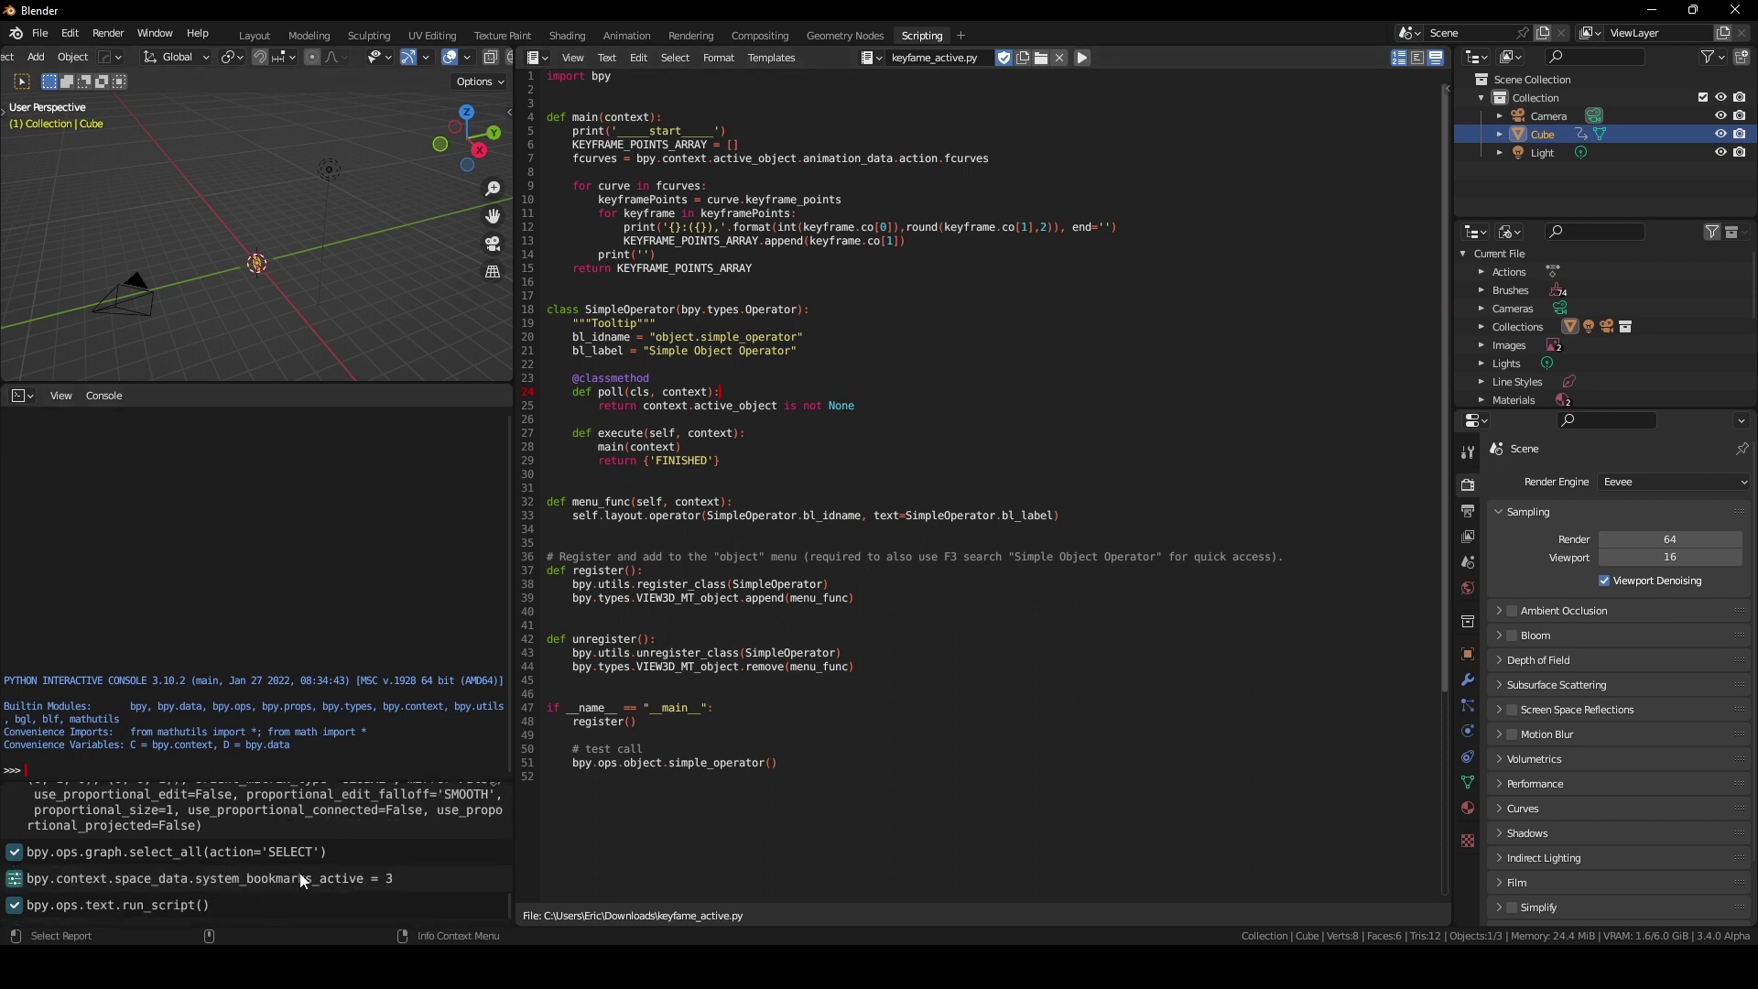
Toggle the system console on to show the printed Y Scale keyframes, like 2:(0.29)
{"action": "left_click", "coordinate": [155, 33]}
{"action": "left_click", "coordinate": [182, 243]}
{"action": "left_click", "coordinate": [154, 33]}
{"action": "left_click", "coordinate": [182, 241]}
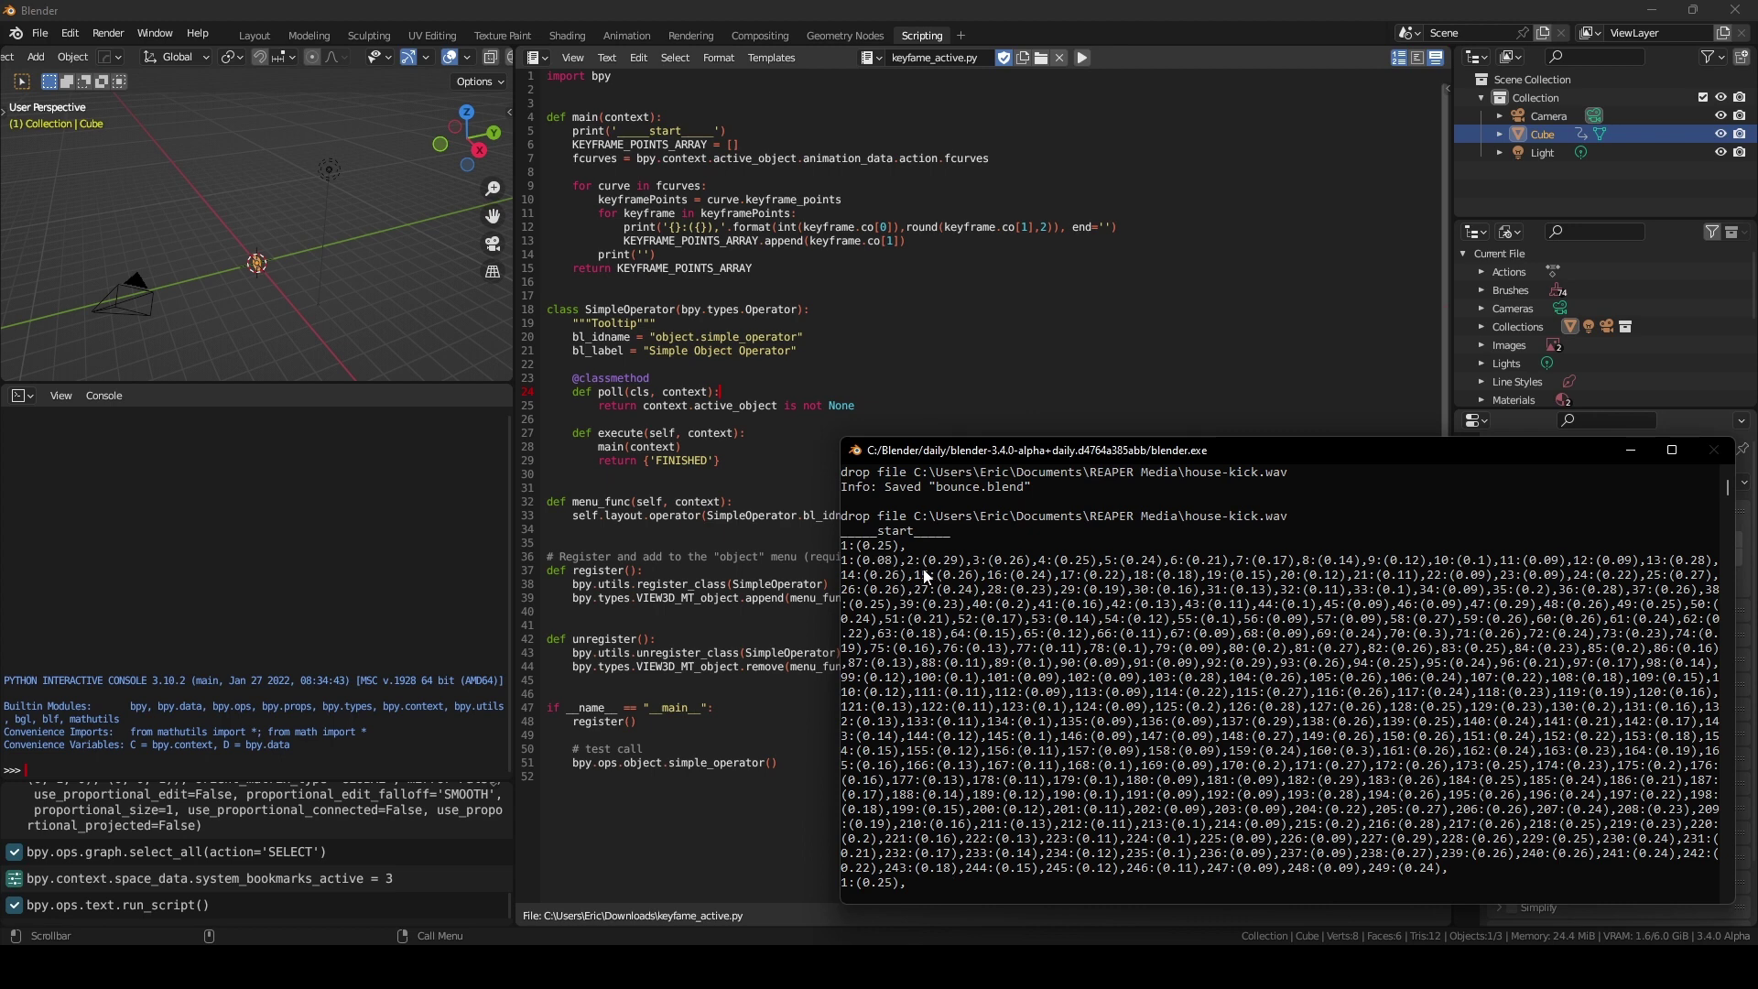
Move the console aside, bring Blender's main window in front, and orbit the viewport
{"action": "left_click_drag", "start_coordinate": [1222, 448], "coordinate": [808, 239]}
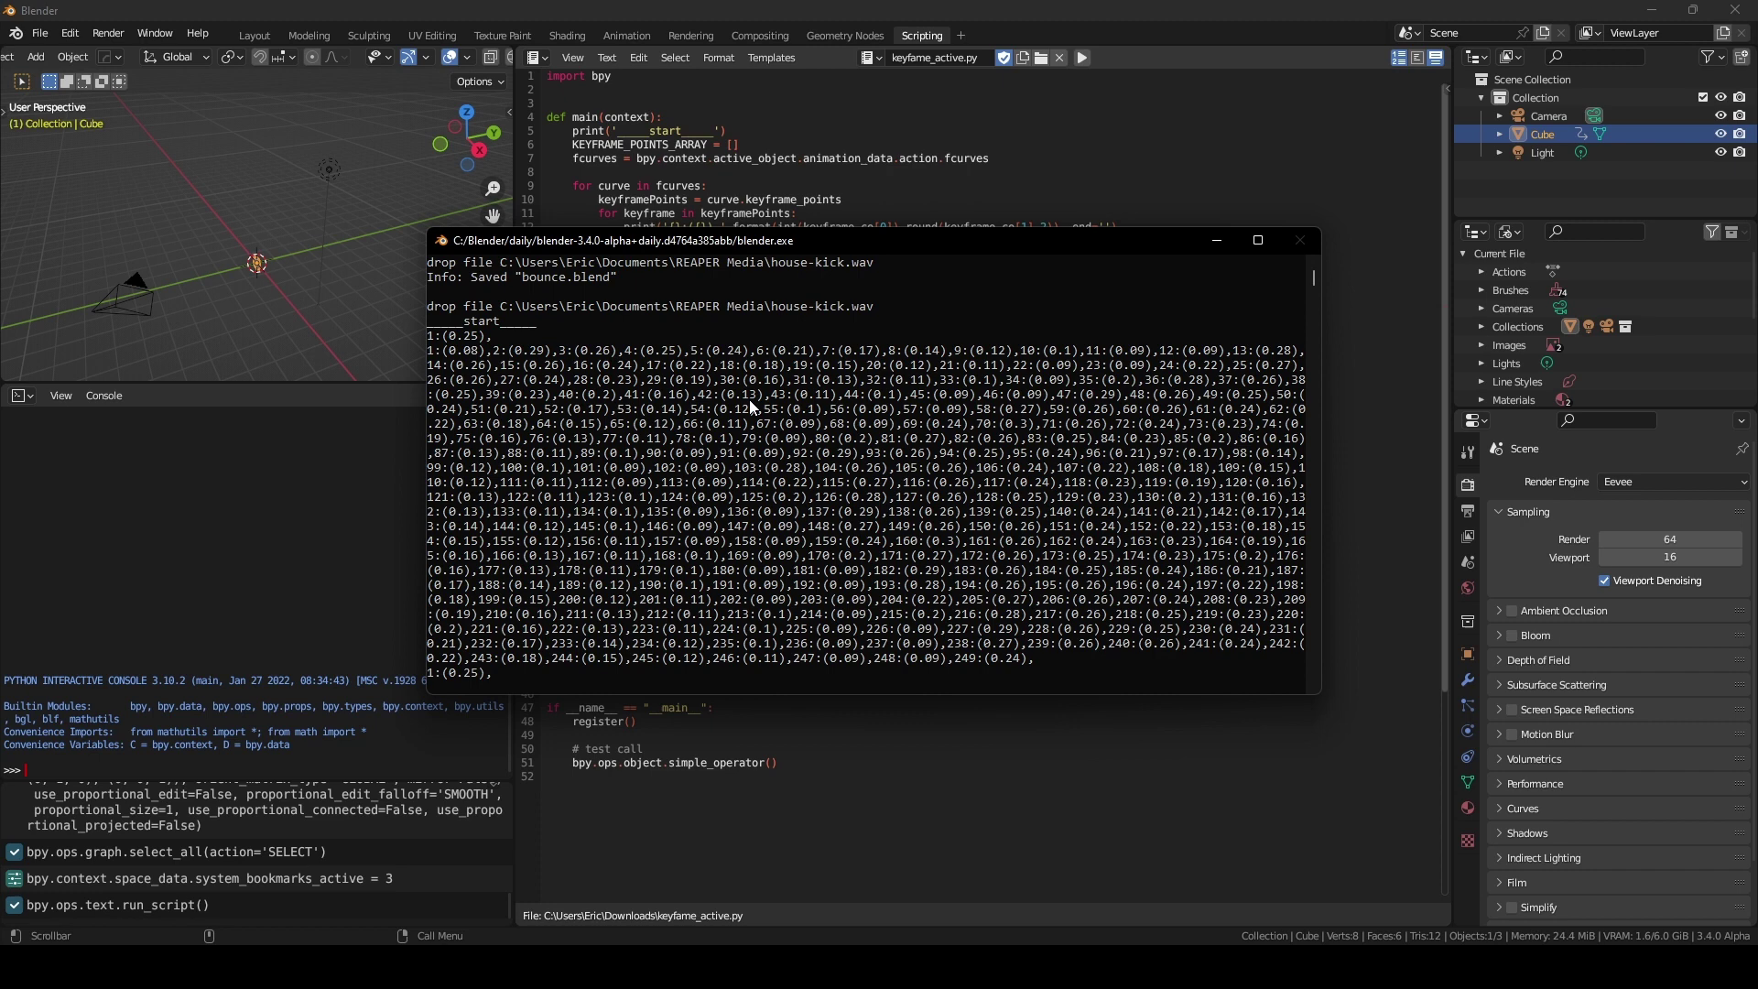
{"action": "left_click", "coordinate": [286, 308]}
{"action": "middle_click_drag", "start_coordinate": [286, 308], "coordinate": [326, 252]}
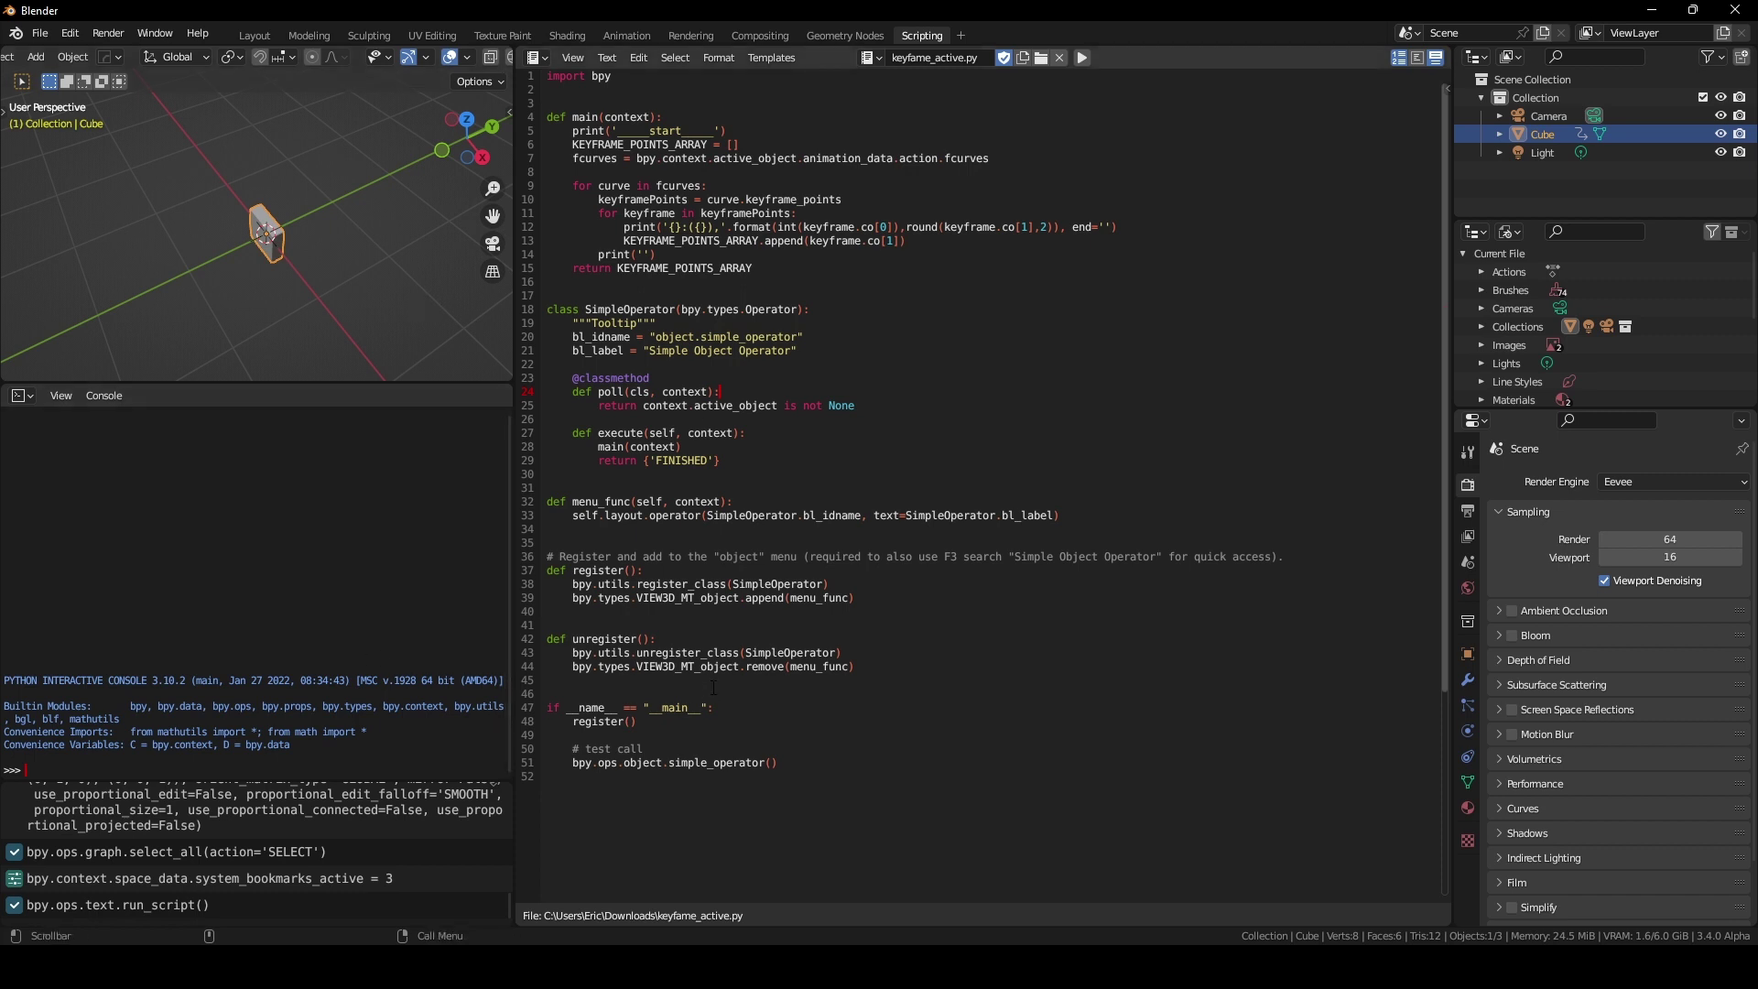
Return to Layout, check Output Properties (1920×1080), and expand the 24 fps Frame Rate dropdown
{"action": "left_click", "coordinate": [254, 35]}
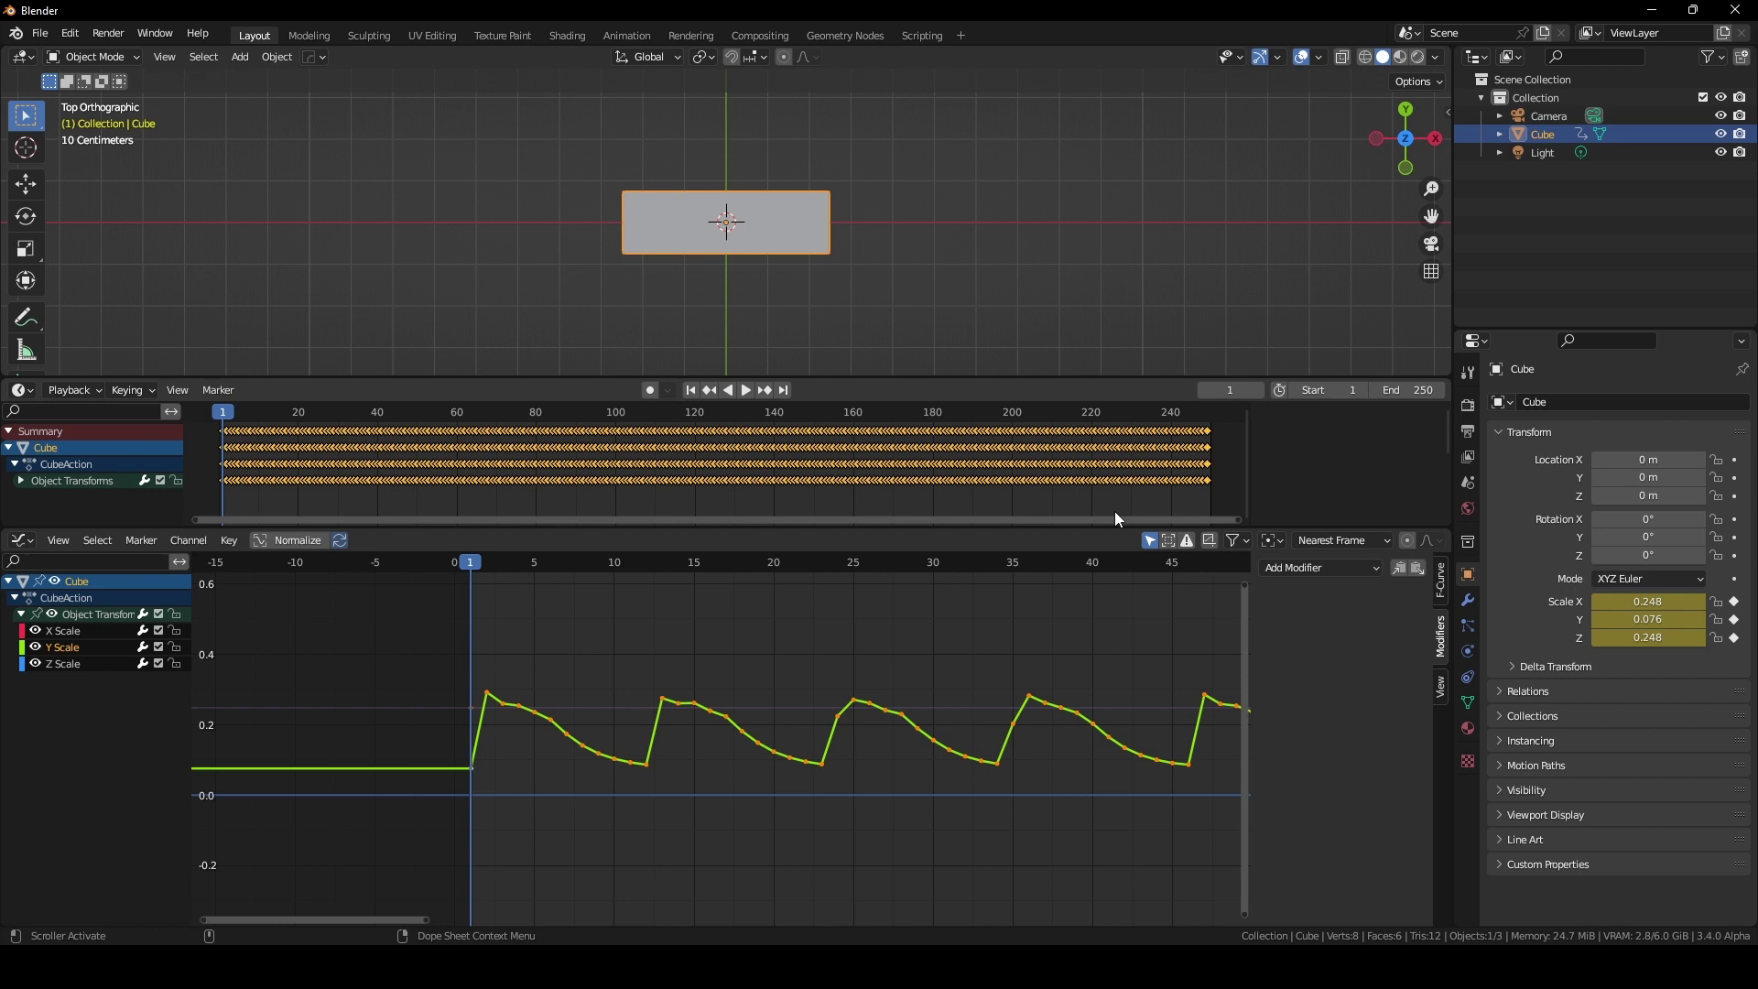
{"action": "left_click", "coordinate": [1468, 405]}
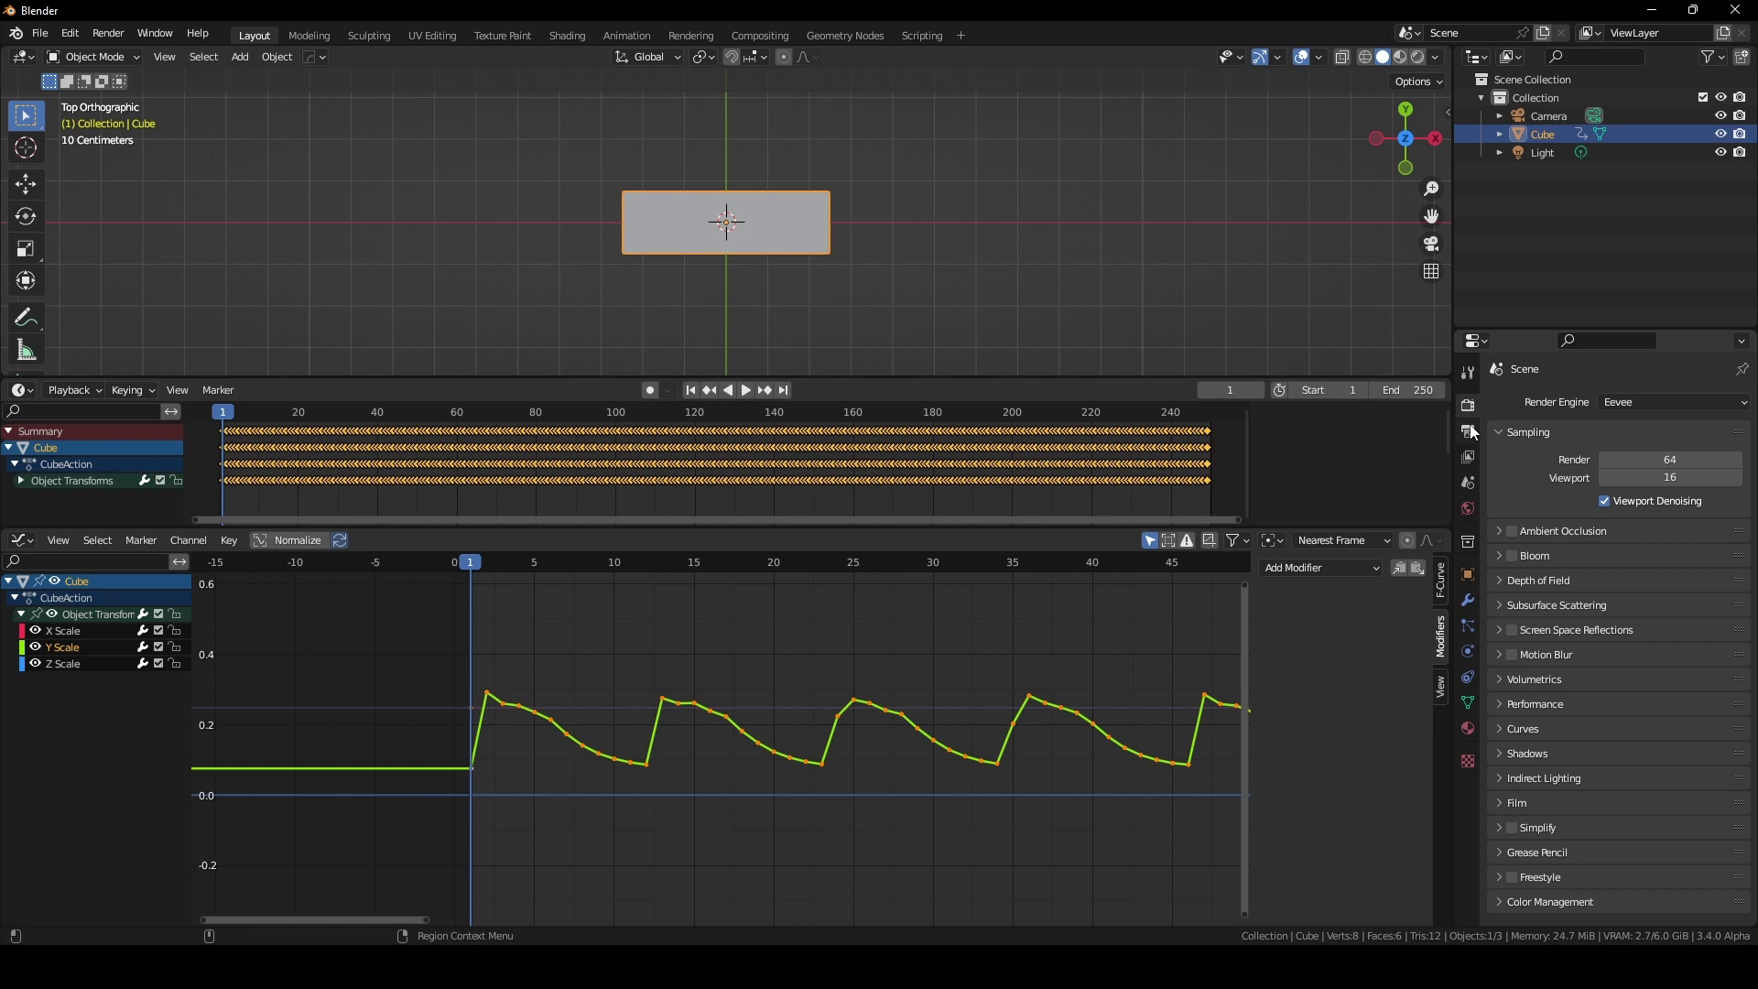
{"action": "left_click", "coordinate": [1467, 430]}
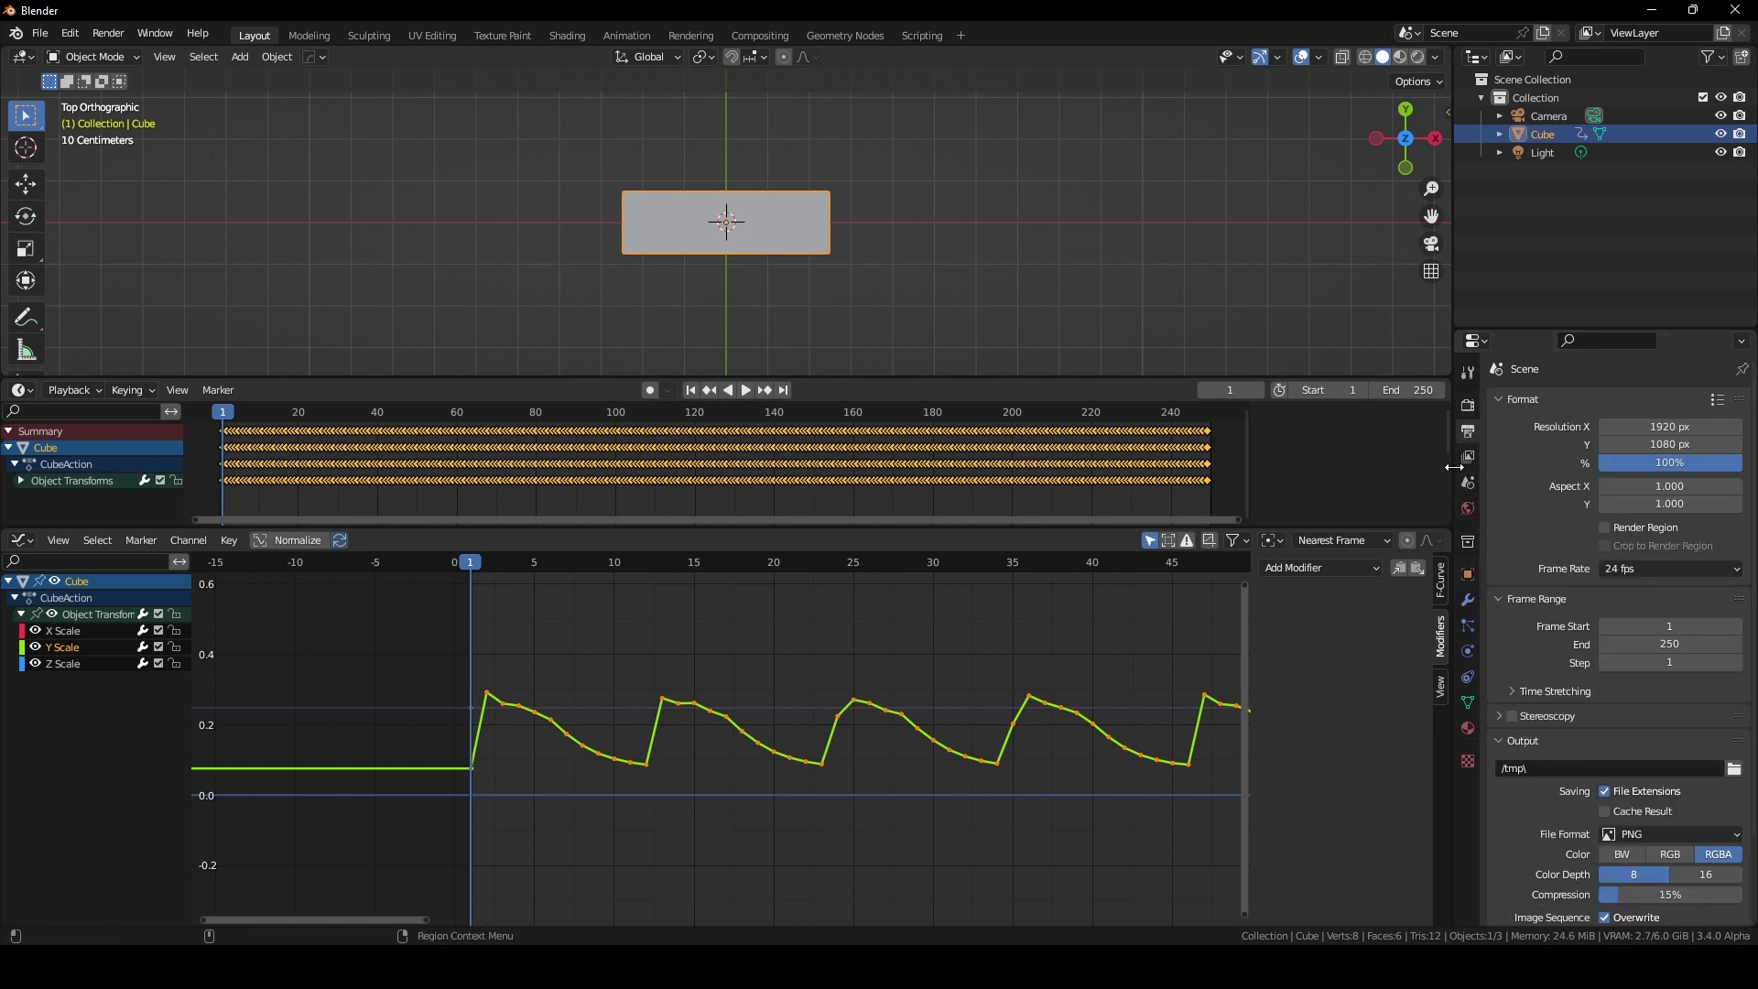
{"action": "left_click", "coordinate": [1467, 406]}
{"action": "left_click", "coordinate": [1468, 432]}
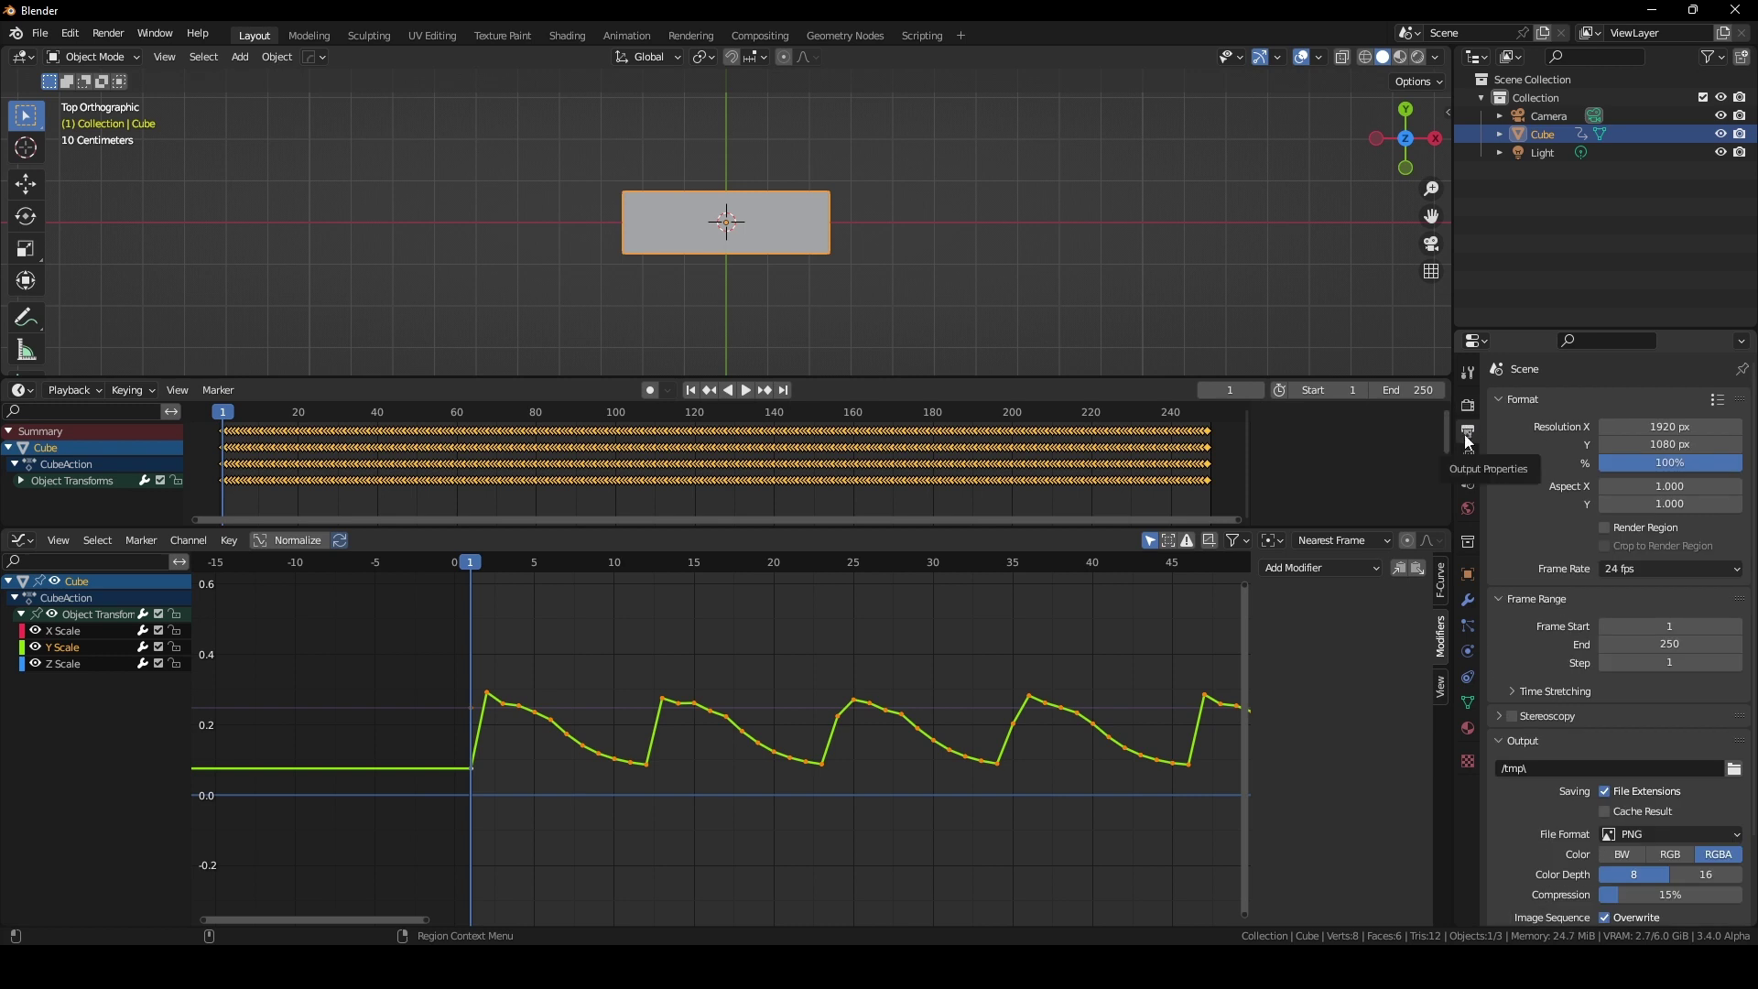
{"action": "left_click", "coordinate": [1640, 569]}
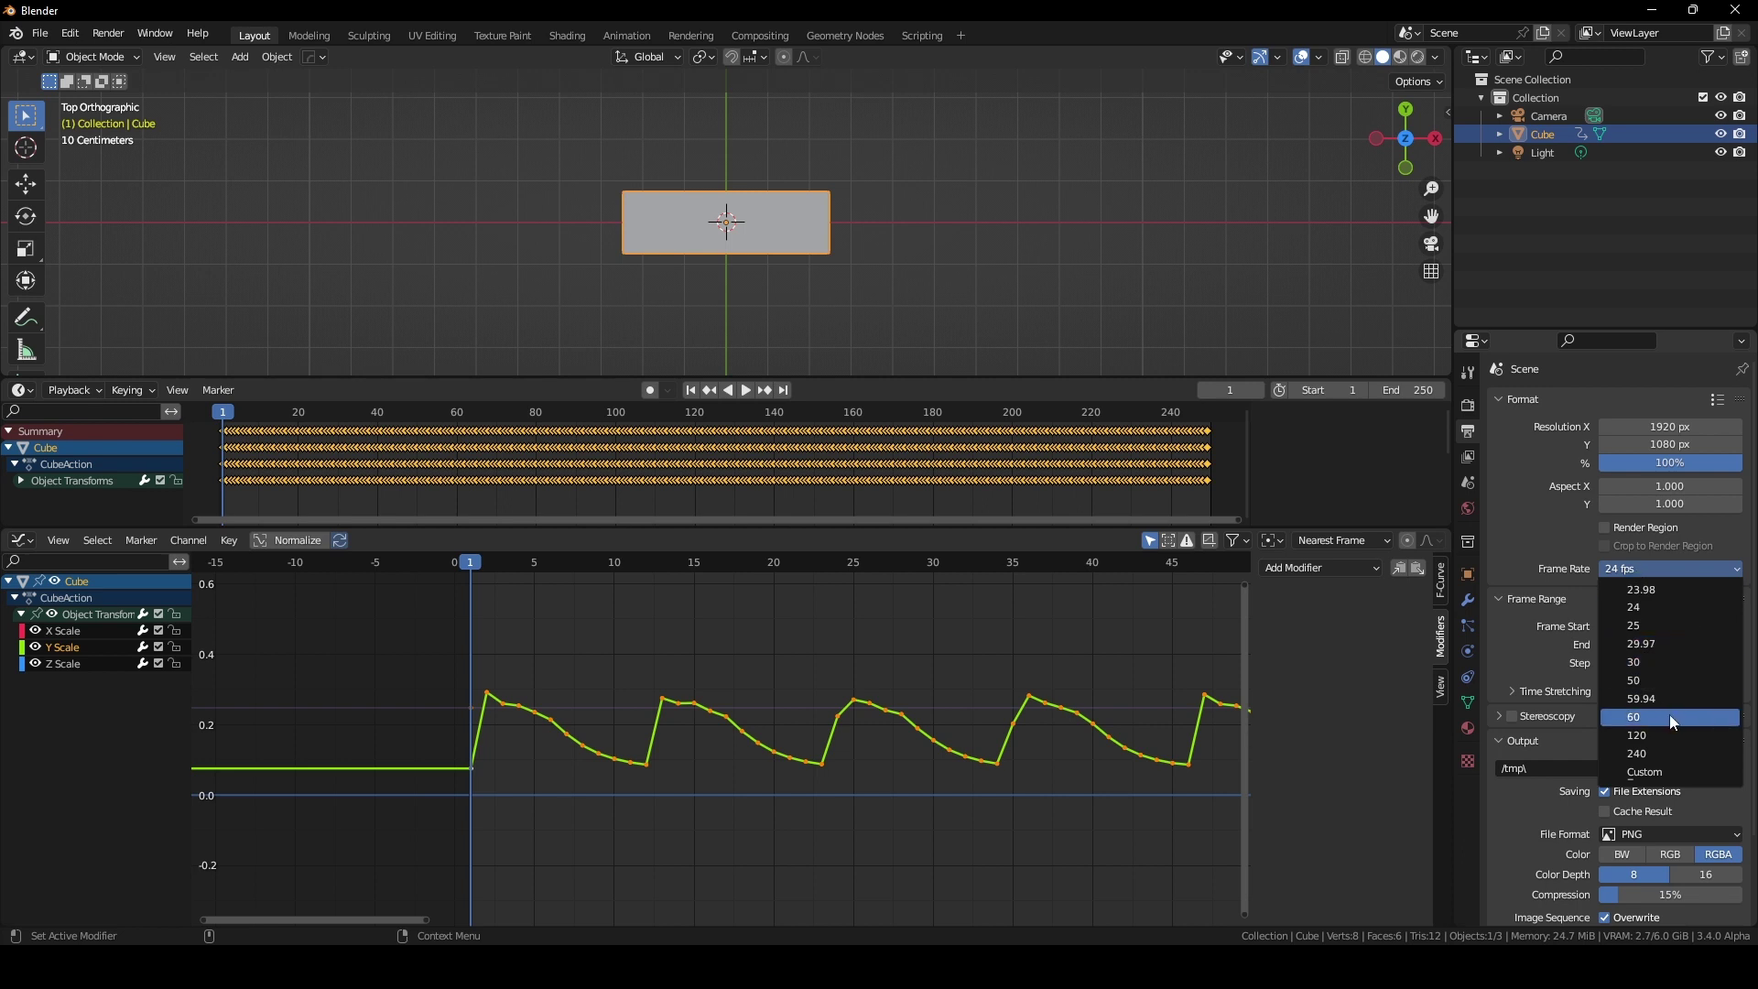
Switch the scene frame rate to 60 fps, play the cube's scale animation, and reselect the Cube
{"action": "left_click", "coordinate": [1667, 720]}
{"action": "left_click", "coordinate": [1667, 568]}
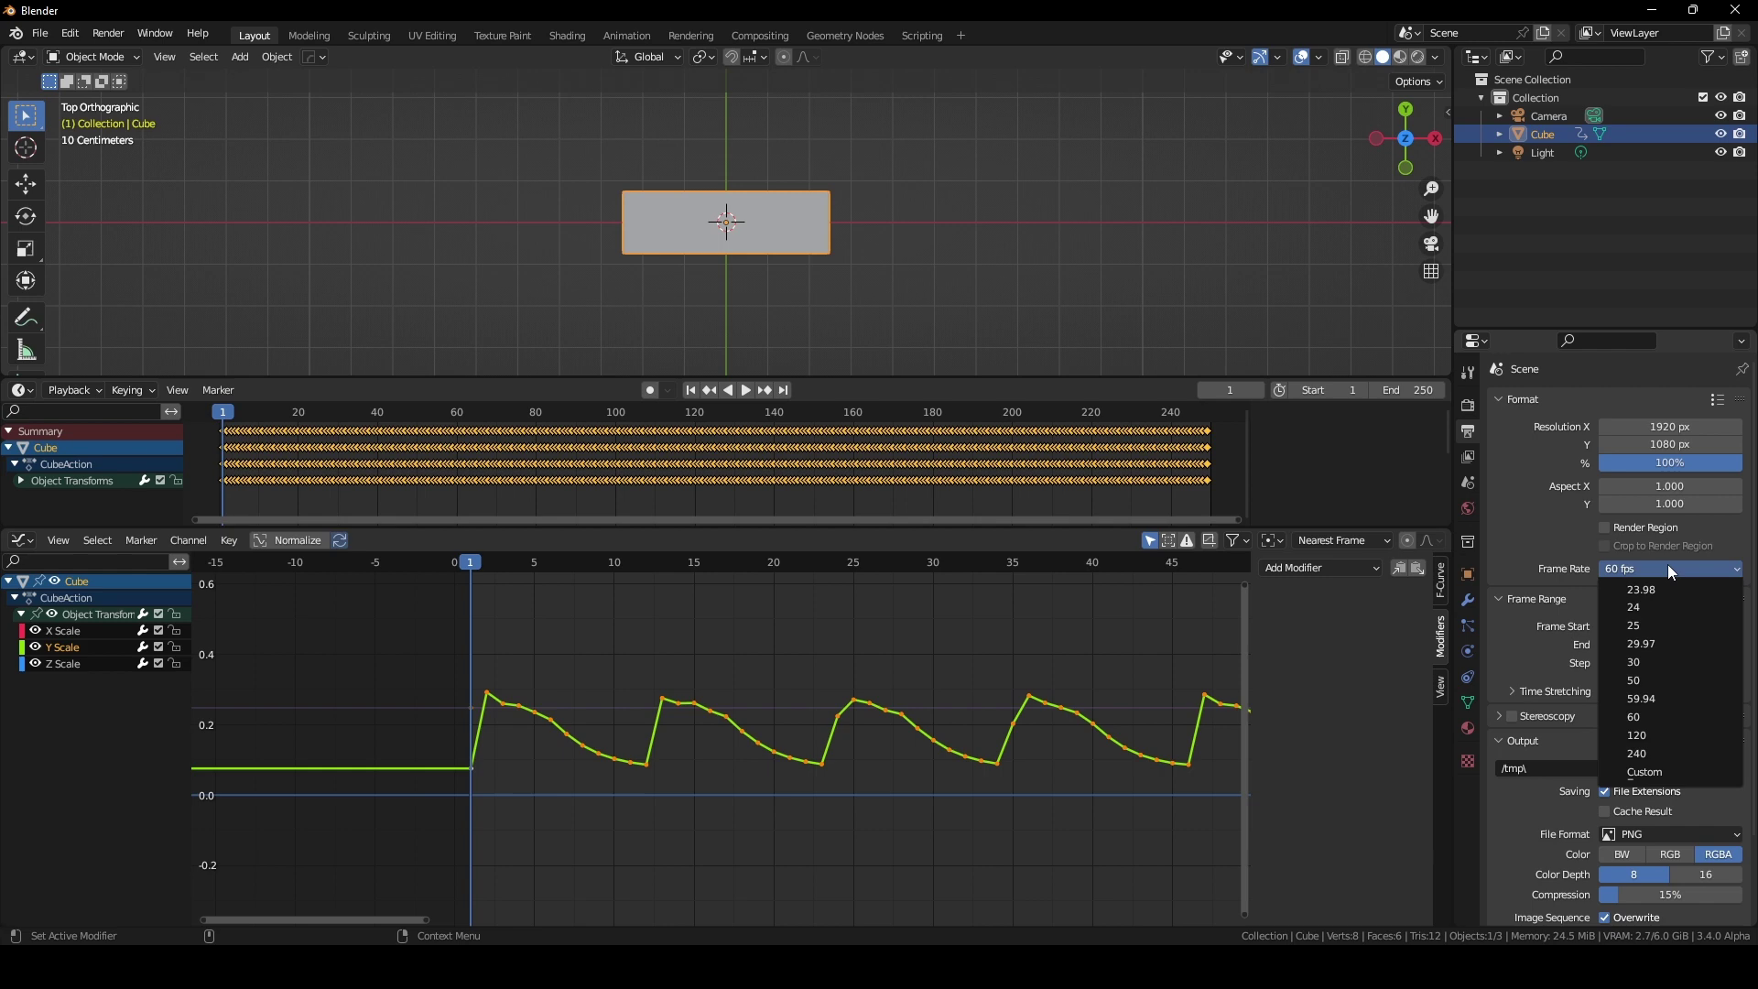
{"action": "left_click", "coordinate": [565, 324]}
{"action": "key", "text": "space"}
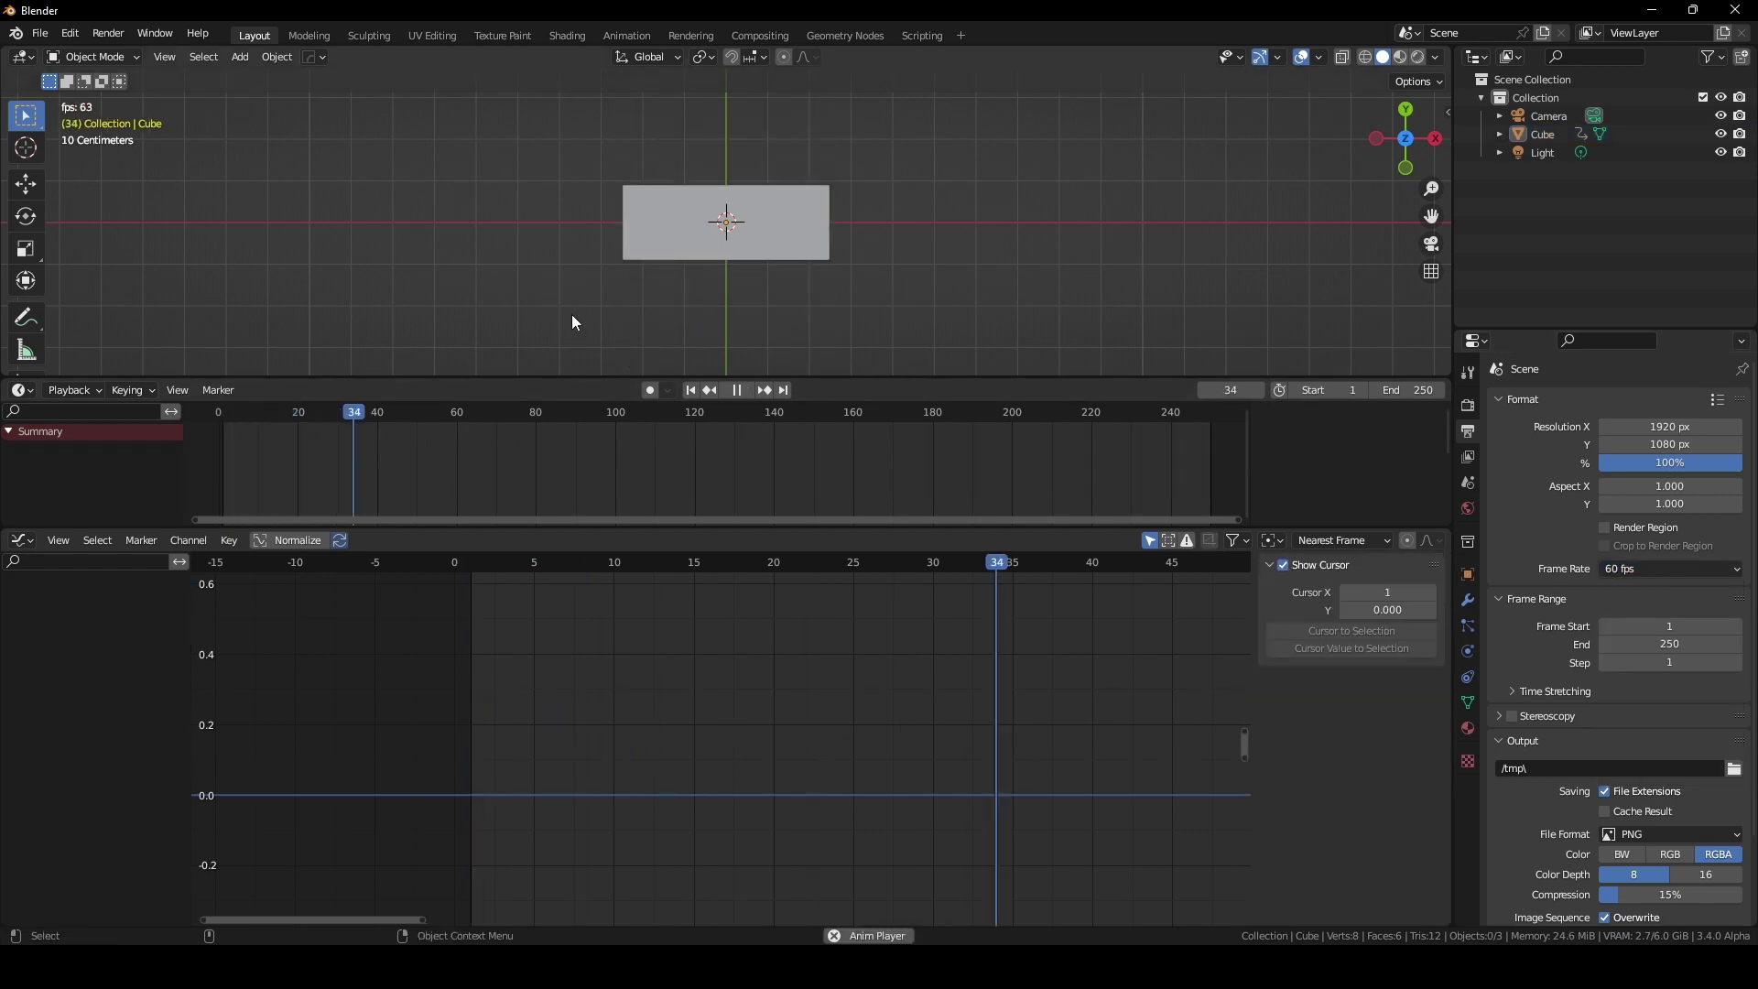
{"action": "left_click", "coordinate": [766, 238]}
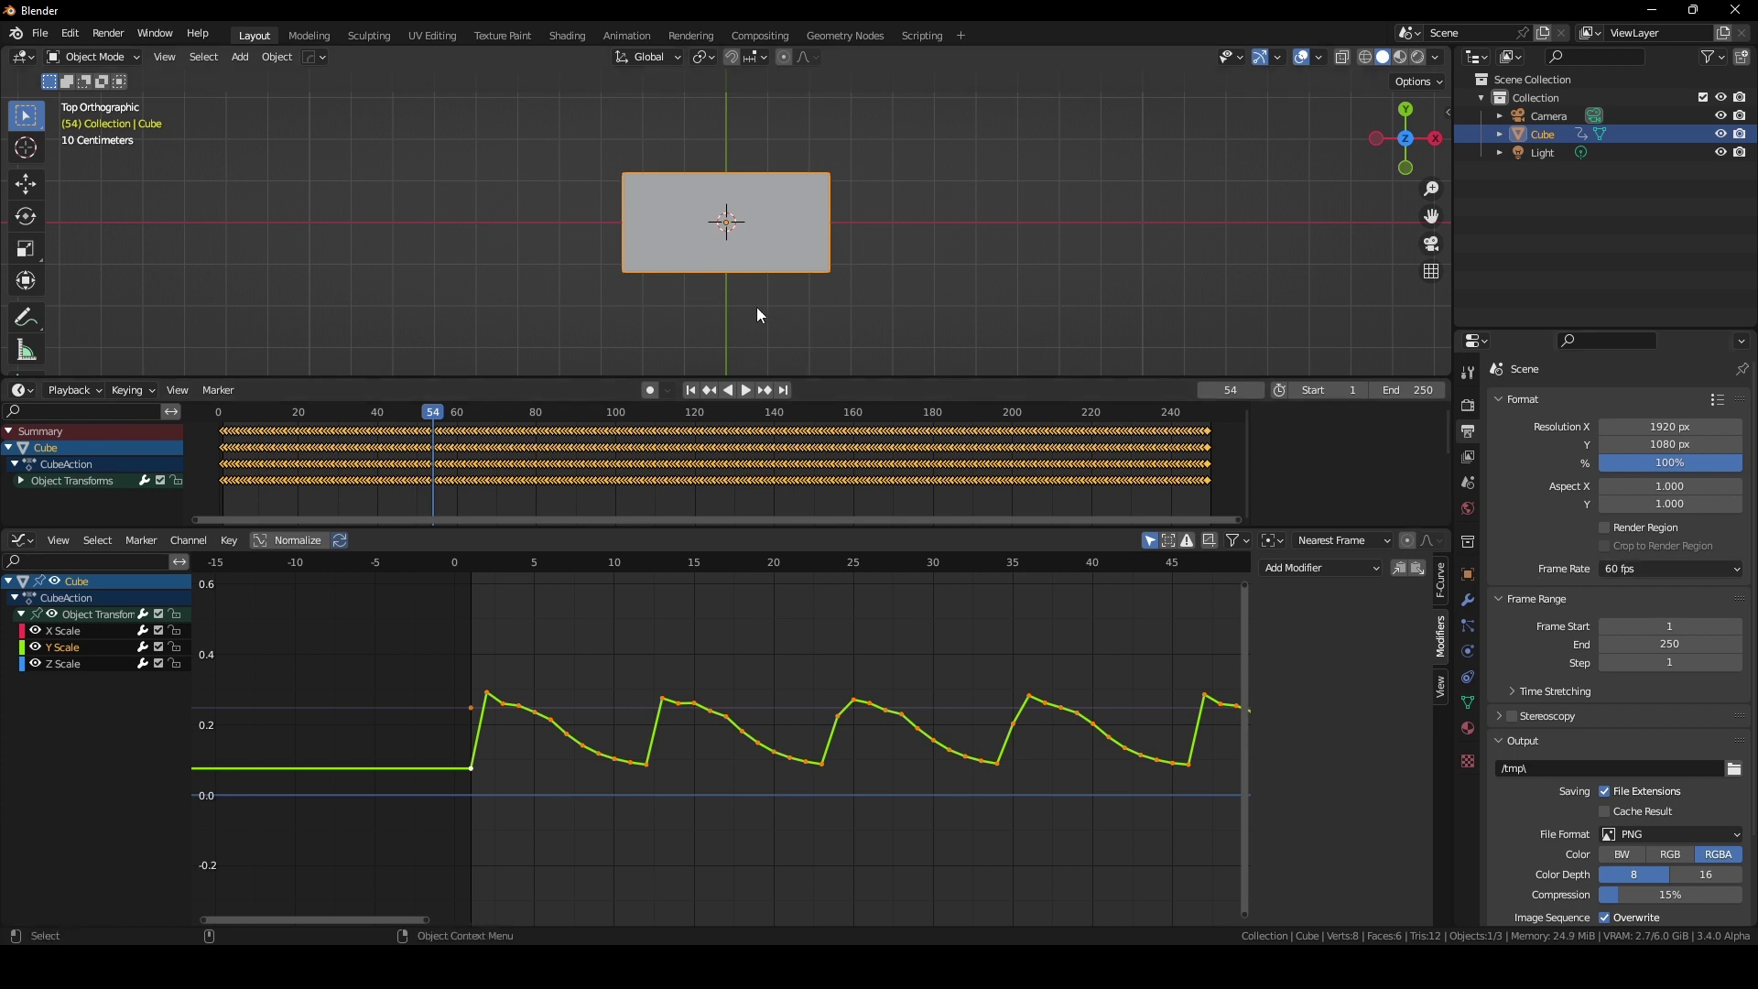
Return the frame rate to 24 fps and begin editing the End frame field
{"action": "left_click", "coordinate": [1631, 570]}
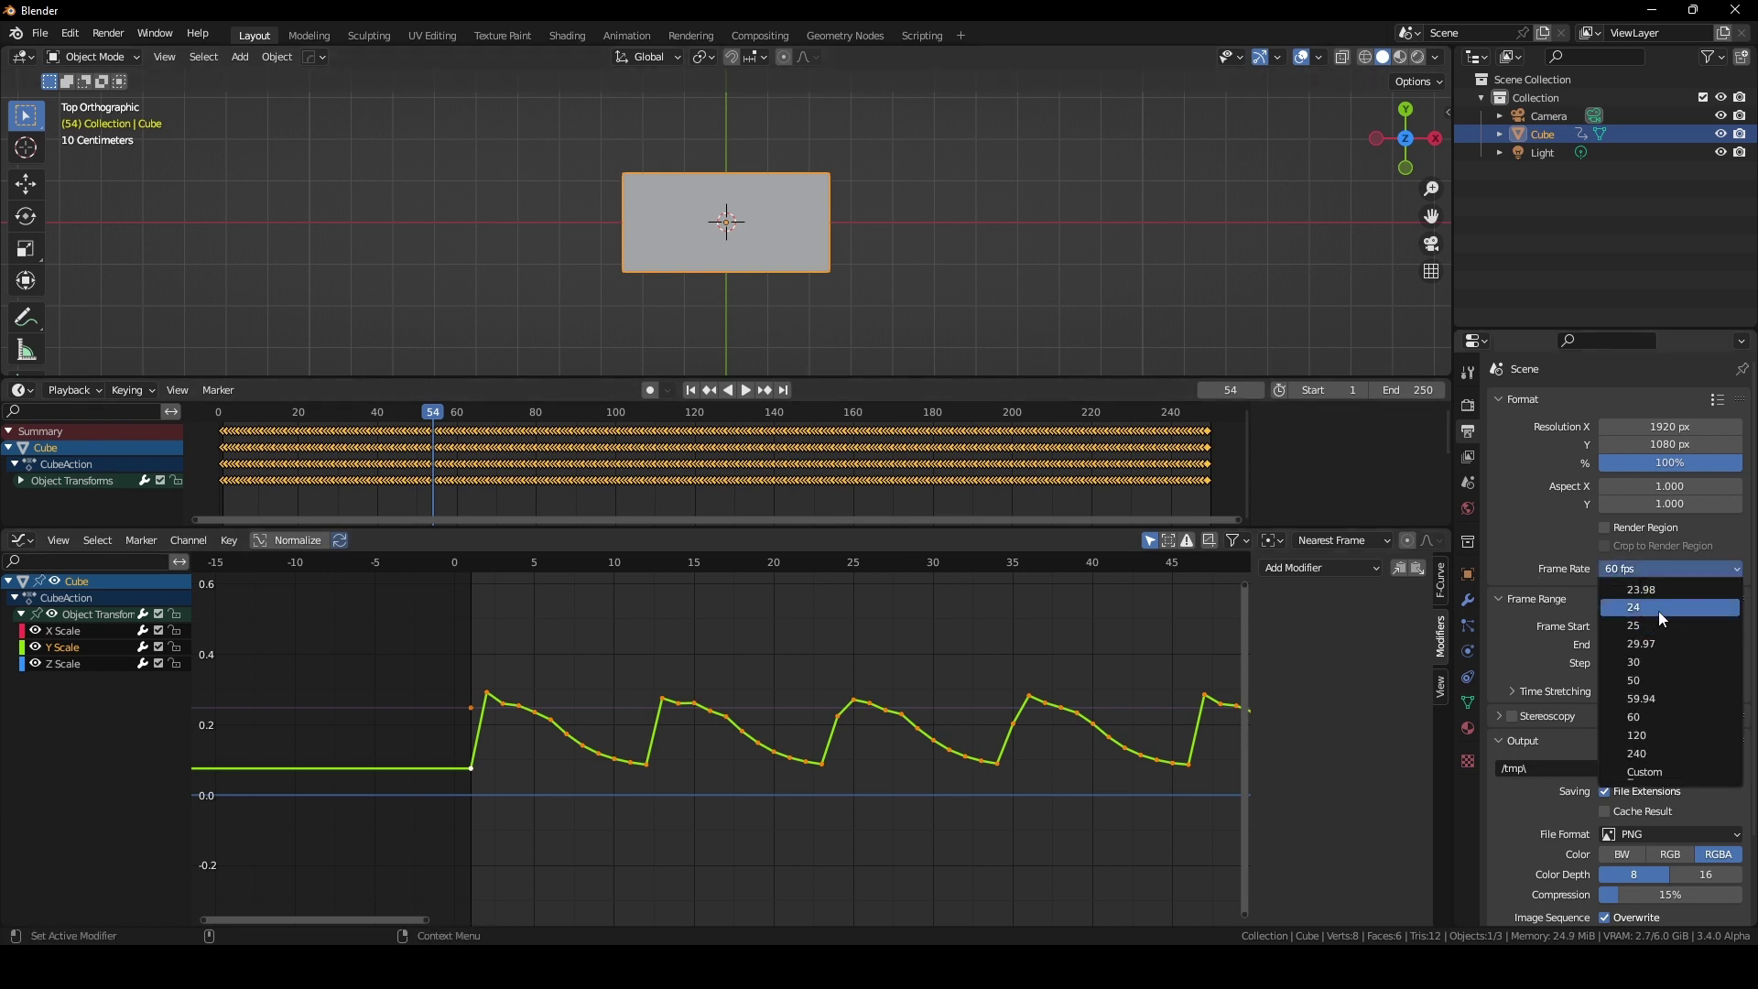
{"action": "left_click", "coordinate": [1657, 612]}
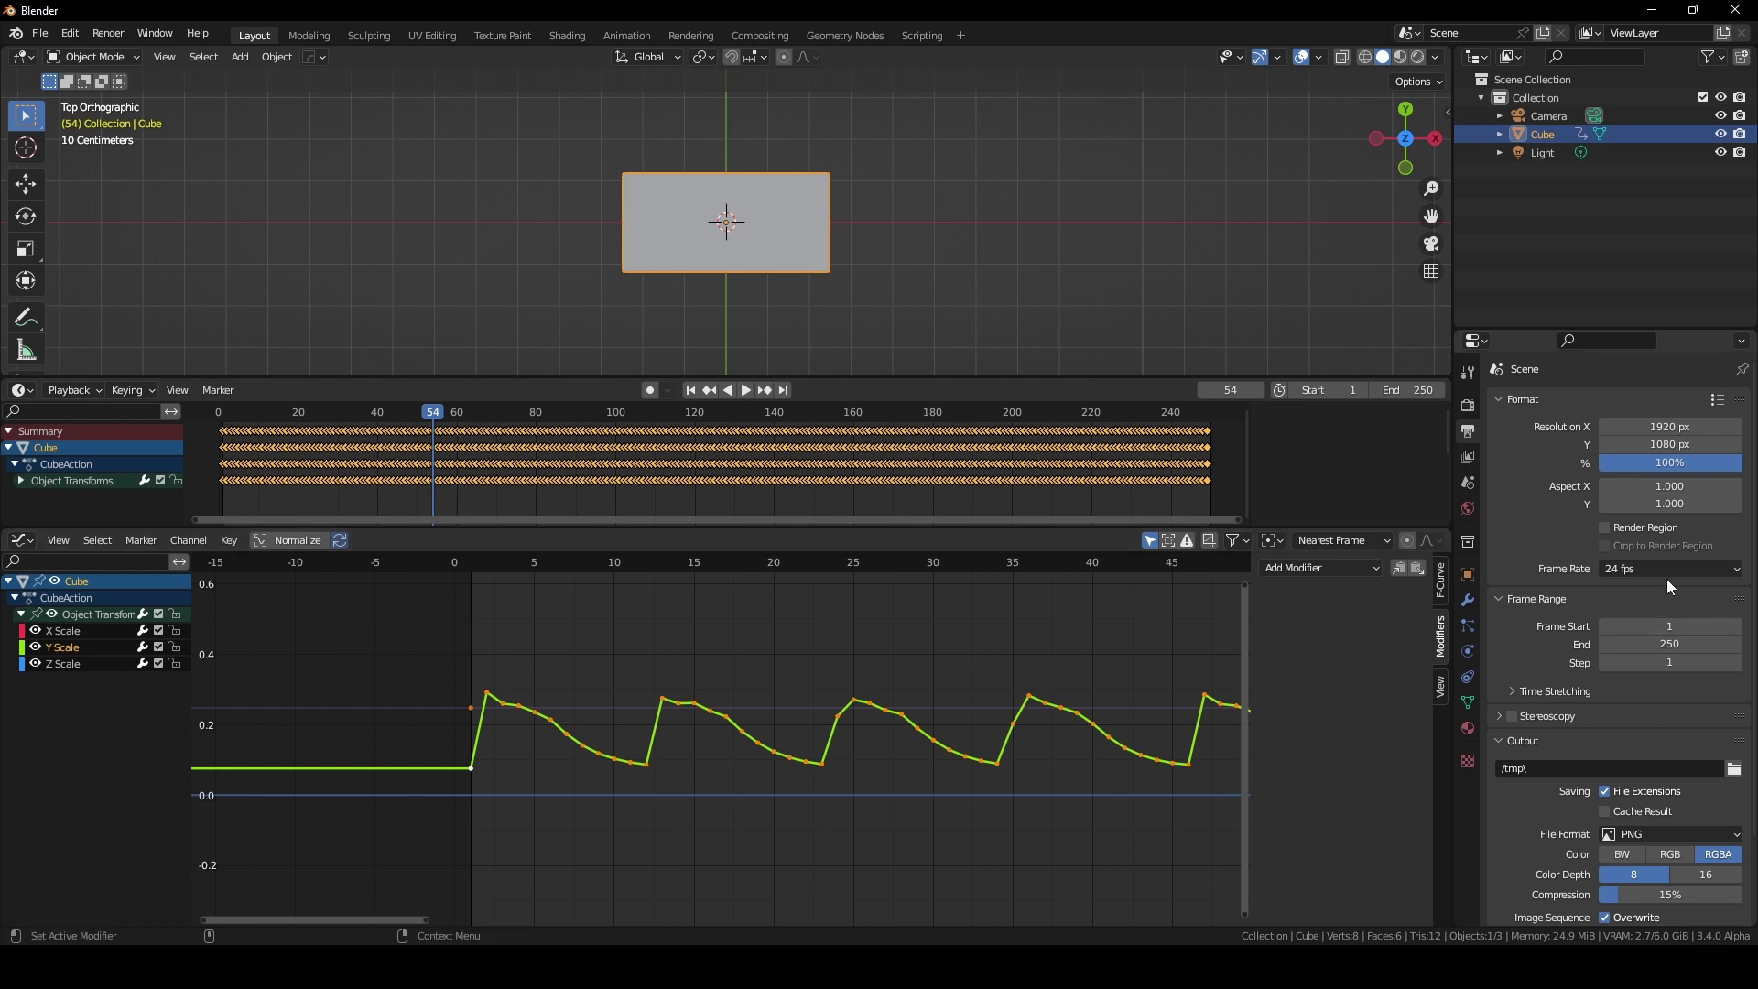
{"action": "left_click", "coordinate": [1645, 643]}
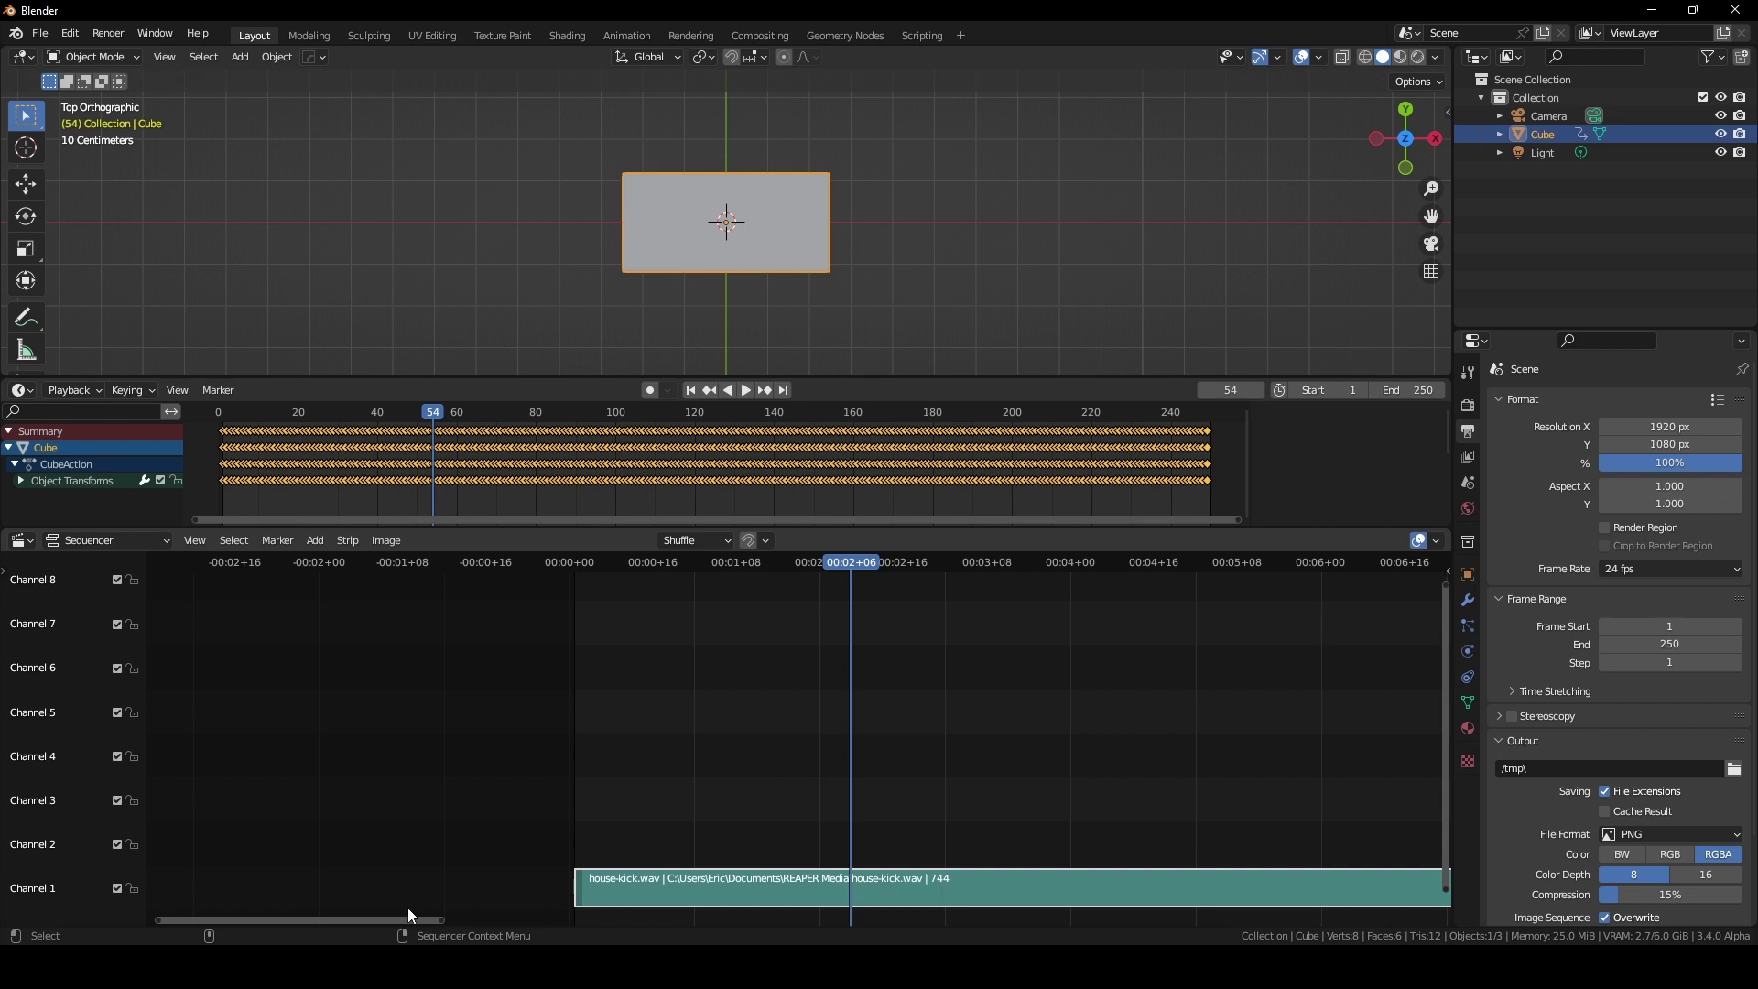
Confirm the house-kick.wav strip ends at frame 744 and set the scene End frame to 745
{"action": "scroll", "coordinate": [403, 915], "scroll_direction": "right", "scroll_amount": 5, "text": "ctrl"}
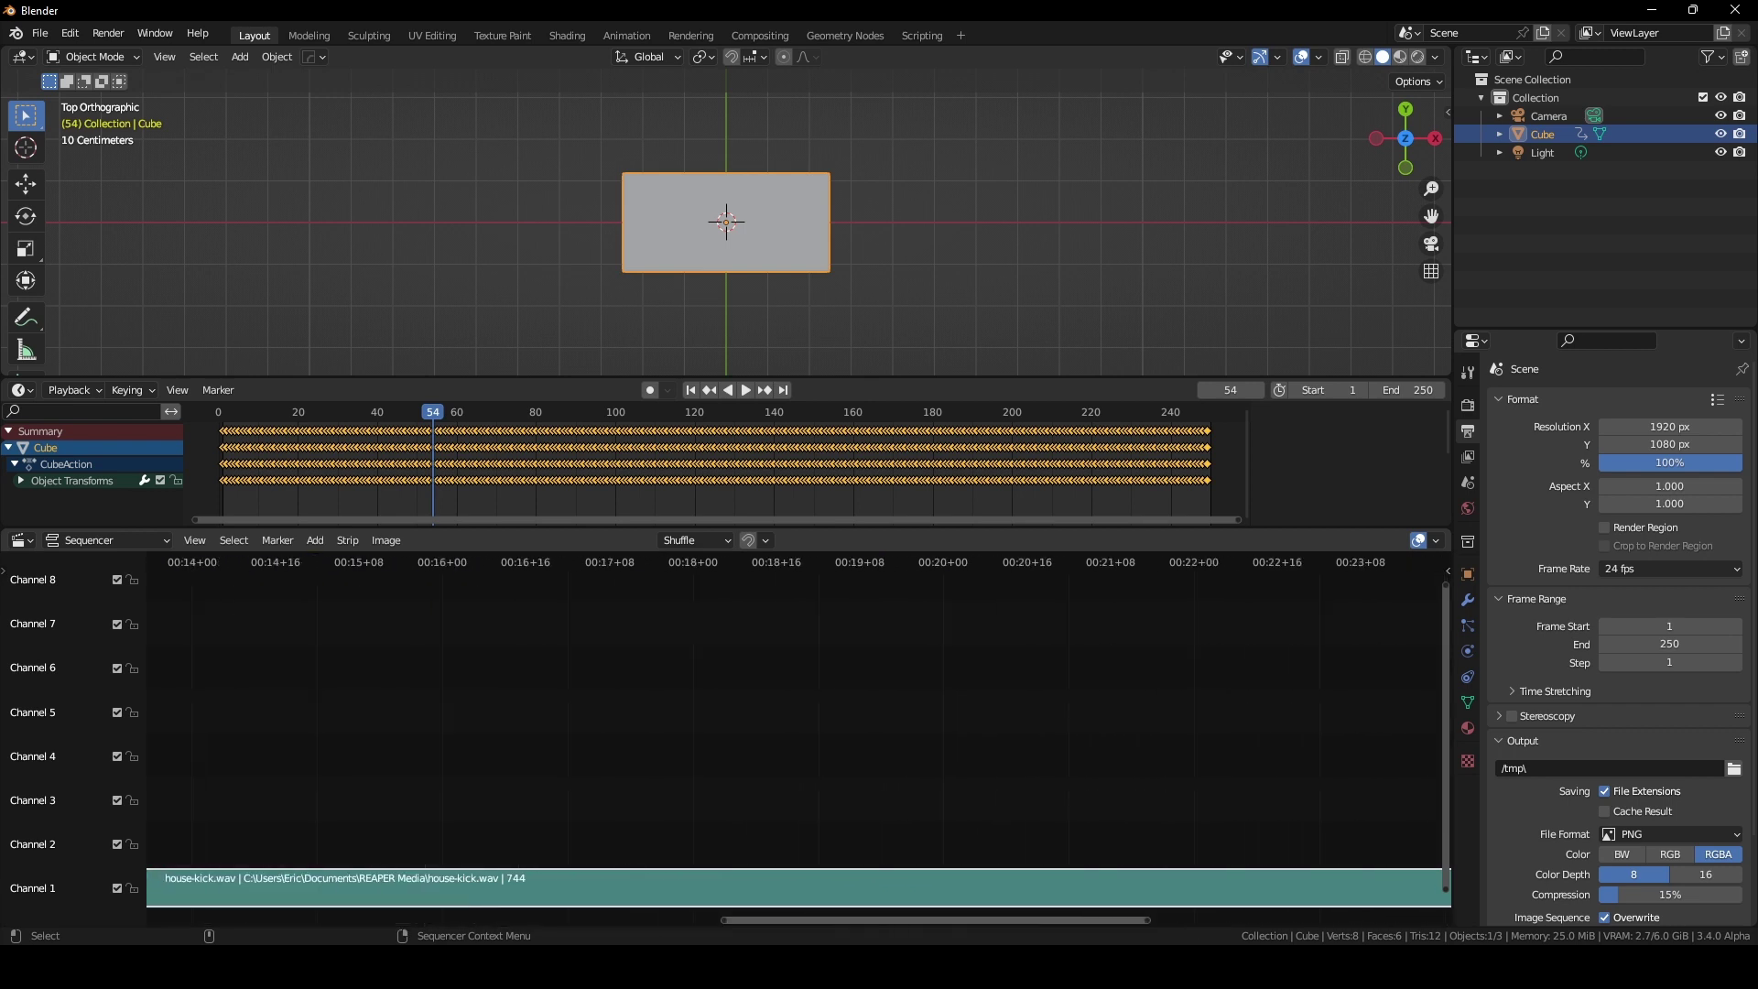
{"action": "scroll", "coordinate": [1343, 855], "scroll_direction": "right", "scroll_amount": 5, "text": "ctrl"}
{"action": "left_click_drag", "start_coordinate": [1282, 563], "coordinate": [1311, 569]}
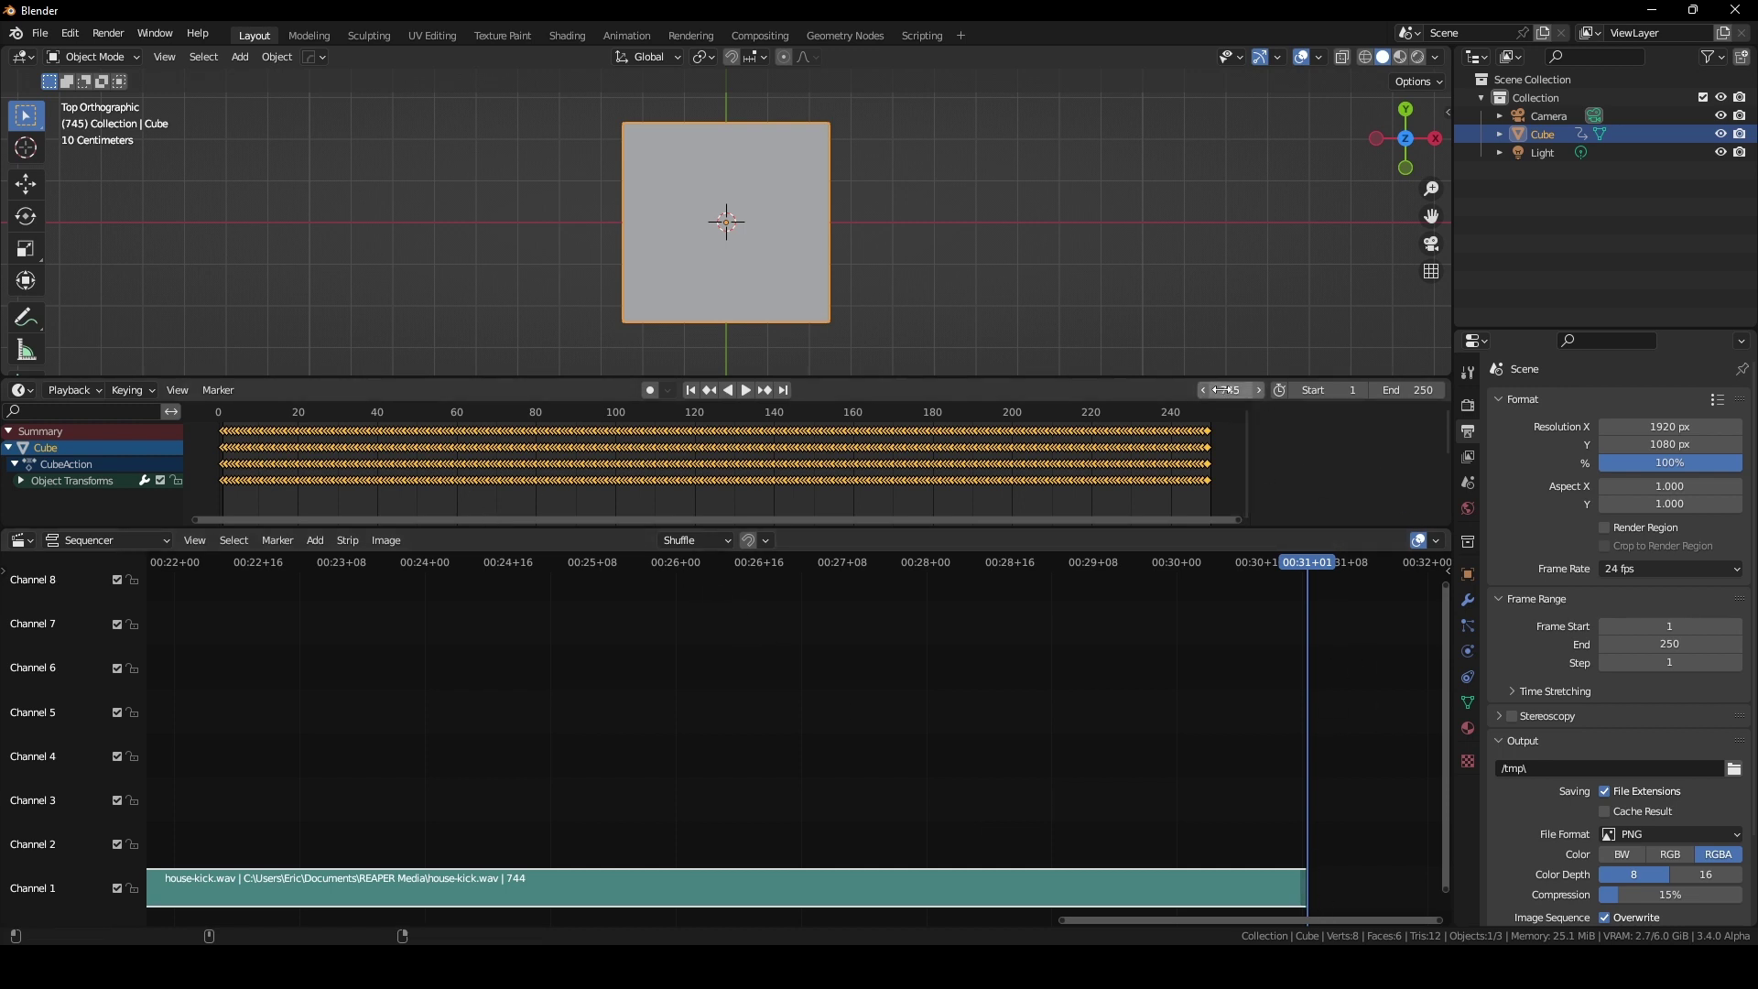
{"action": "left_click", "coordinate": [1410, 390]}
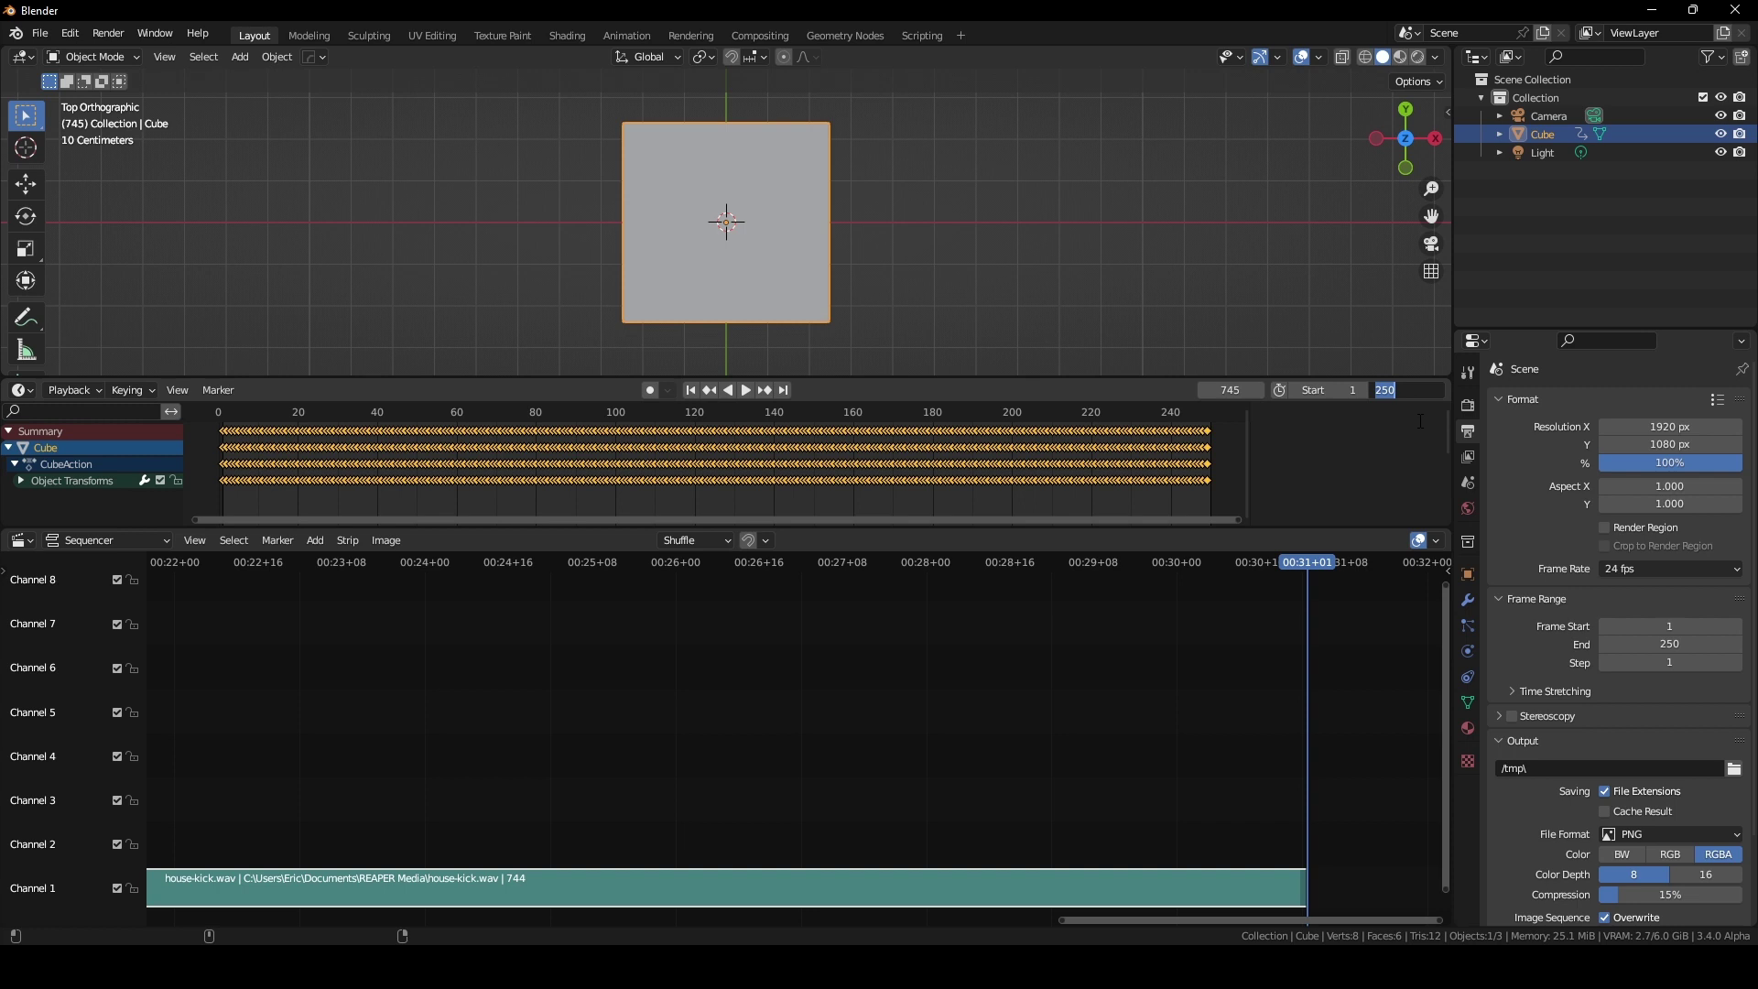
{"action": "type", "text": "745"}
{"action": "key", "text": "Return"}
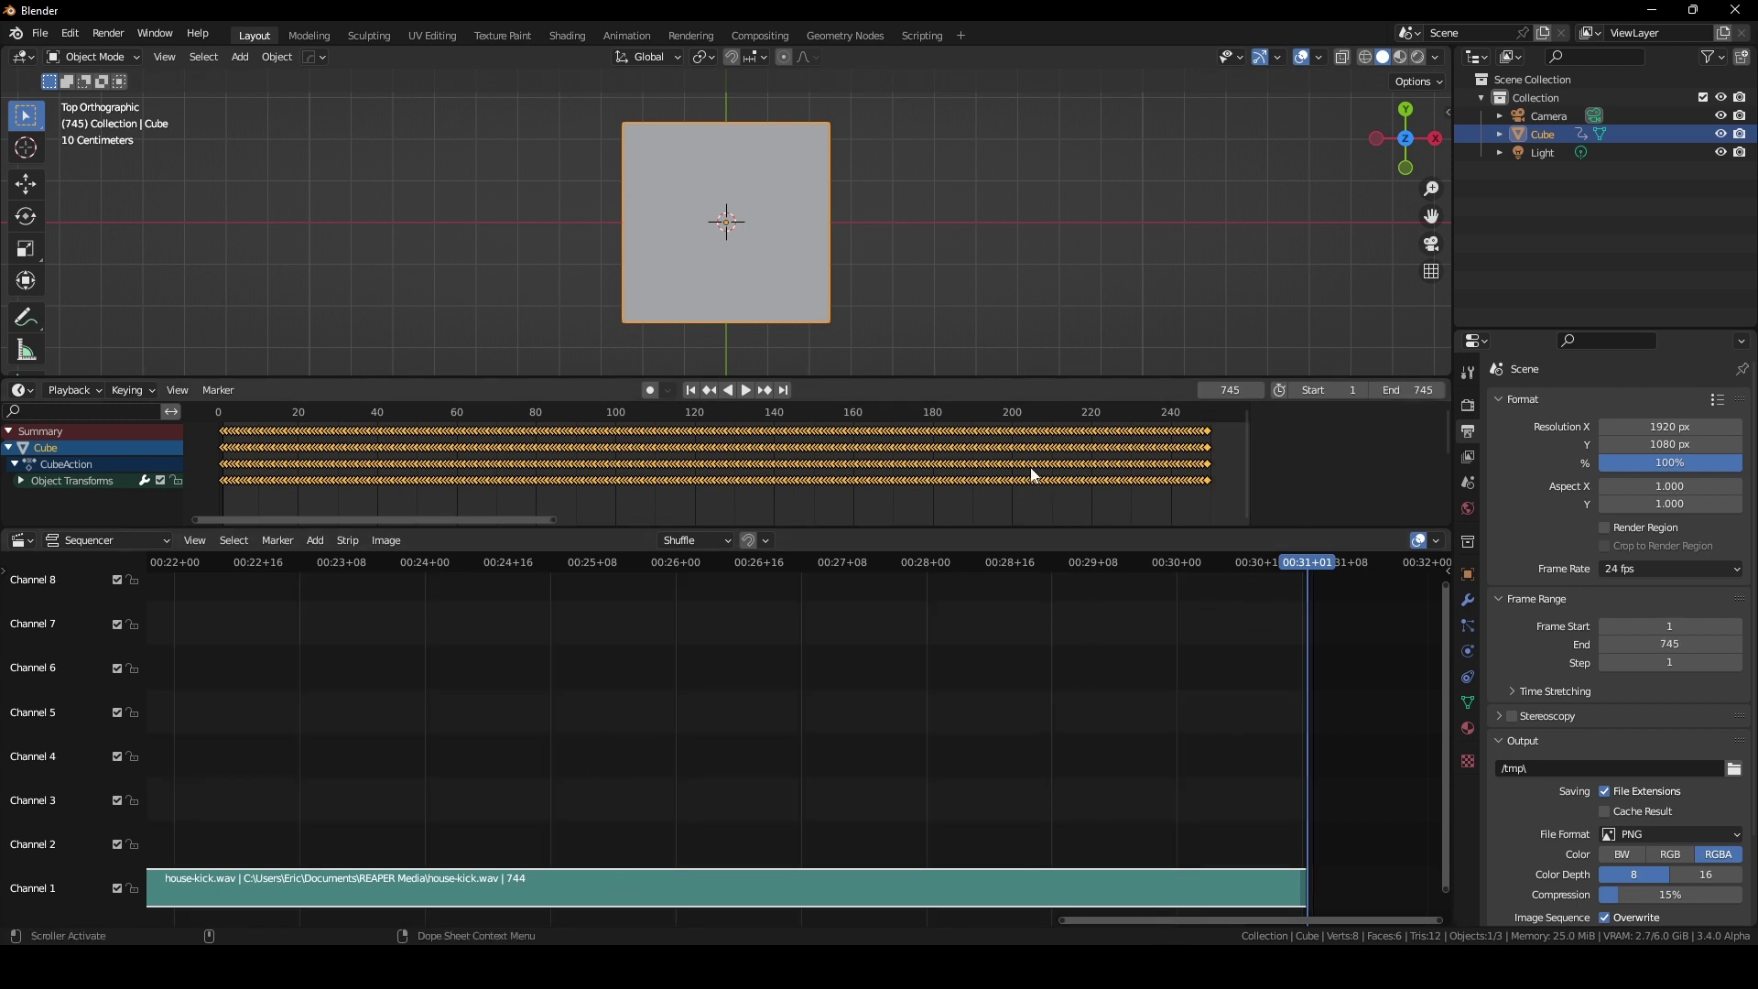
Show the Dope Sheet sidebar and expand the object transforms to list the scale channels
{"action": "key", "text": "n"}
{"action": "left_click", "coordinate": [20, 479]}
{"action": "scroll", "coordinate": [34, 501], "scroll_direction": "down", "scroll_amount": 1}
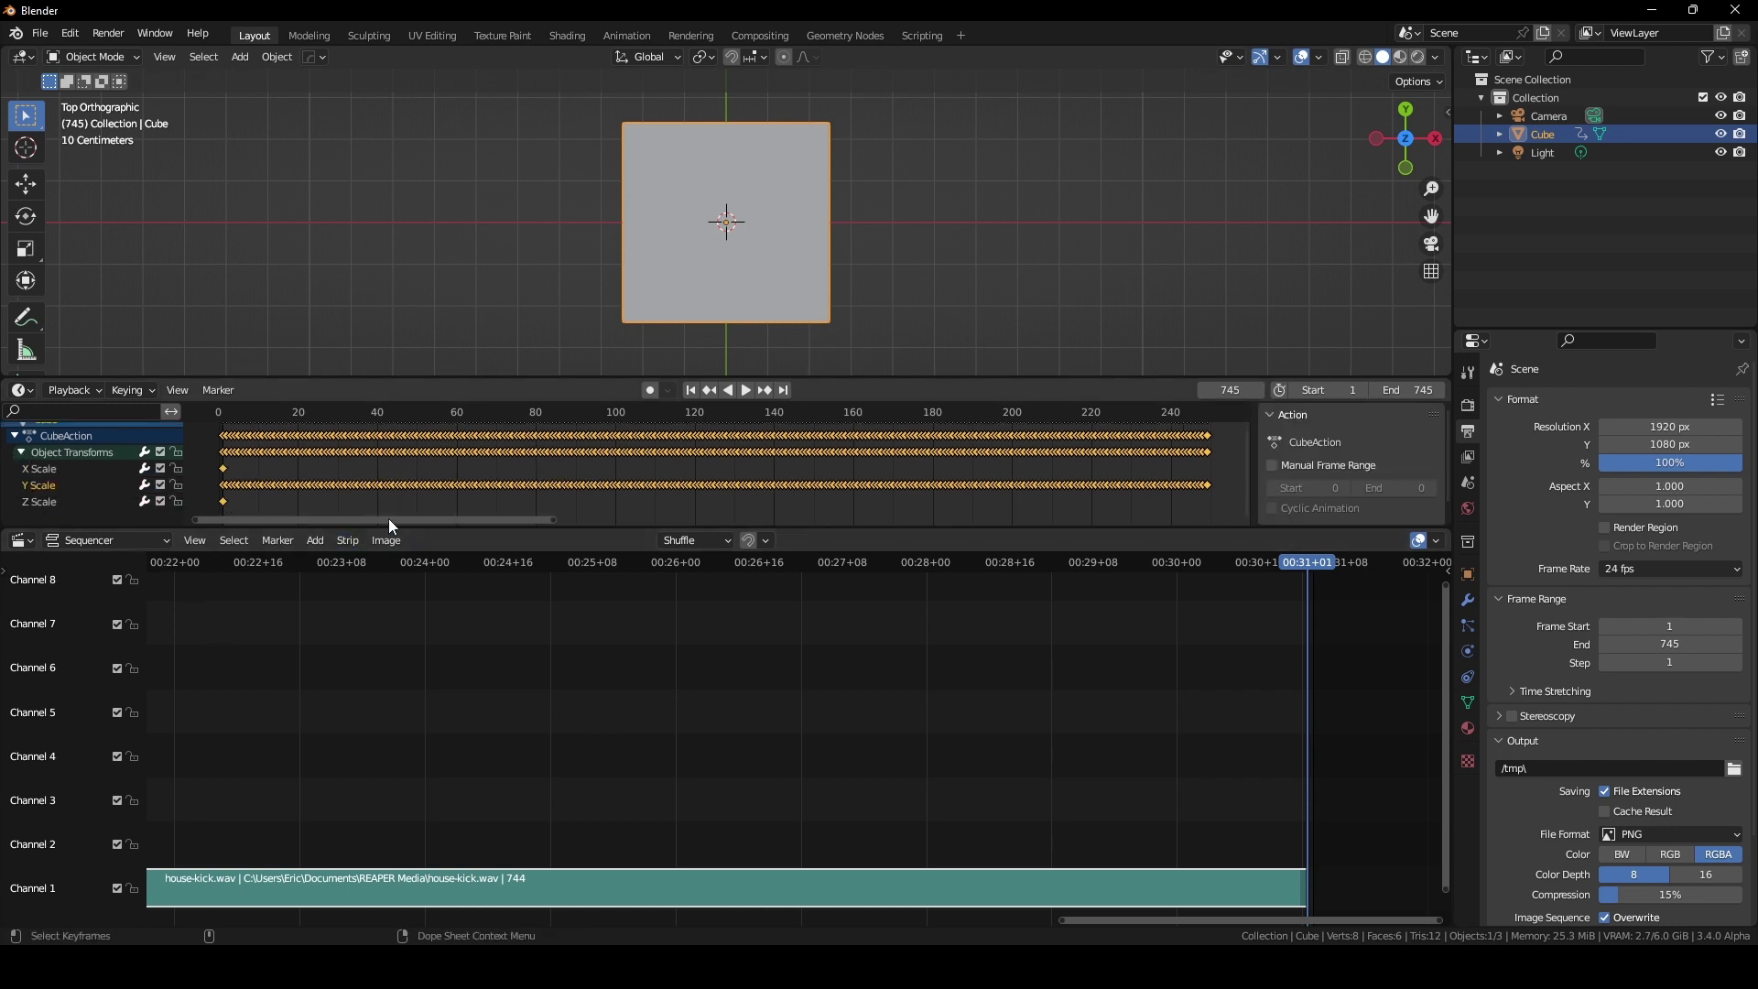
{"action": "left_click_drag", "start_coordinate": [388, 518], "coordinate": [55, 487]}
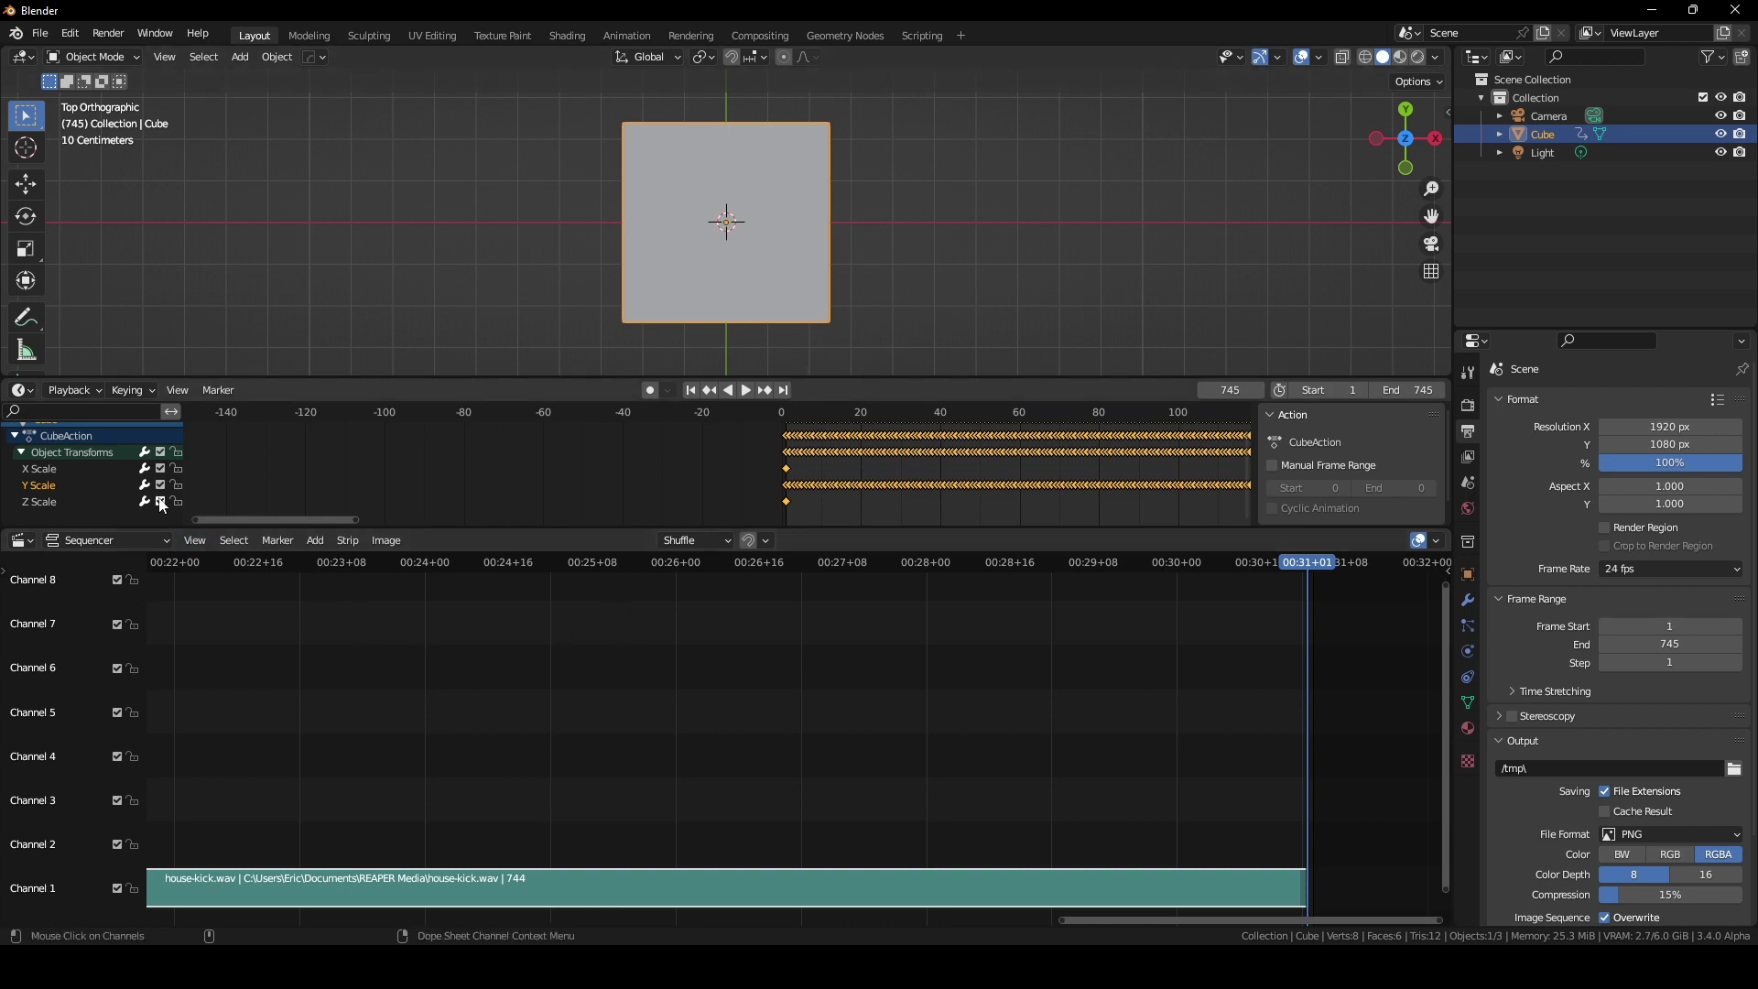
In the Graph Editor, bake house-kick.wav into the Y Scale curve and play it back
{"action": "left_click", "coordinate": [22, 540]}
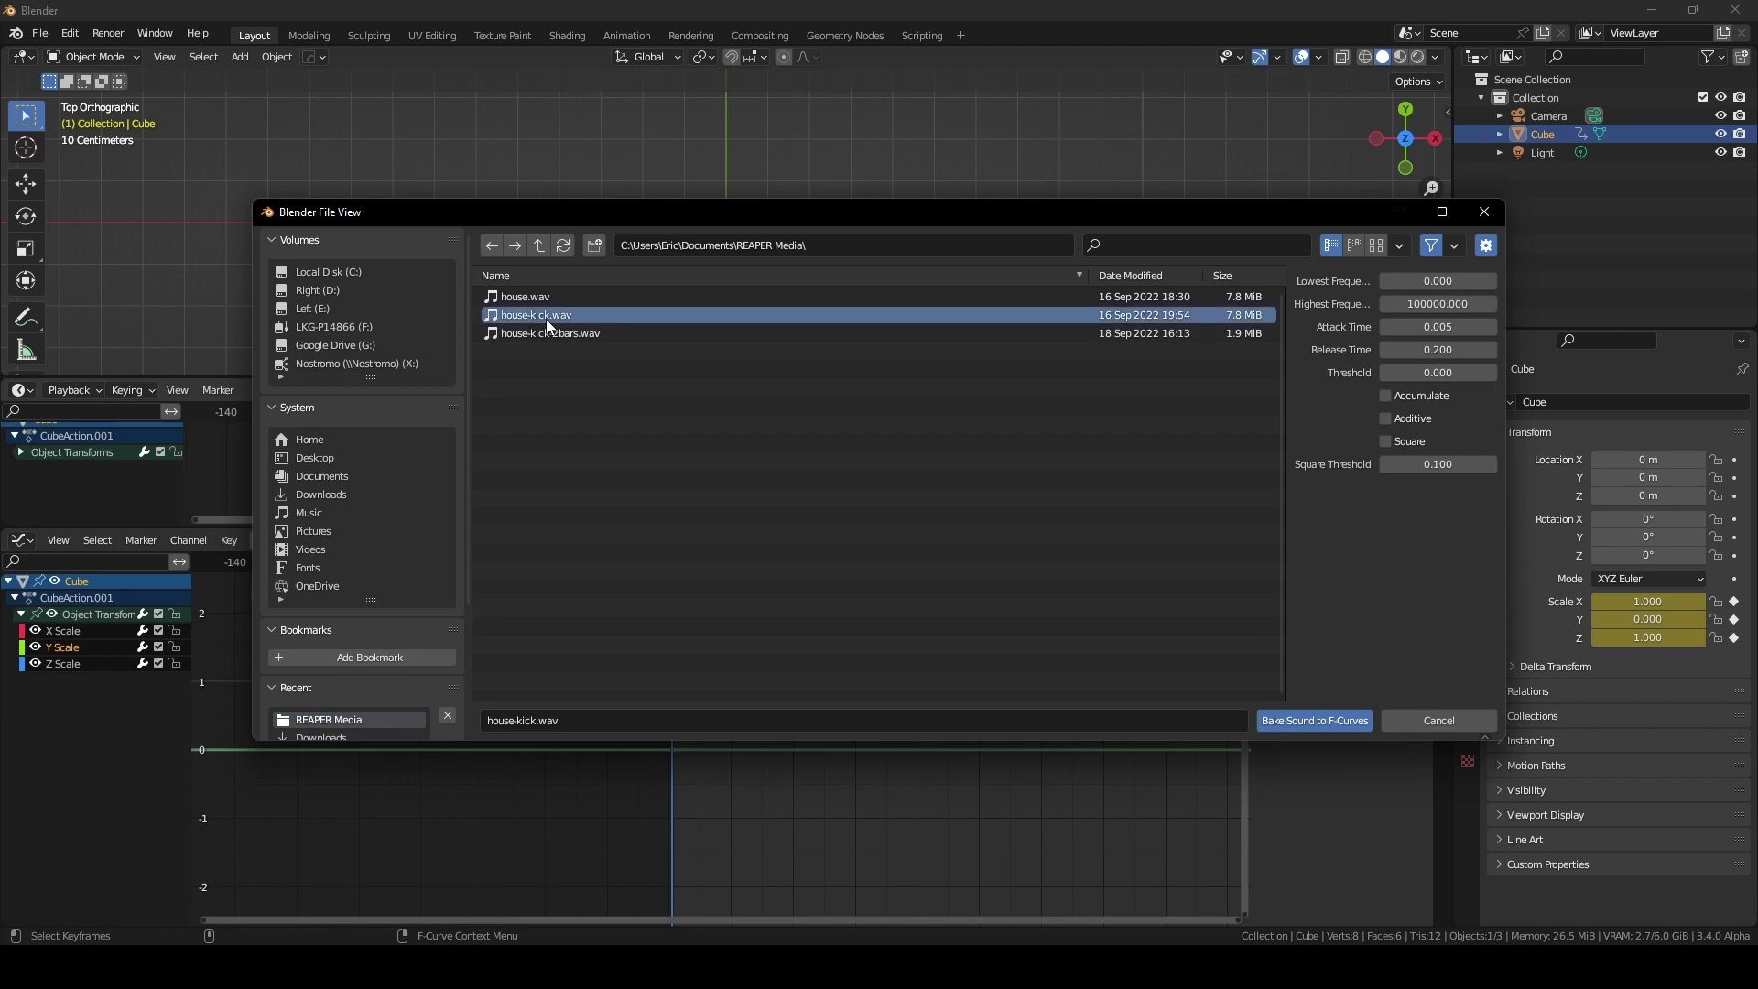
{"action": "double_click", "coordinate": [546, 318]}
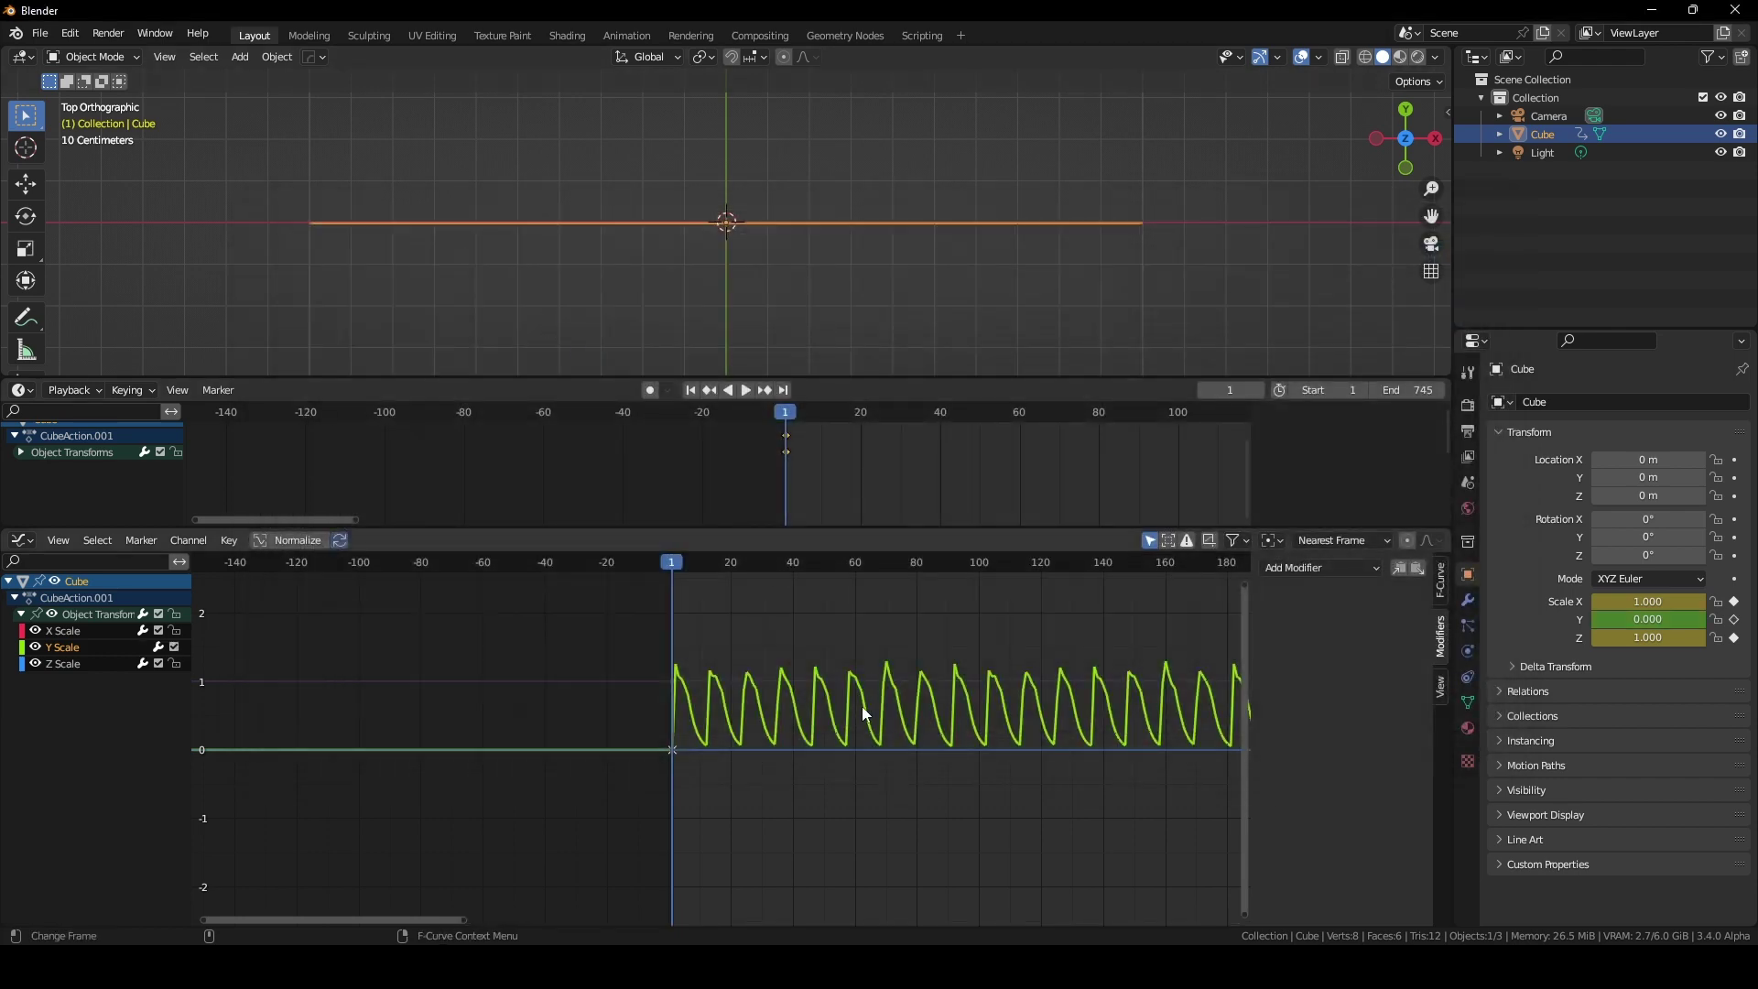
{"action": "key", "text": "space"}
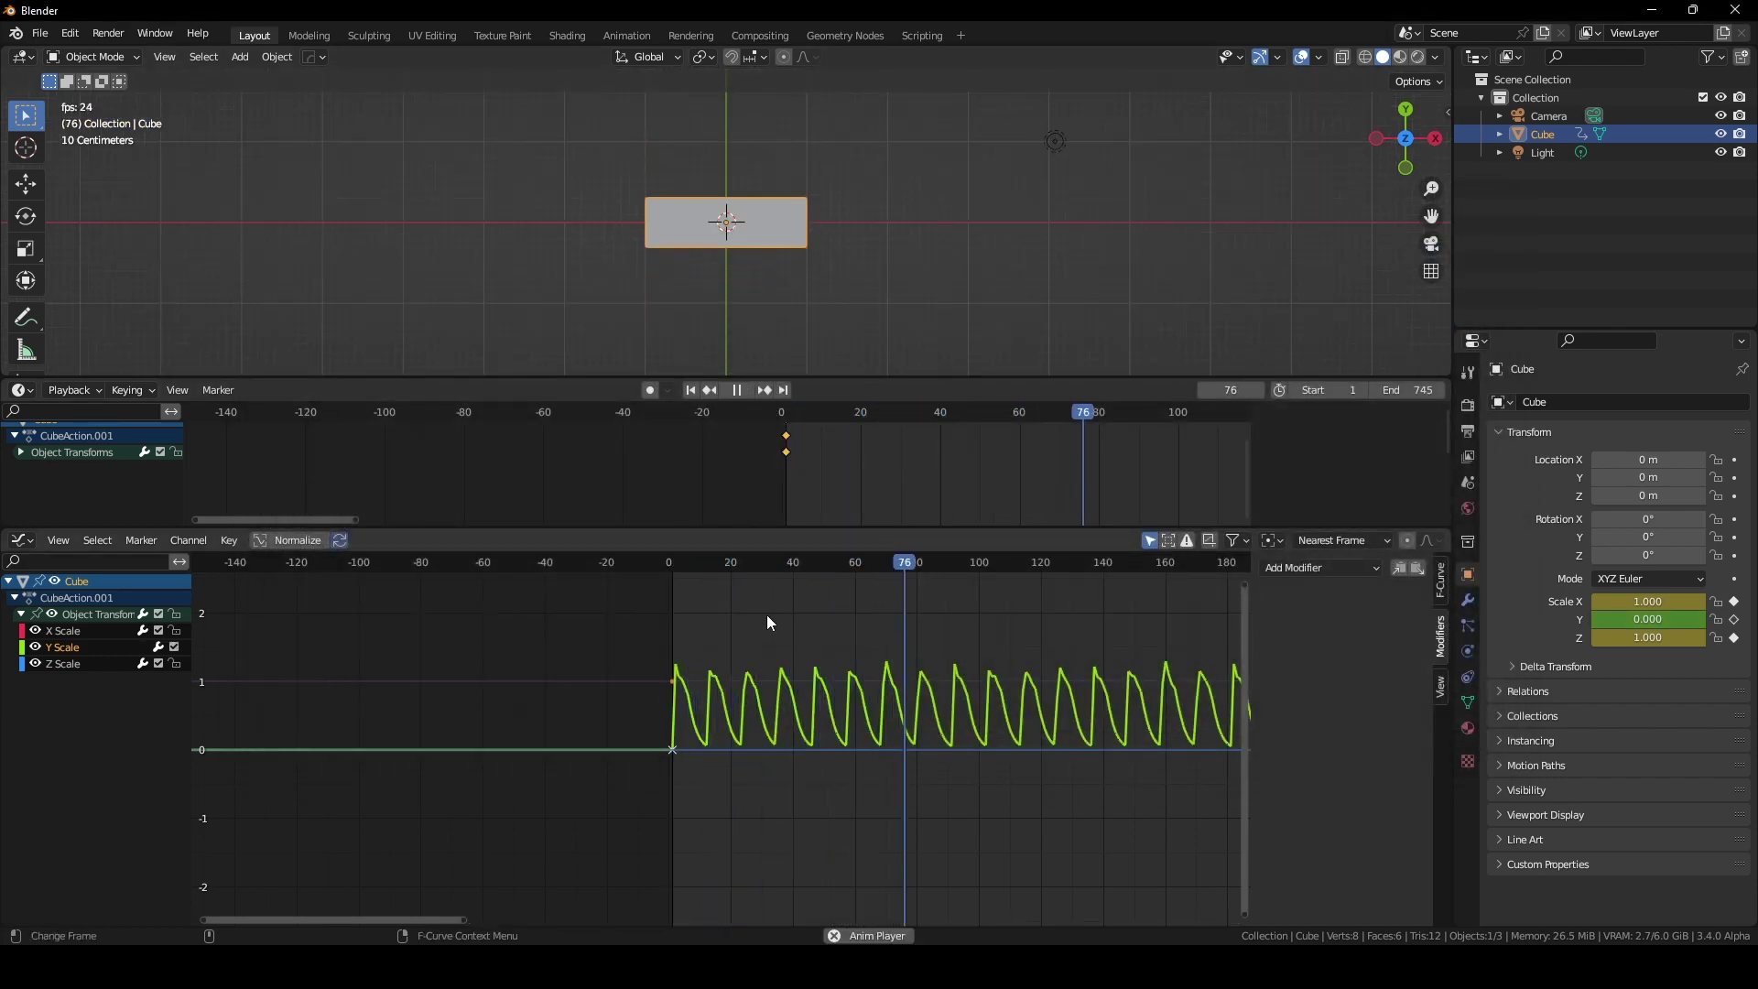
{"action": "key", "text": "space"}
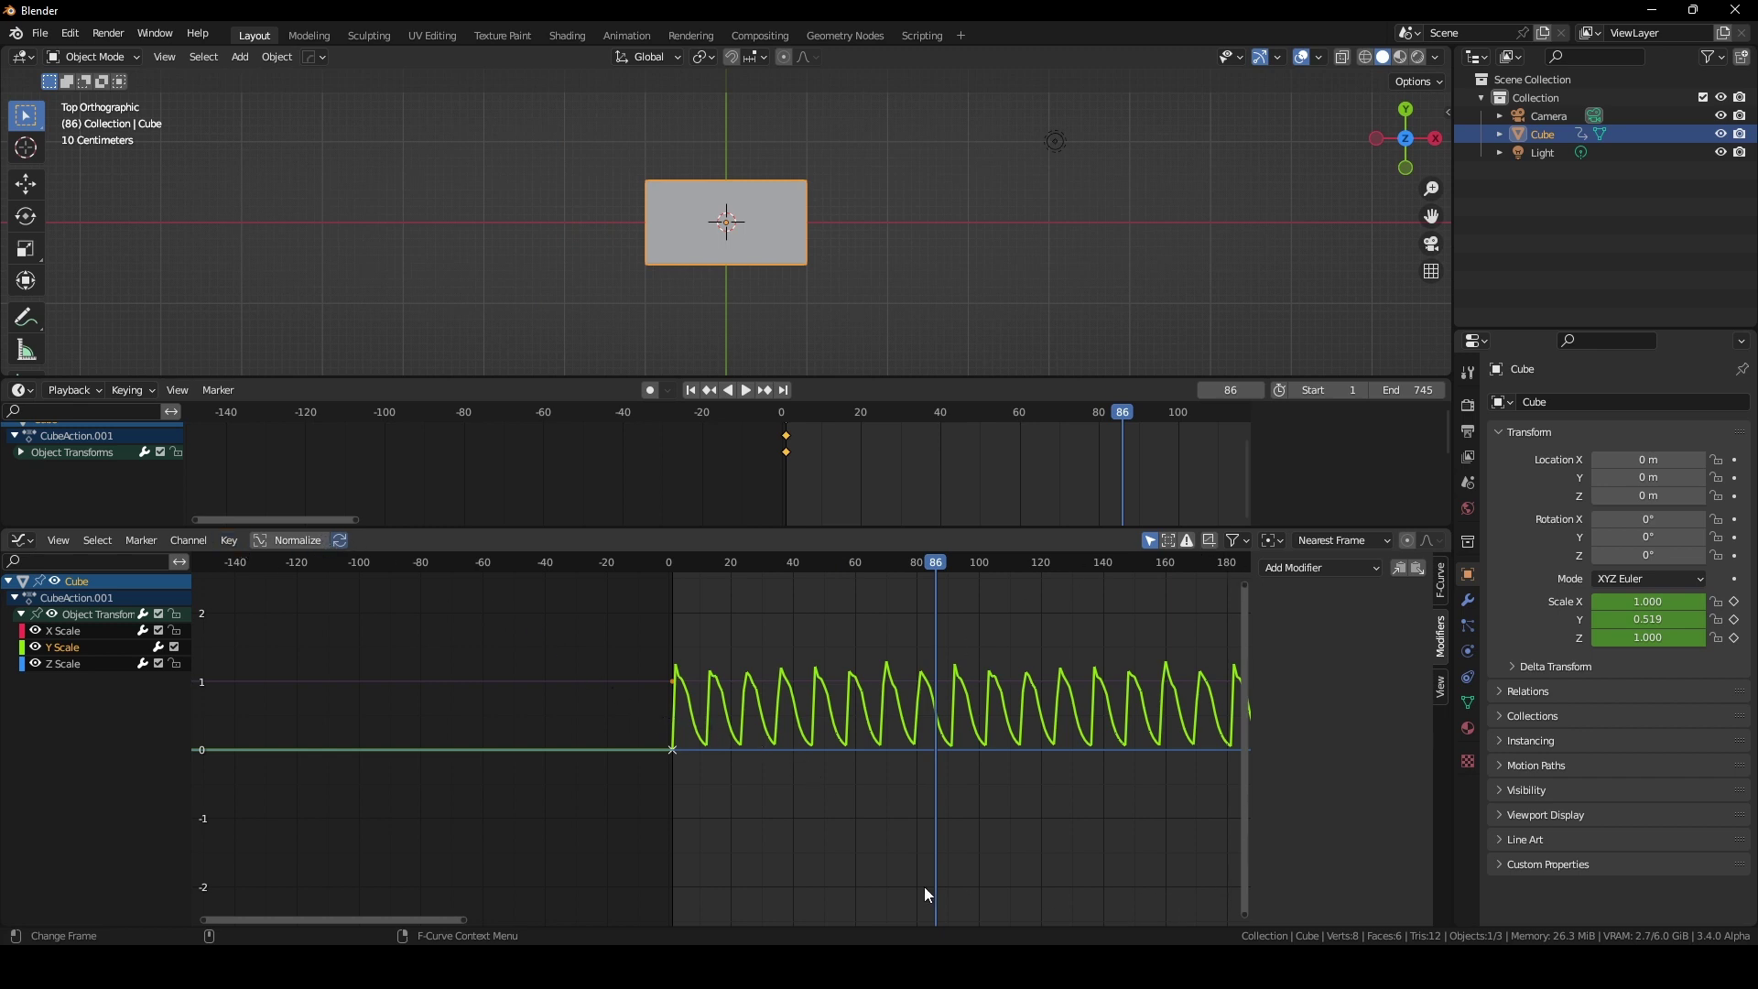
Enlarge the 3D viewport and un-bake the Y Scale curve into editable keyframes
{"action": "left_click_drag", "start_coordinate": [465, 919], "coordinate": [1241, 919]}
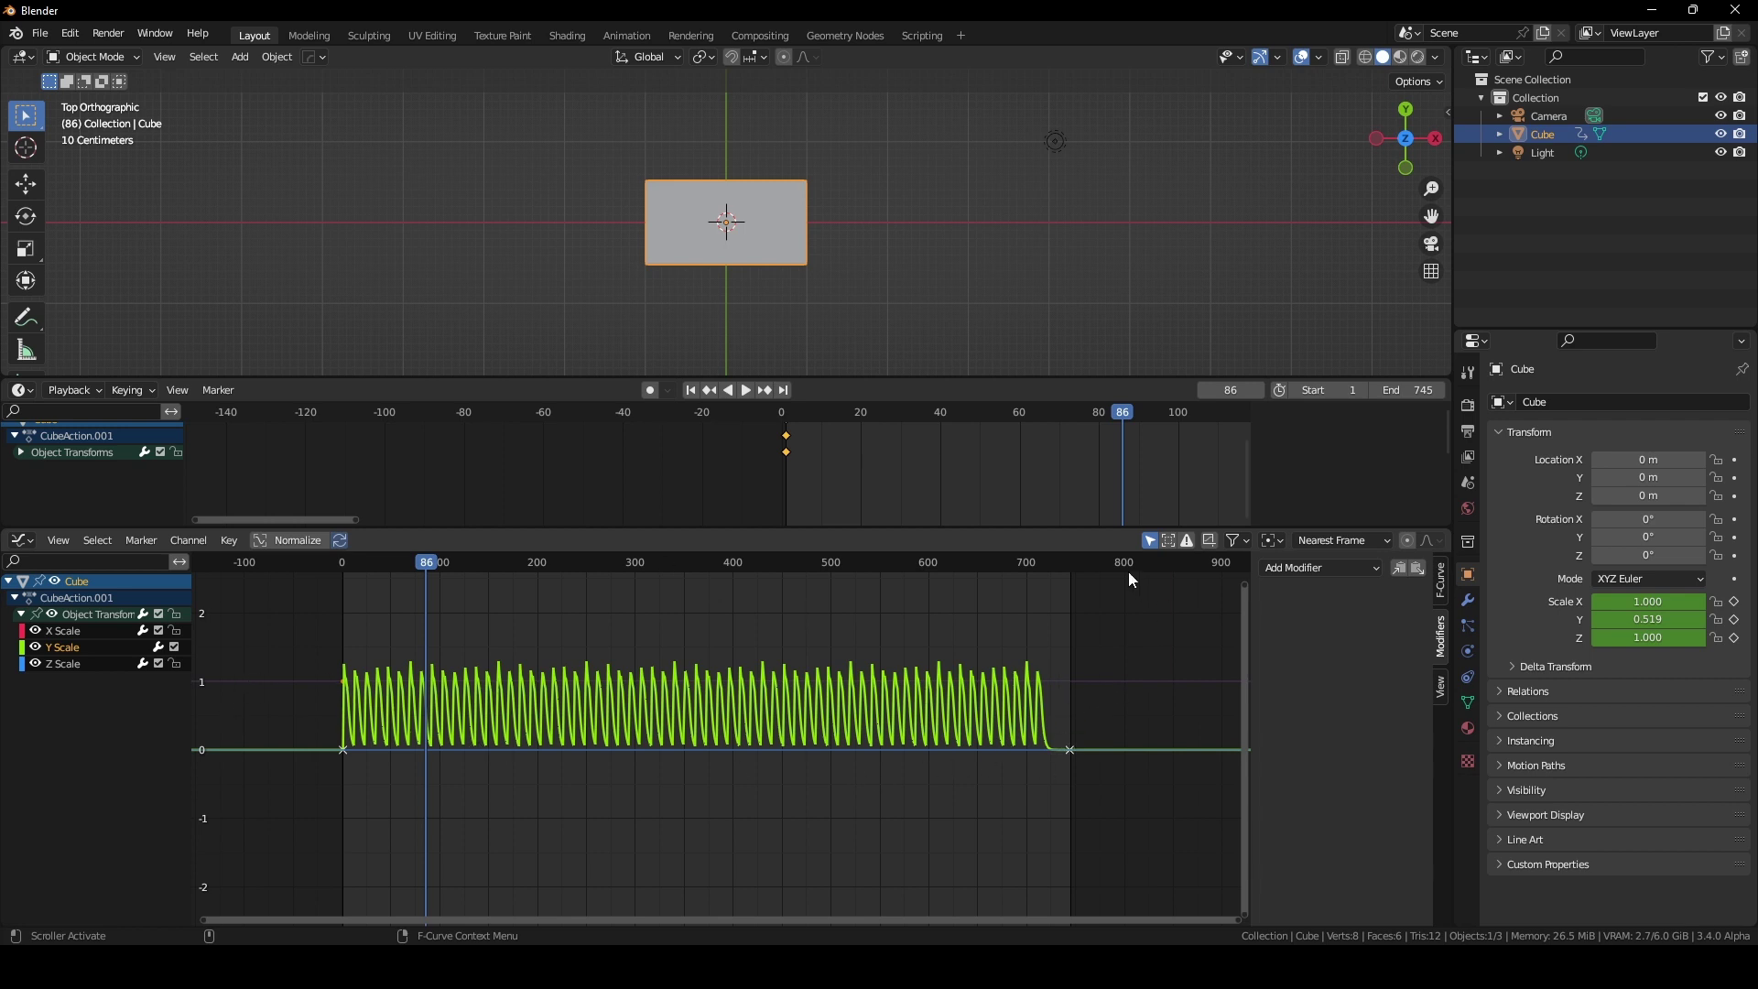
{"action": "left_click_drag", "start_coordinate": [1044, 376], "coordinate": [1046, 439]}
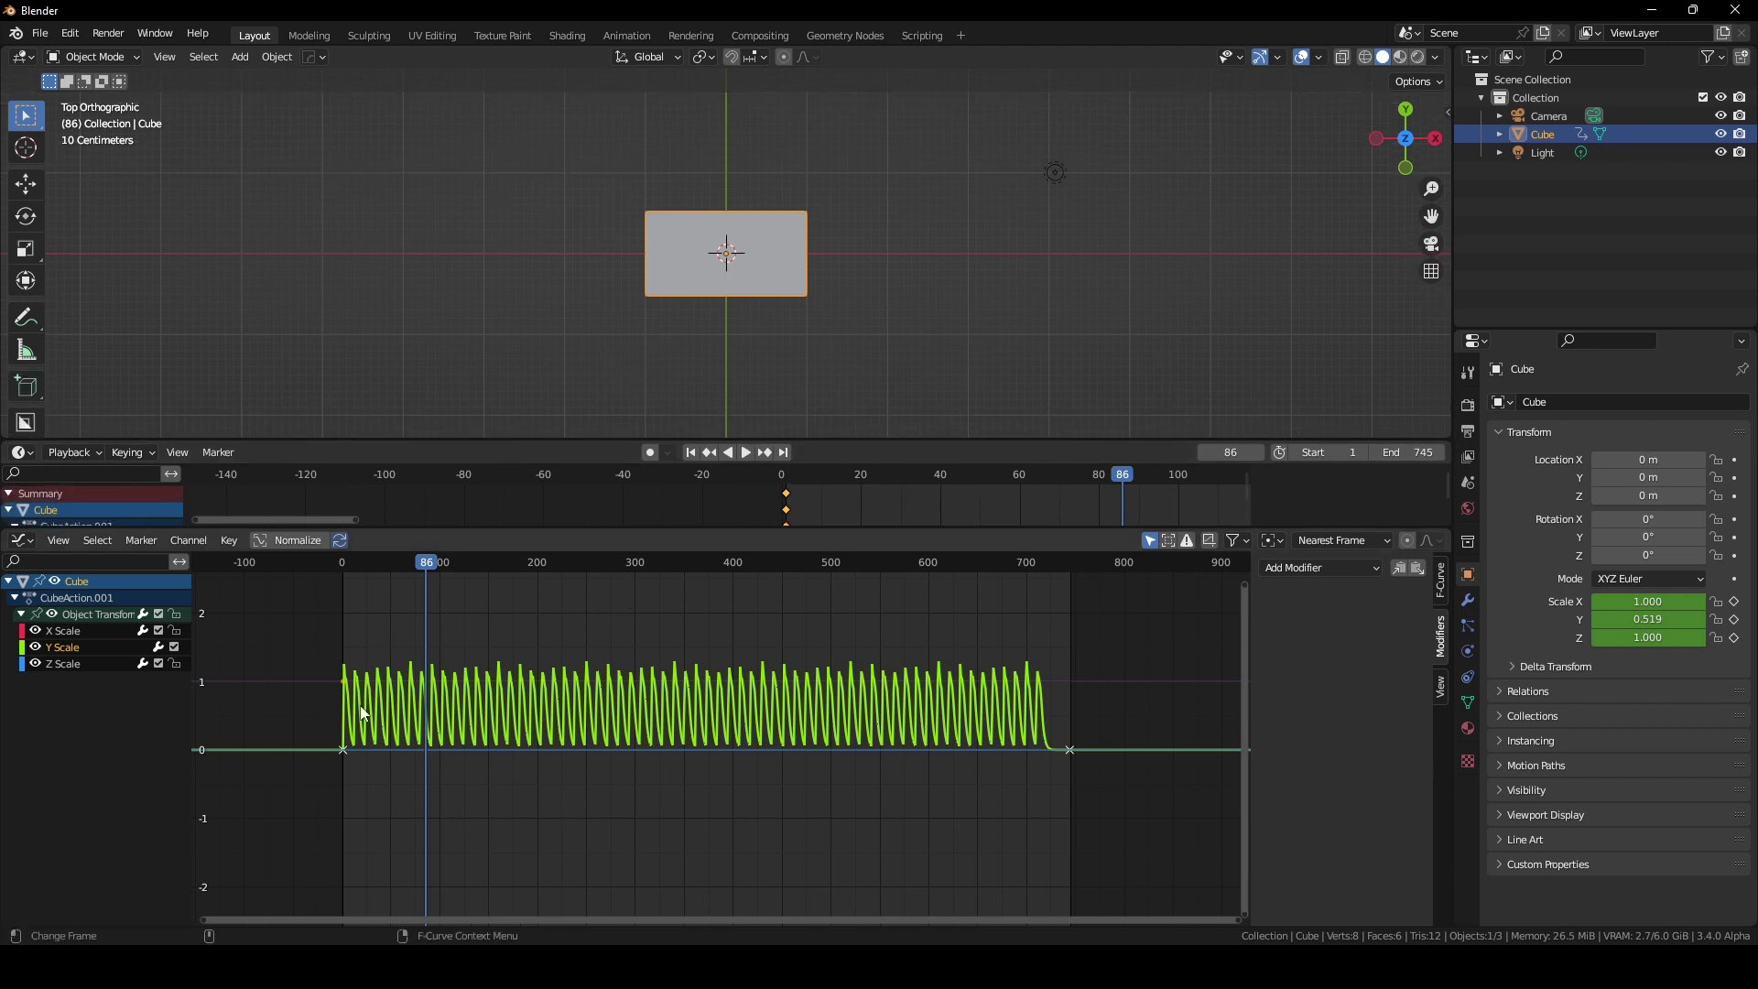
{"action": "left_click", "coordinate": [229, 540]}
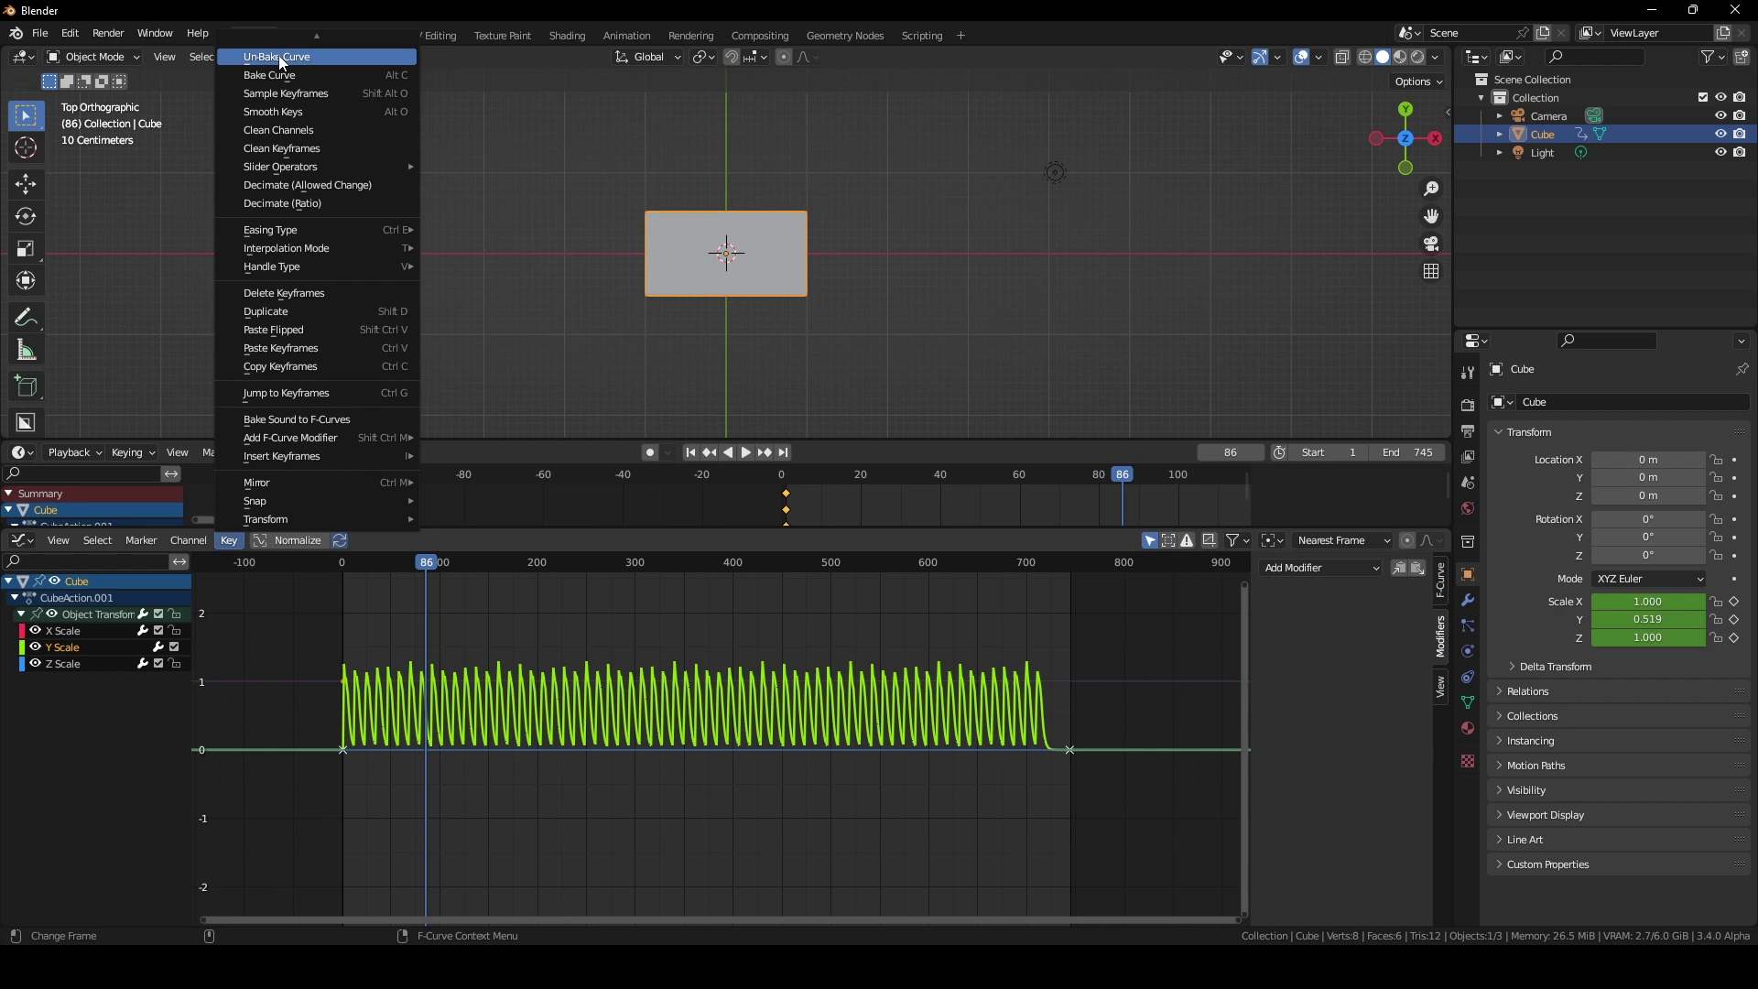
{"action": "left_click", "coordinate": [278, 56]}
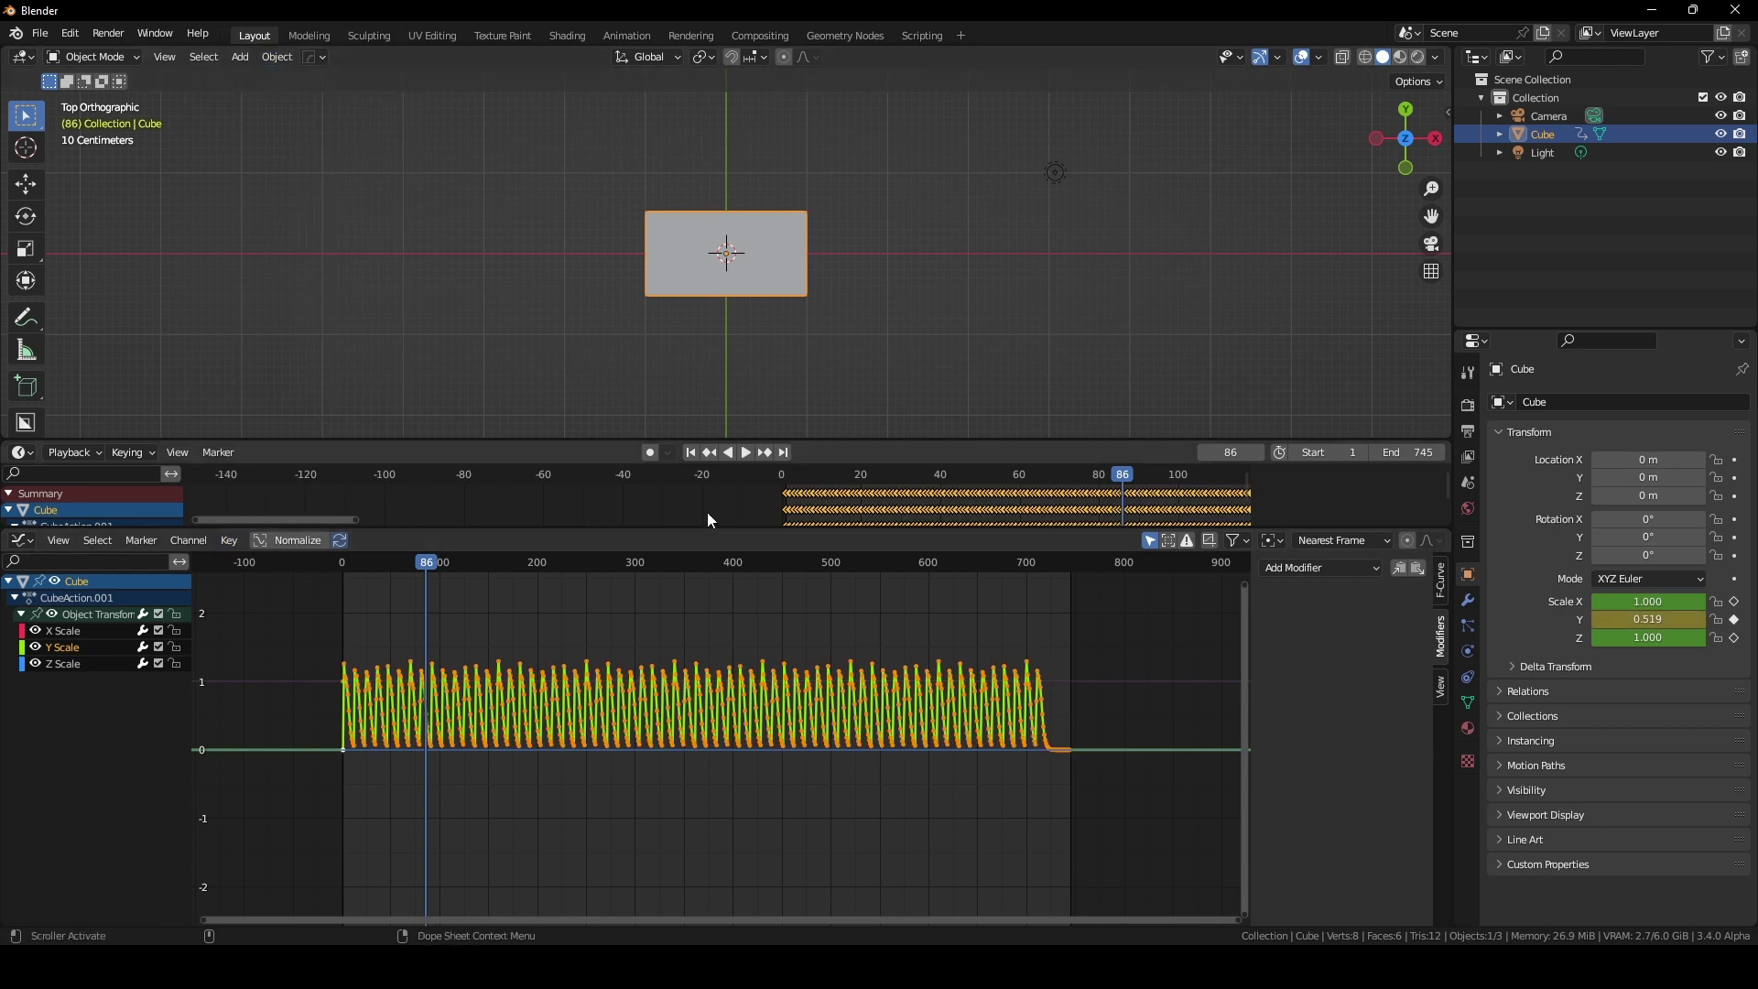
Run keyframe_active.py from the Scripting workspace and view the console's Y Scale keyframes through frame 744
{"action": "left_click", "coordinate": [921, 36]}
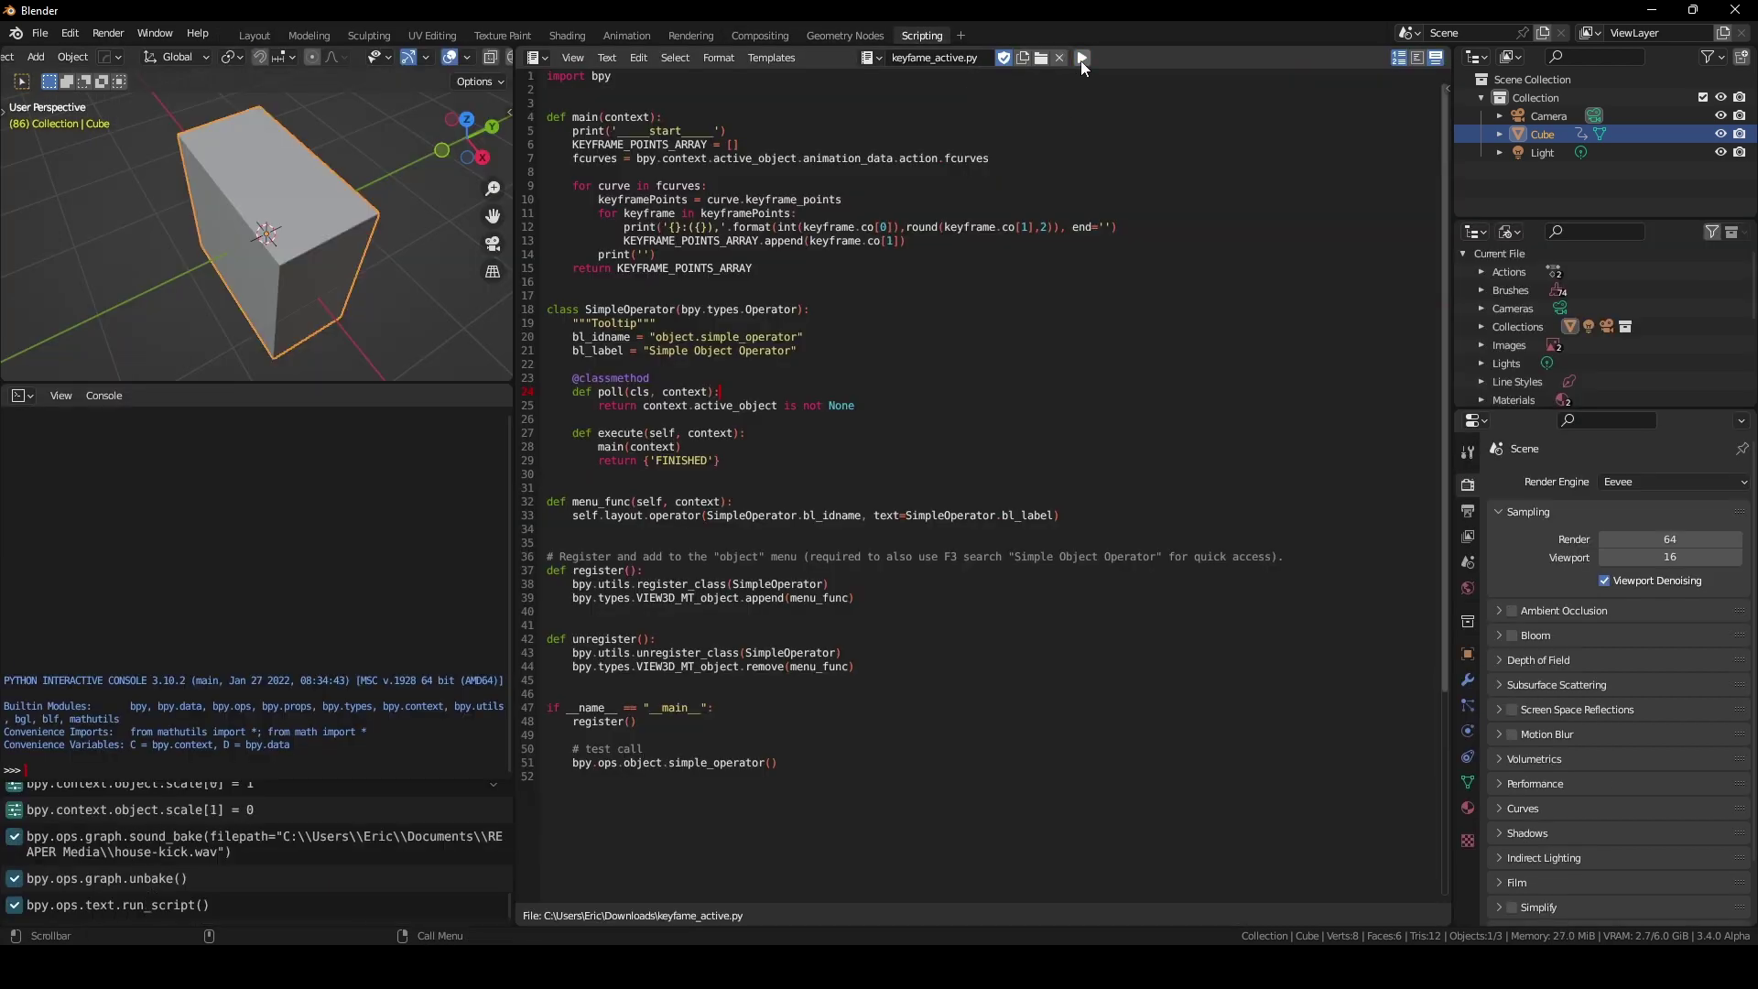
{"action": "mouse_move", "coordinate": [352, 970]}
{"action": "mouse_move", "coordinate": [433, 971]}
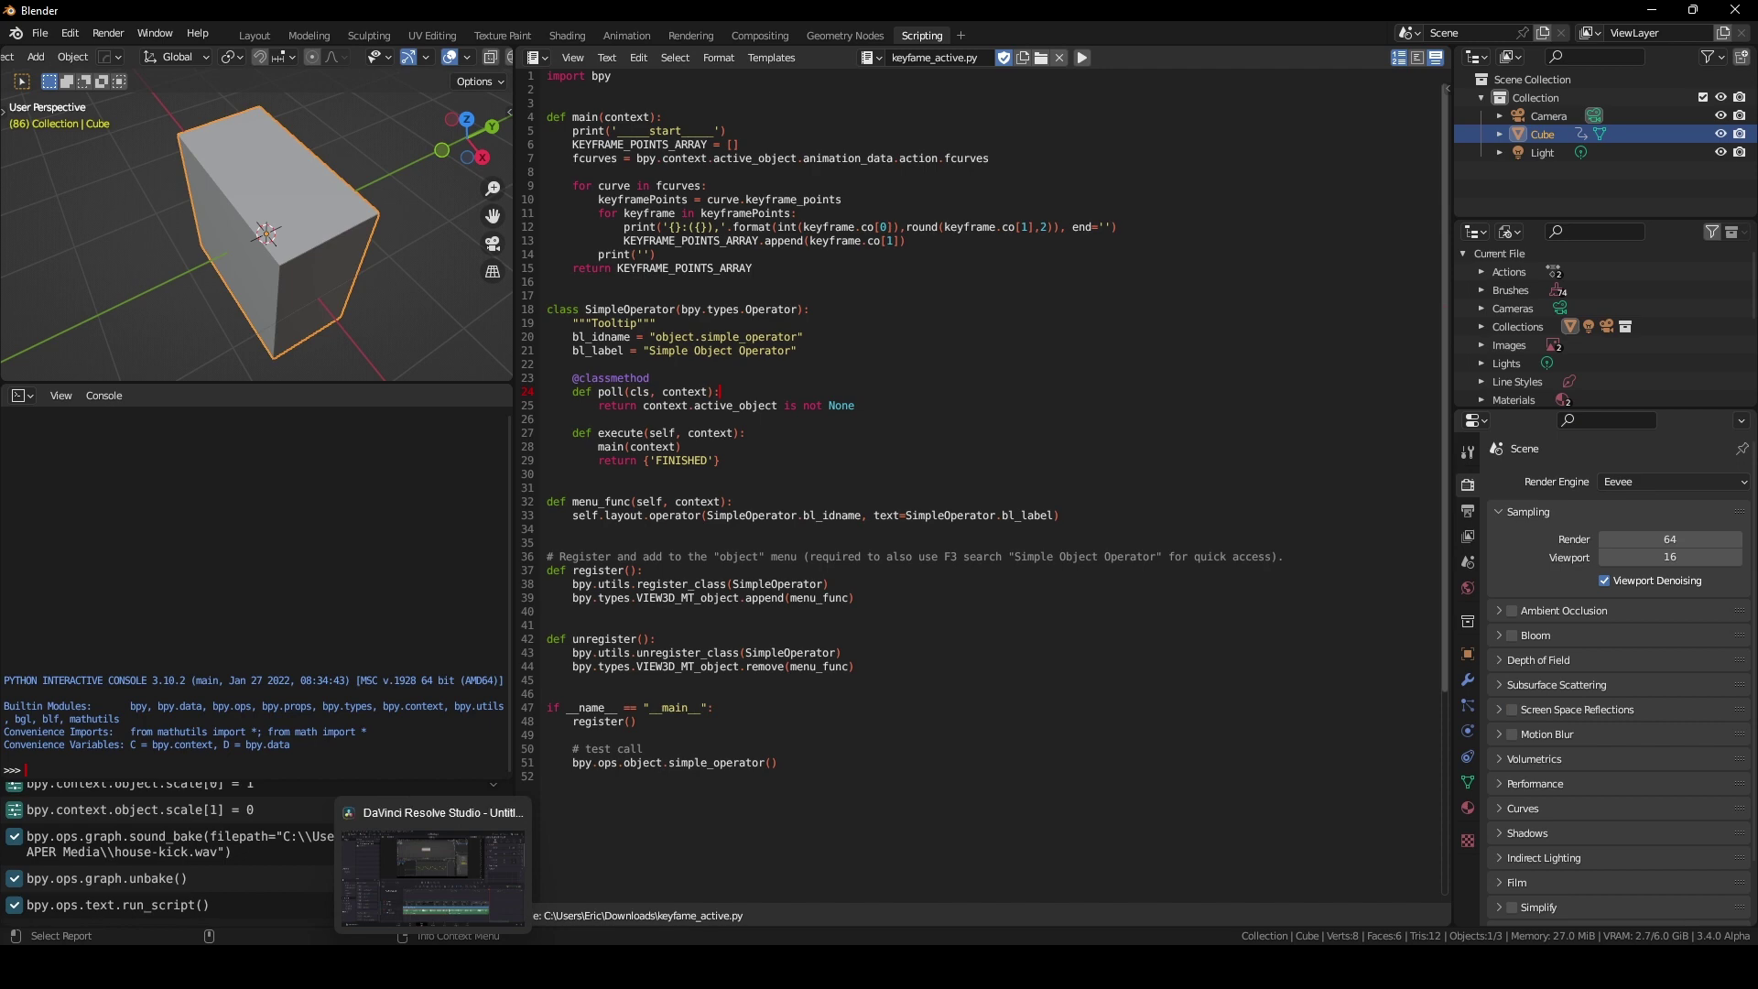
{"action": "left_click", "coordinate": [299, 894]}
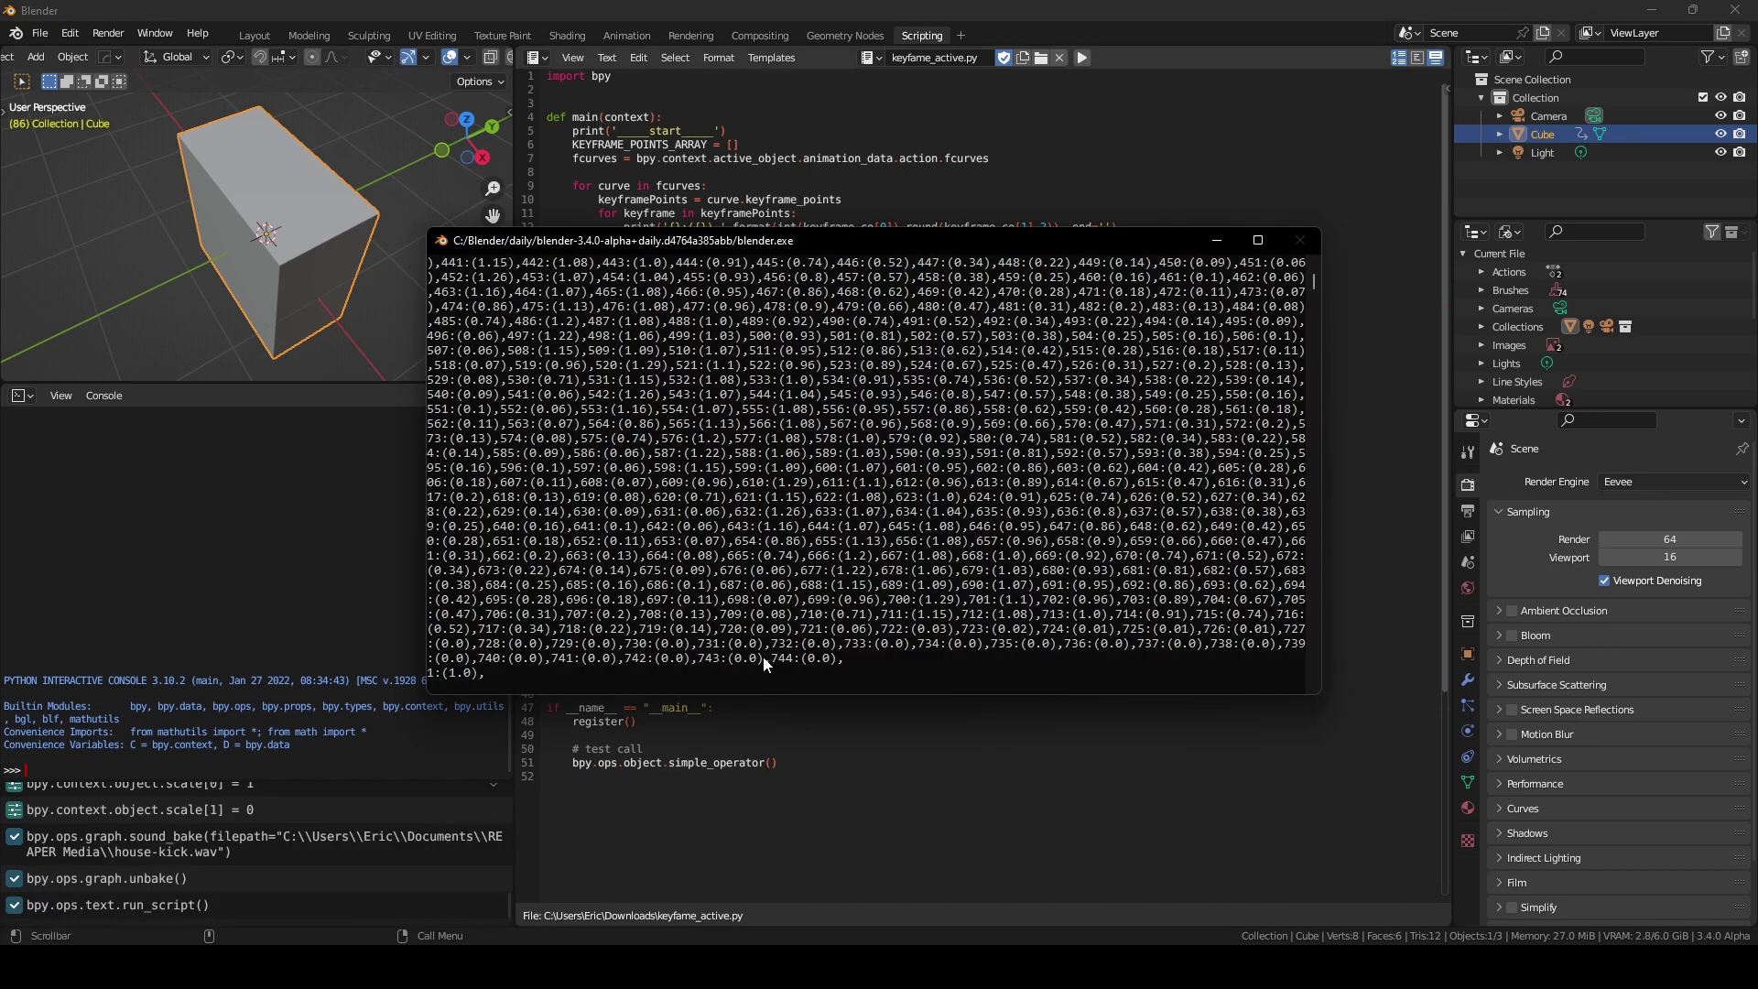
{"action": "scroll", "coordinate": [591, 490], "scroll_direction": "up", "scroll_amount": 6}
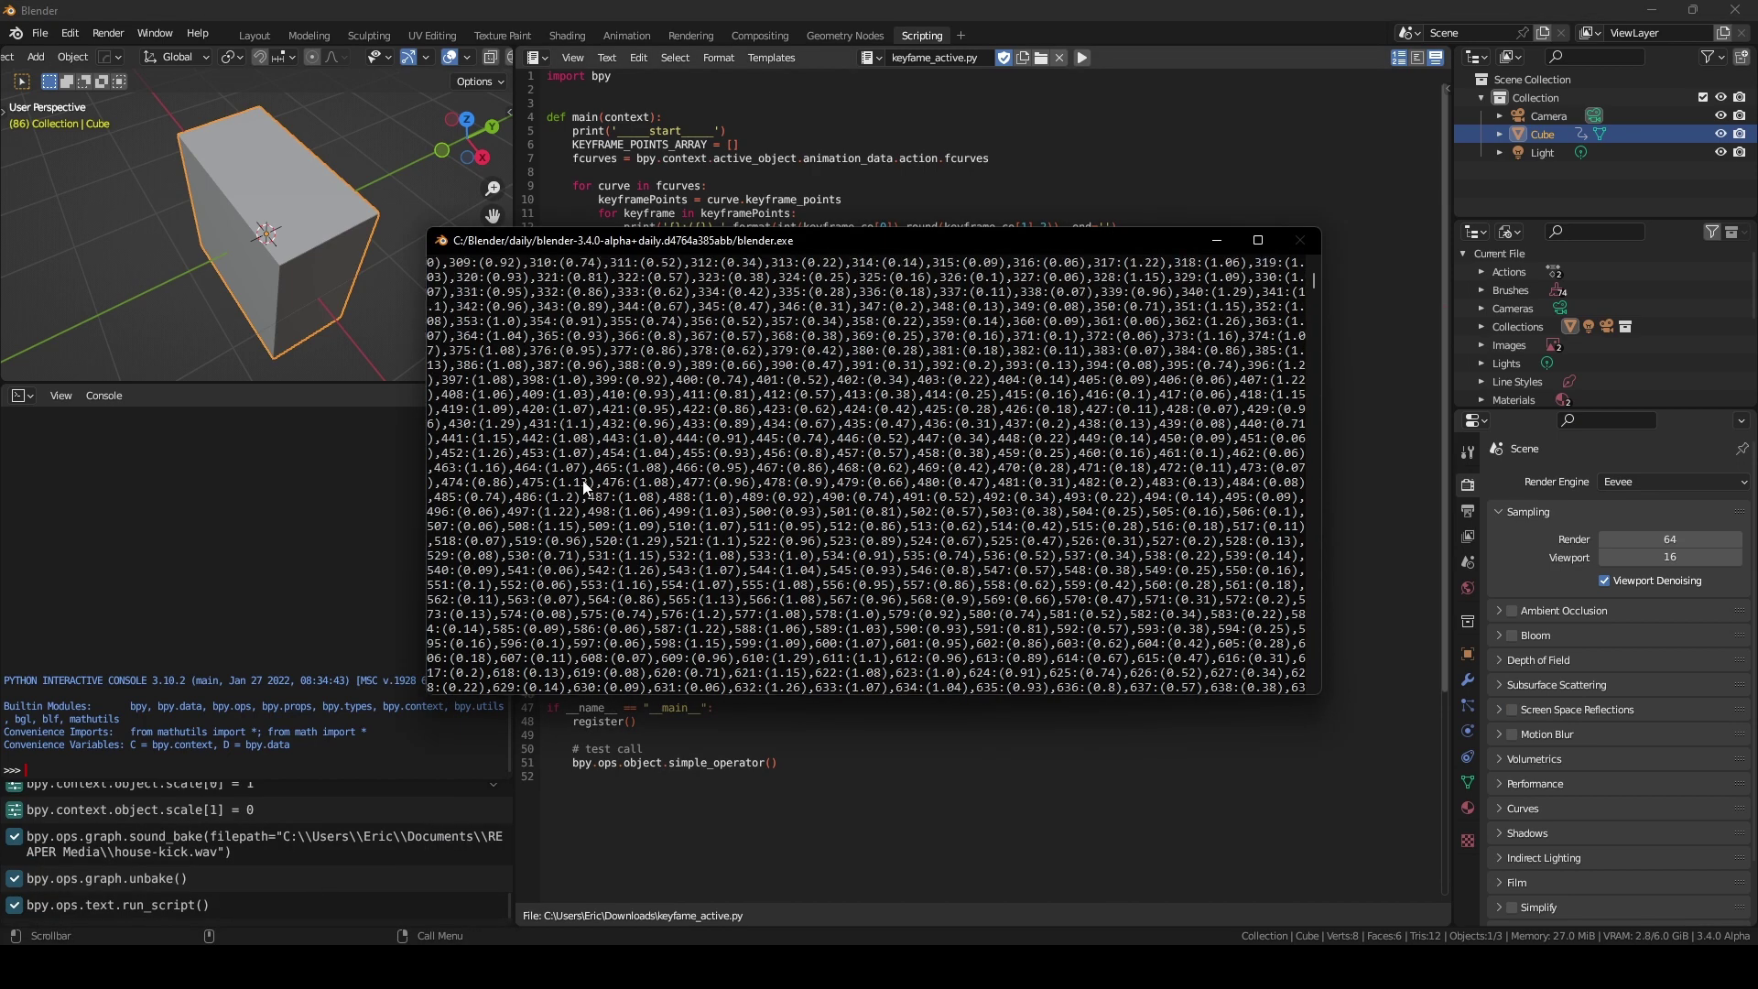